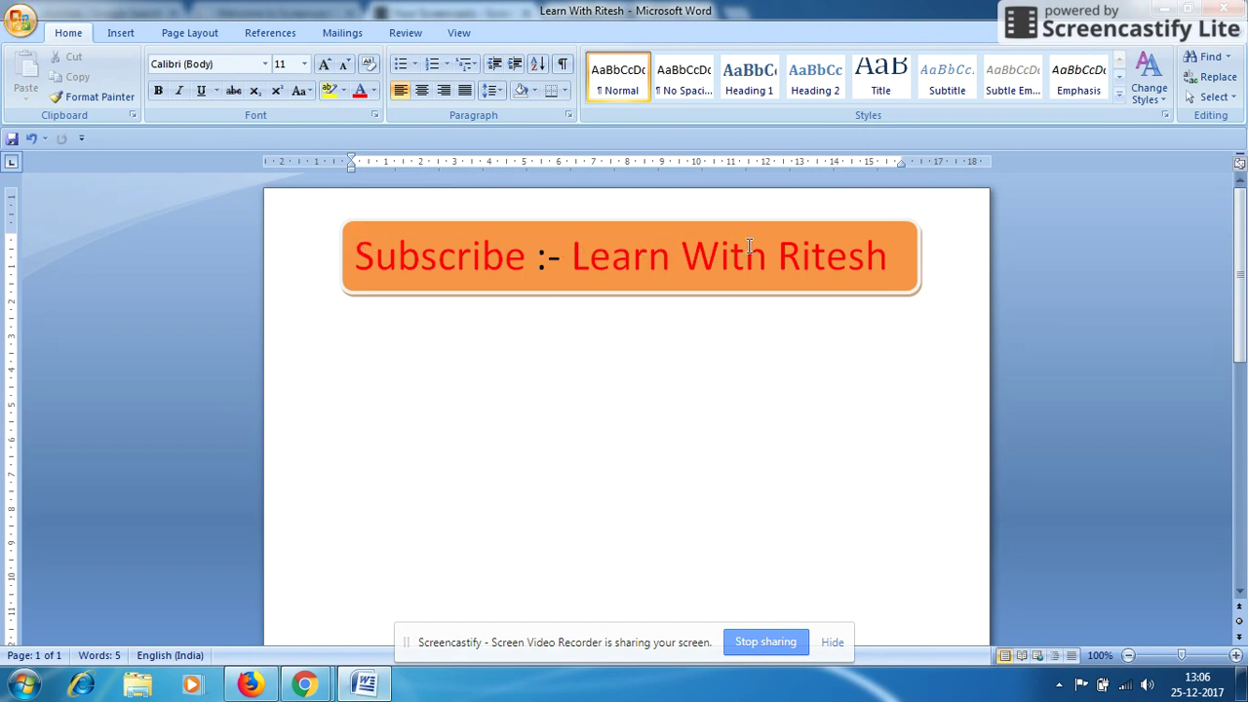
- Select the Subscribe banner and look through the Office button's open, save and print commands
click(885, 247)
click(859, 413)
click(26, 24)
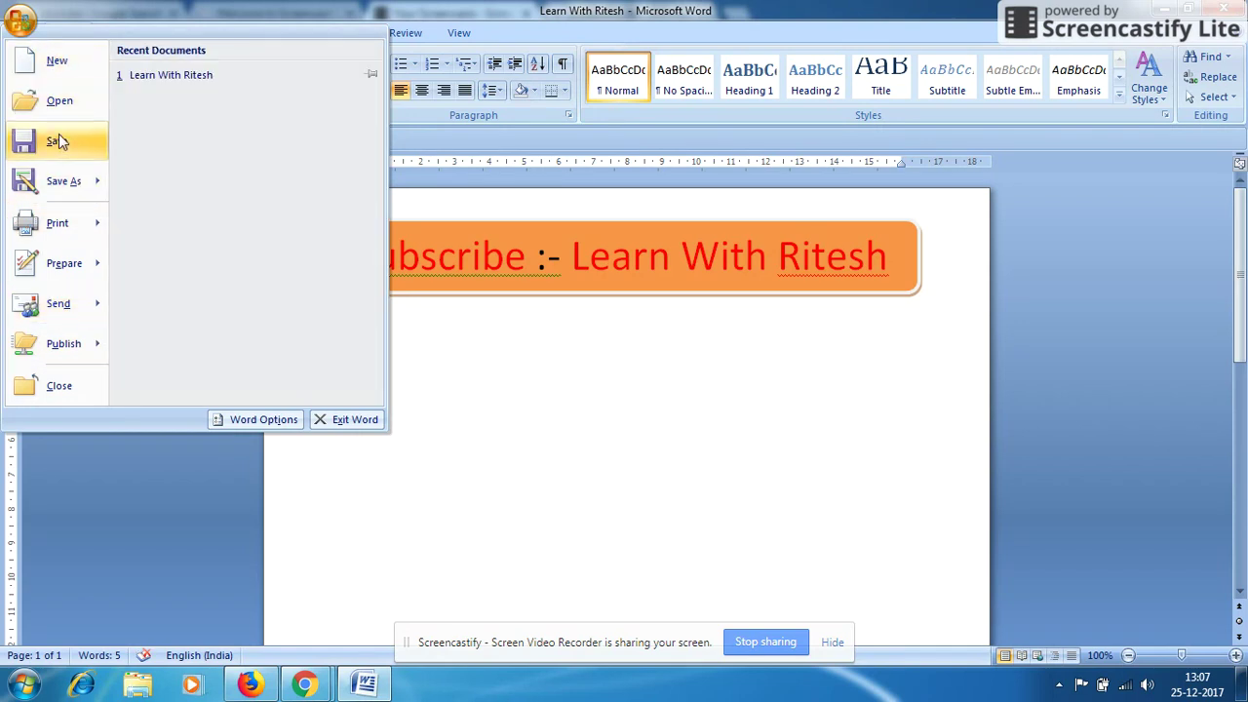
mouse_move(66, 184)
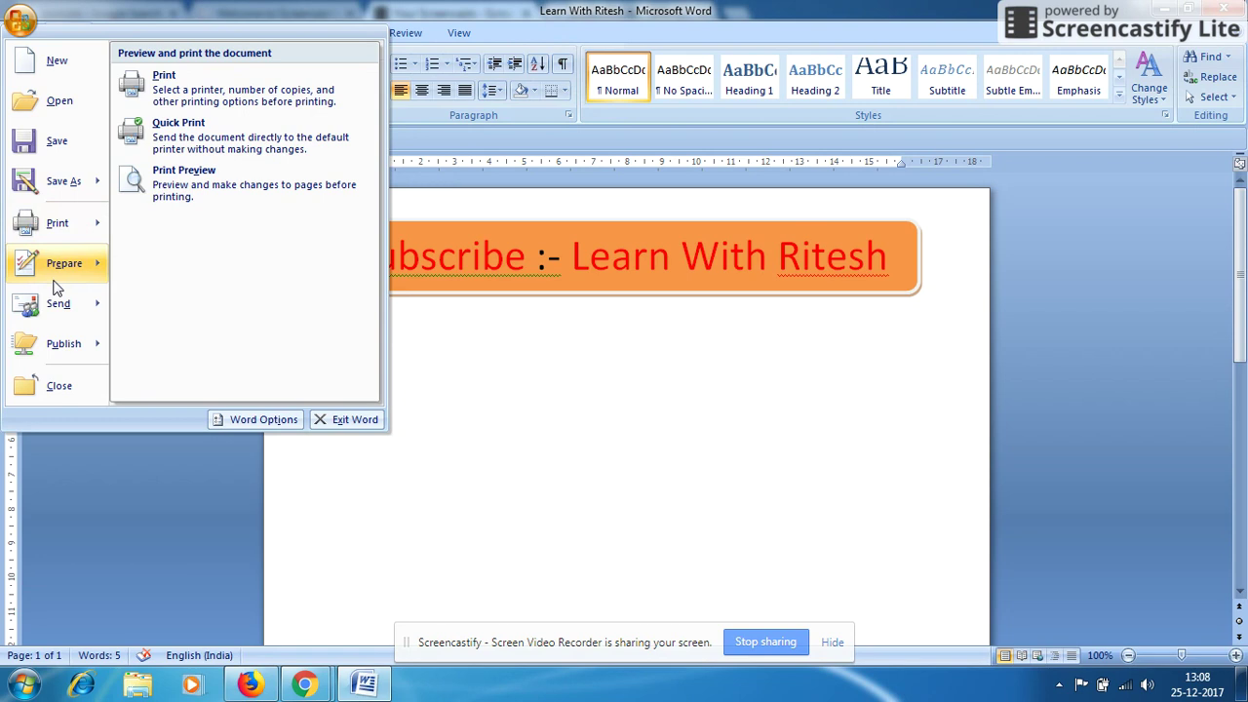
mouse_move(66, 313)
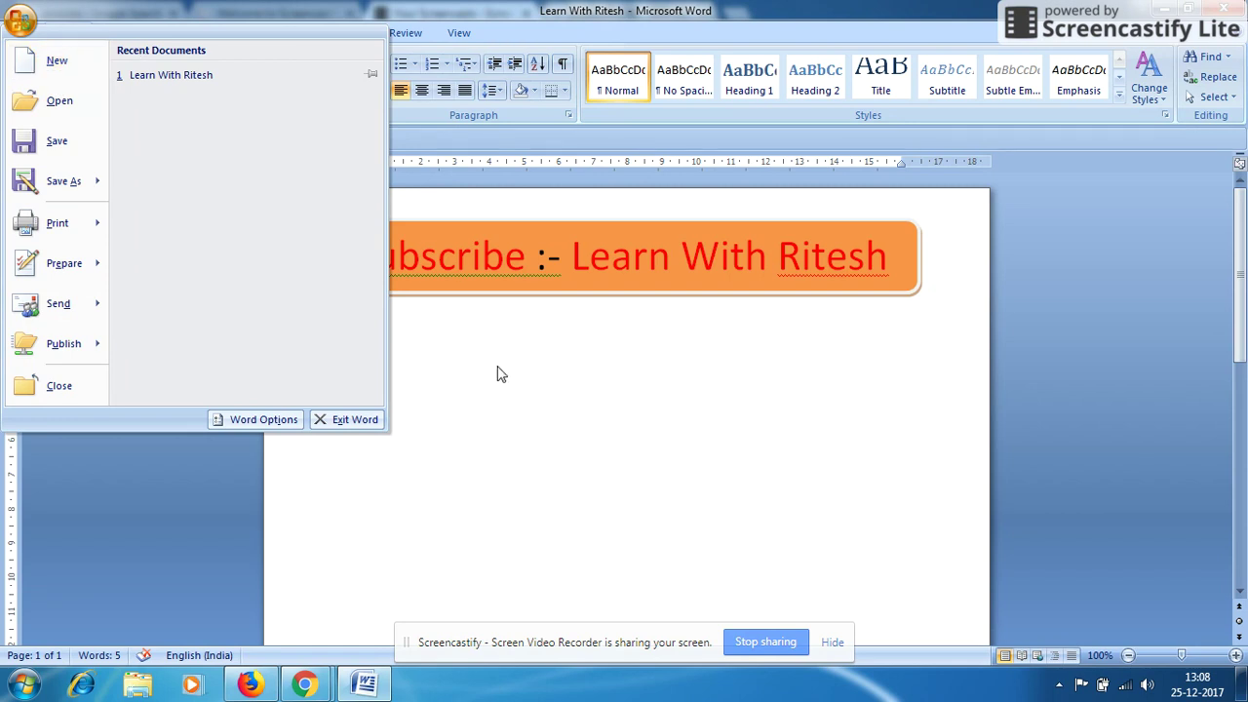
click(565, 409)
- Browse the Insert, Page Layout and References tabs and the Quick Access customization list
click(354, 251)
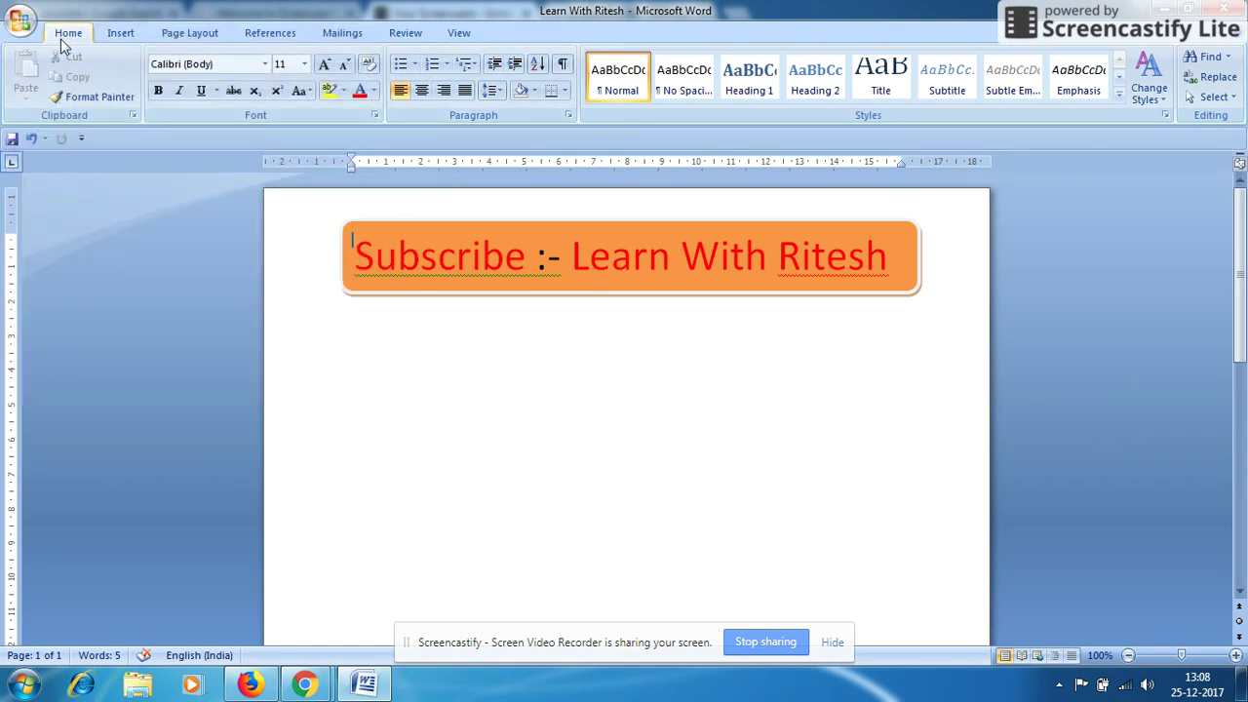
click(121, 35)
click(195, 34)
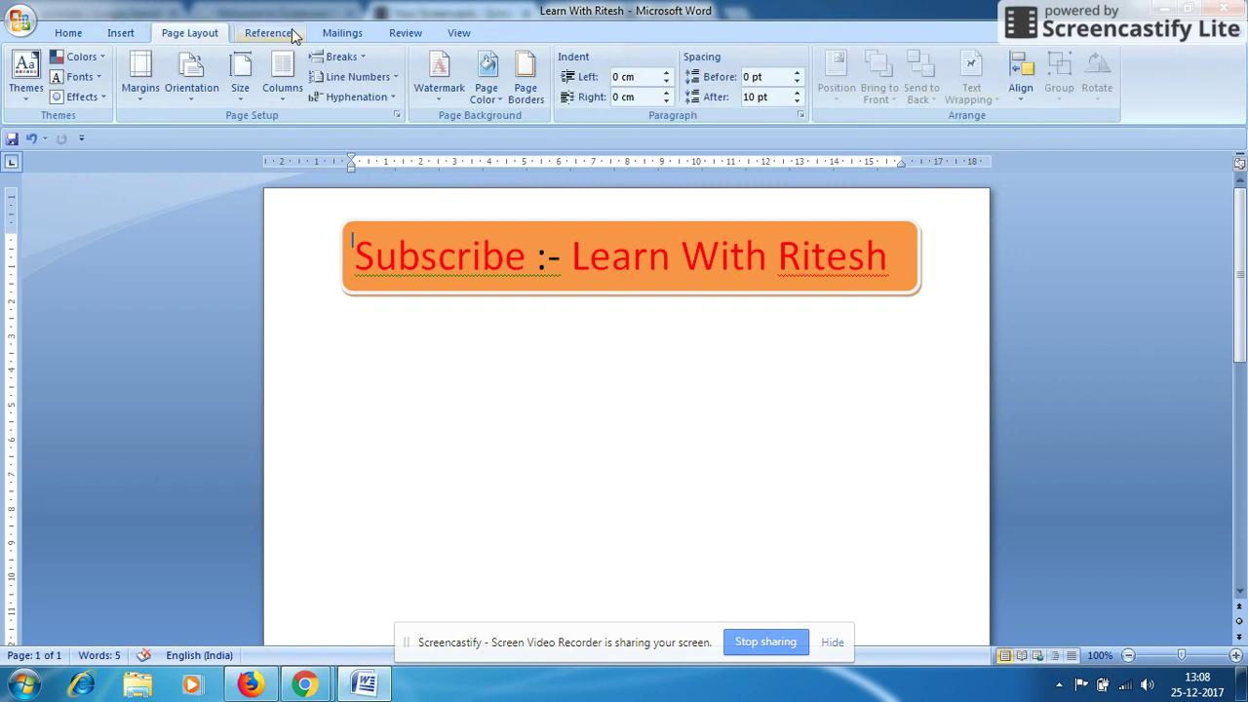
click(293, 35)
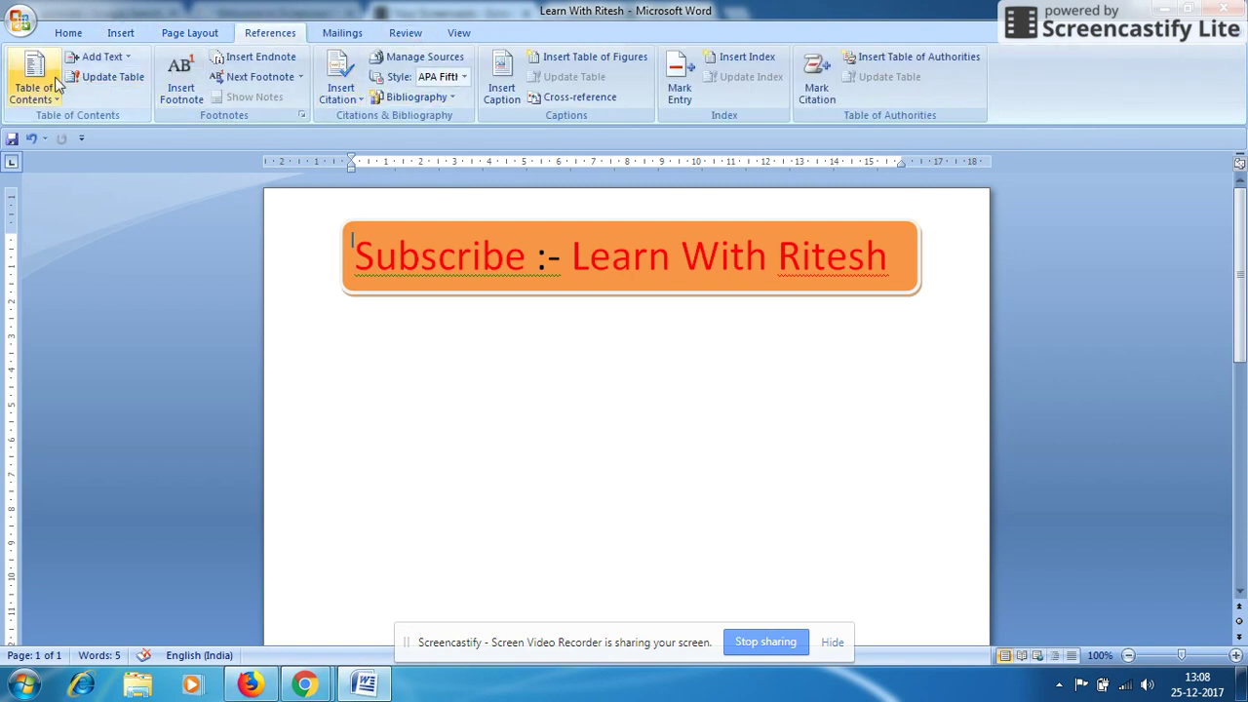
click(66, 33)
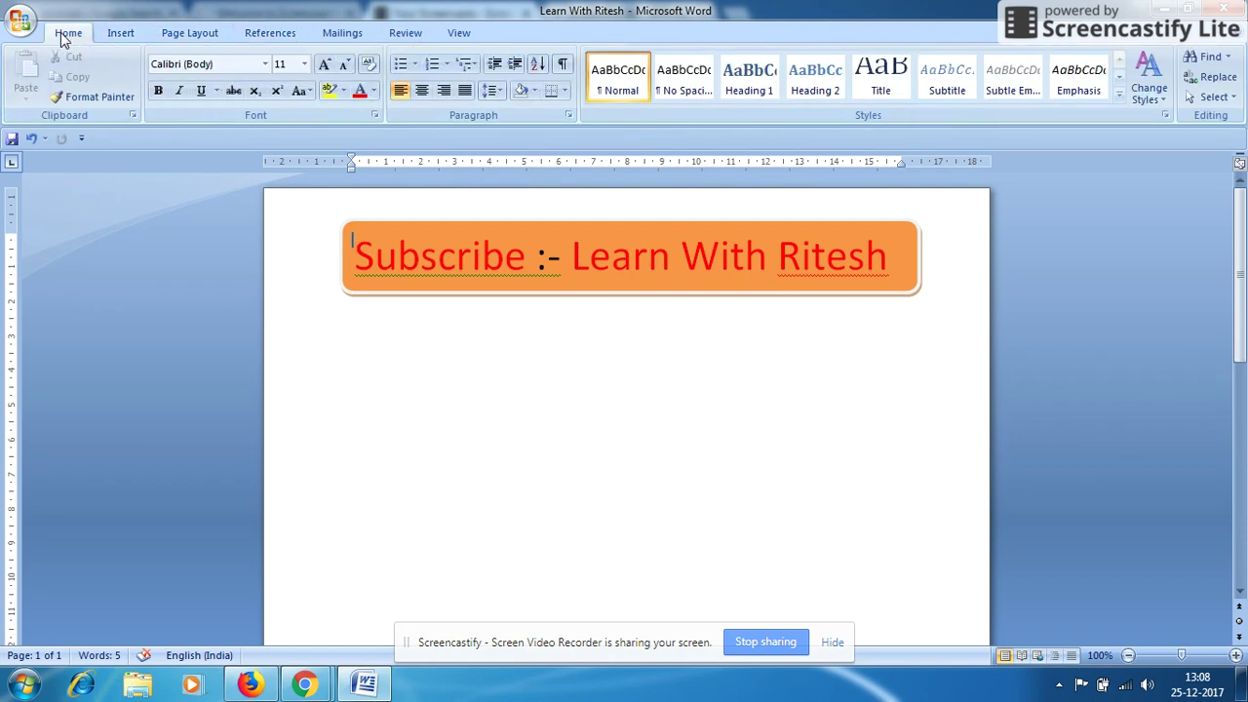
click(81, 140)
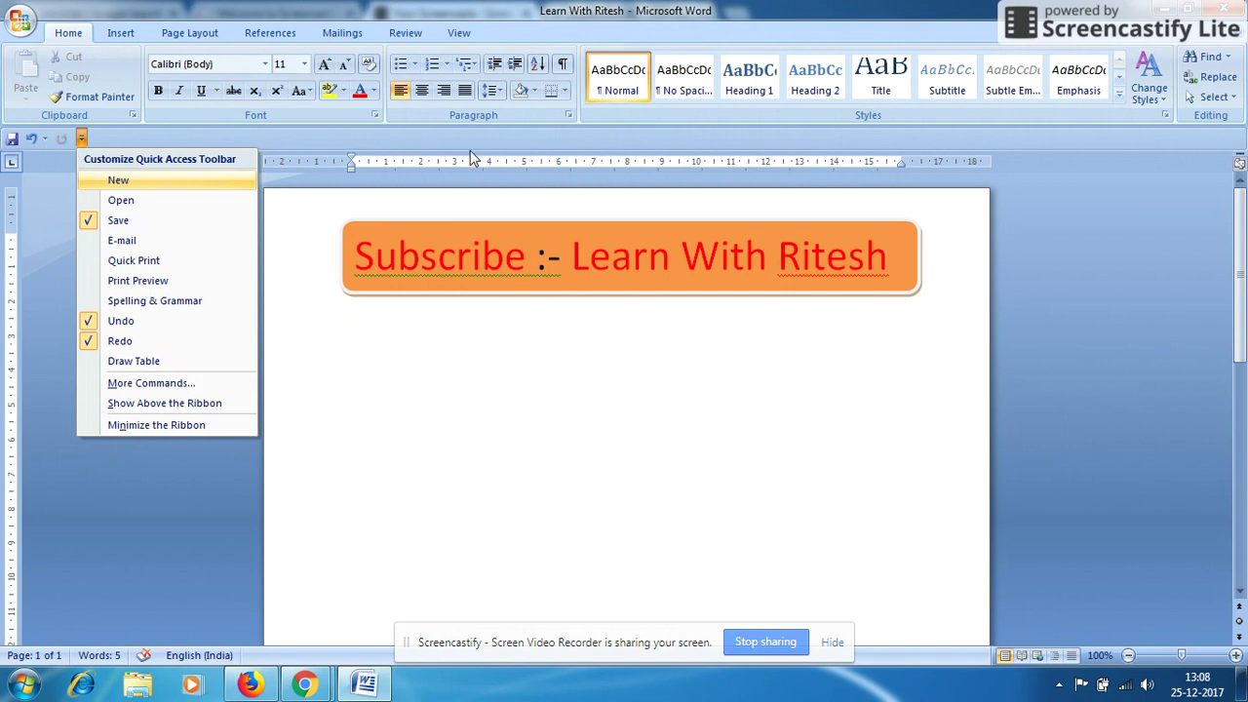
click(467, 411)
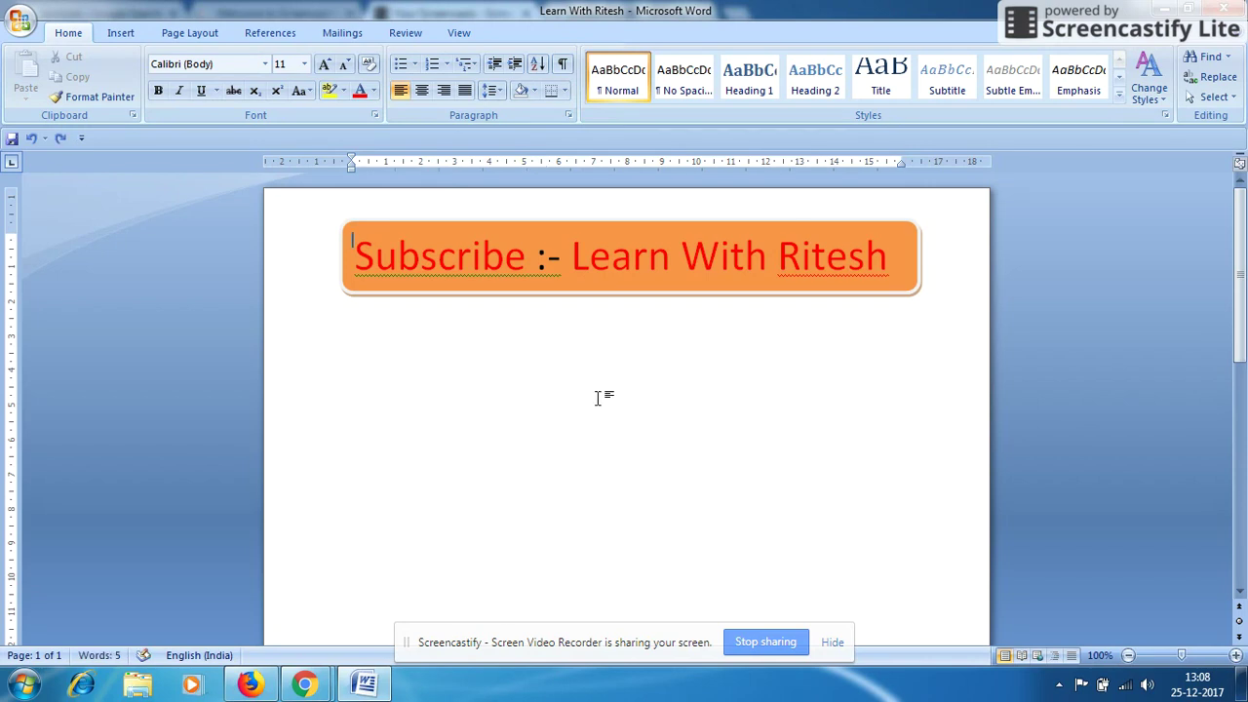
- Start a left-aligned line below the banner reading BIHAR IS A GREAT STATE
key(Return)
key(ctrl+z)
double_click(605, 417)
key(ctrl+z)
double_click(424, 401)
text(BIHAR)
text( IS A GR)
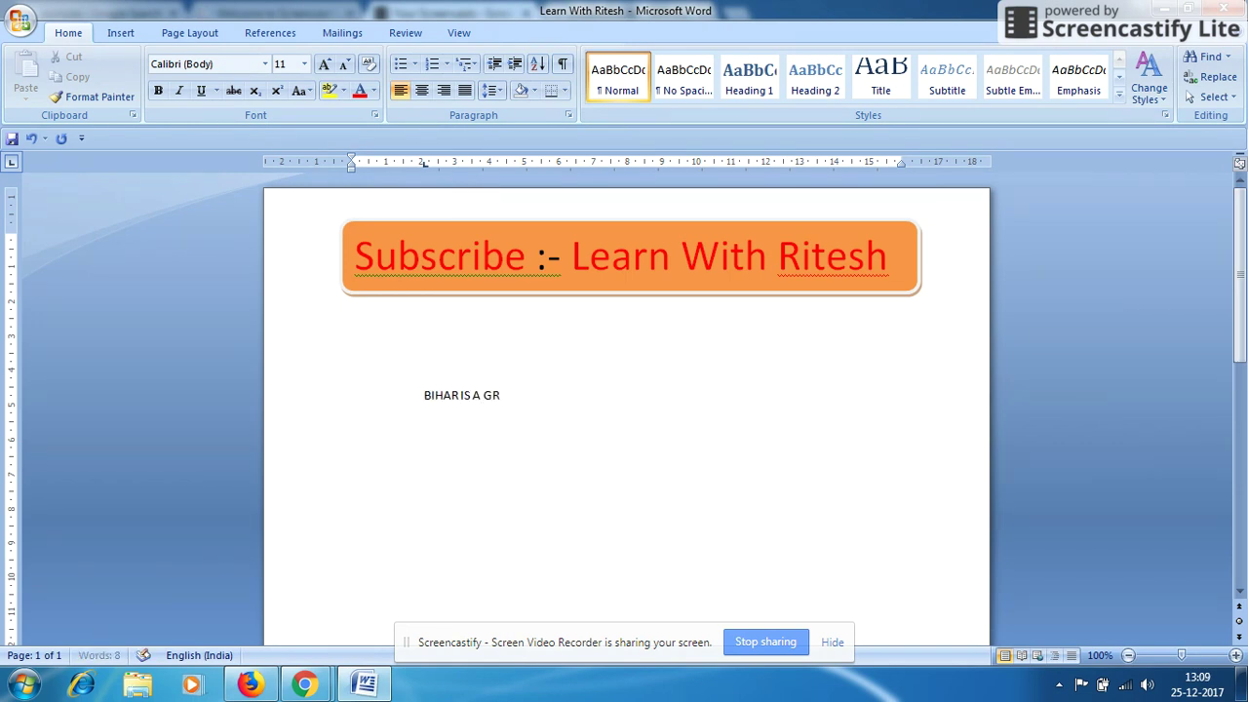
text(EAT STATE)
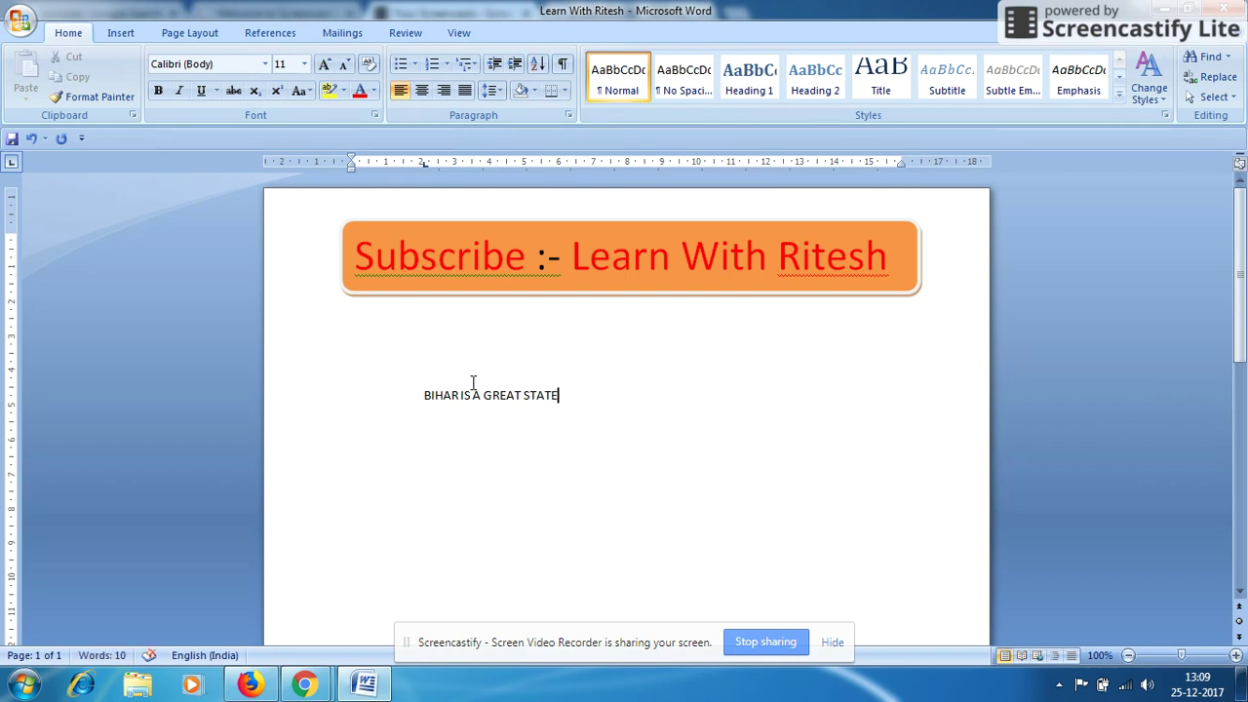
- Cut the BIHAR IS A GREAT STATE line and paste it several lines further down
drag(587, 394, 408, 388)
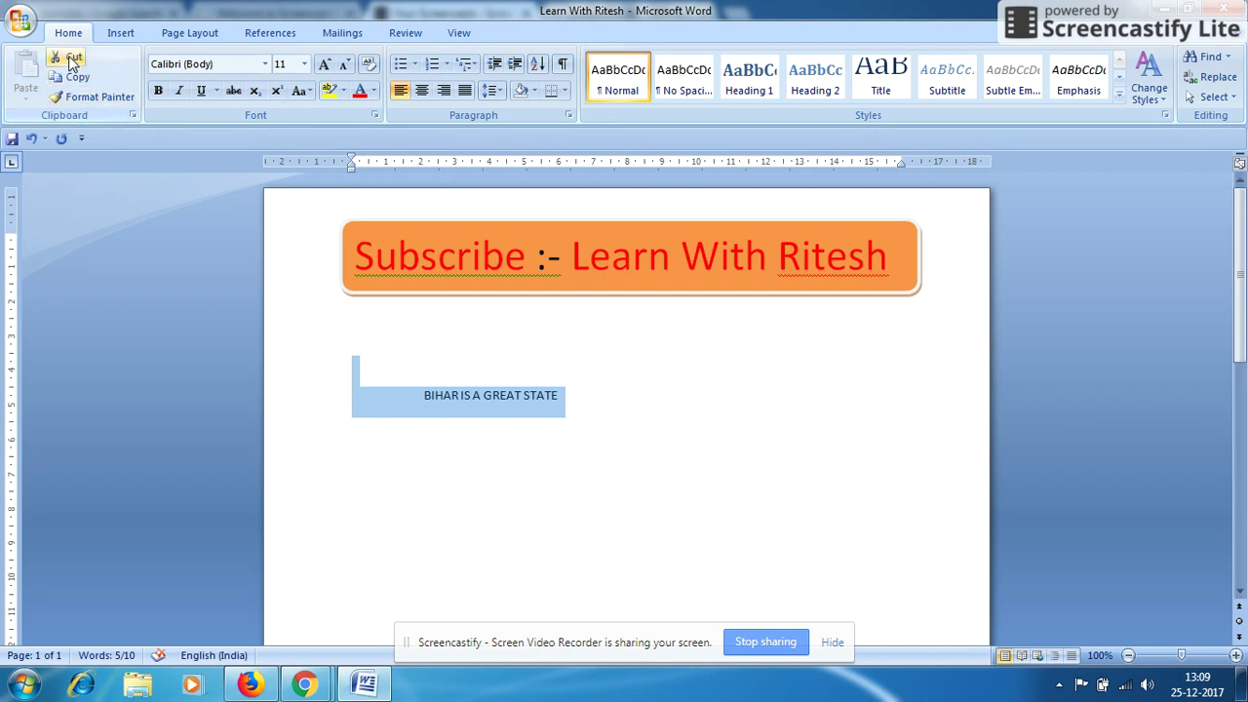
drag(558, 396, 410, 392)
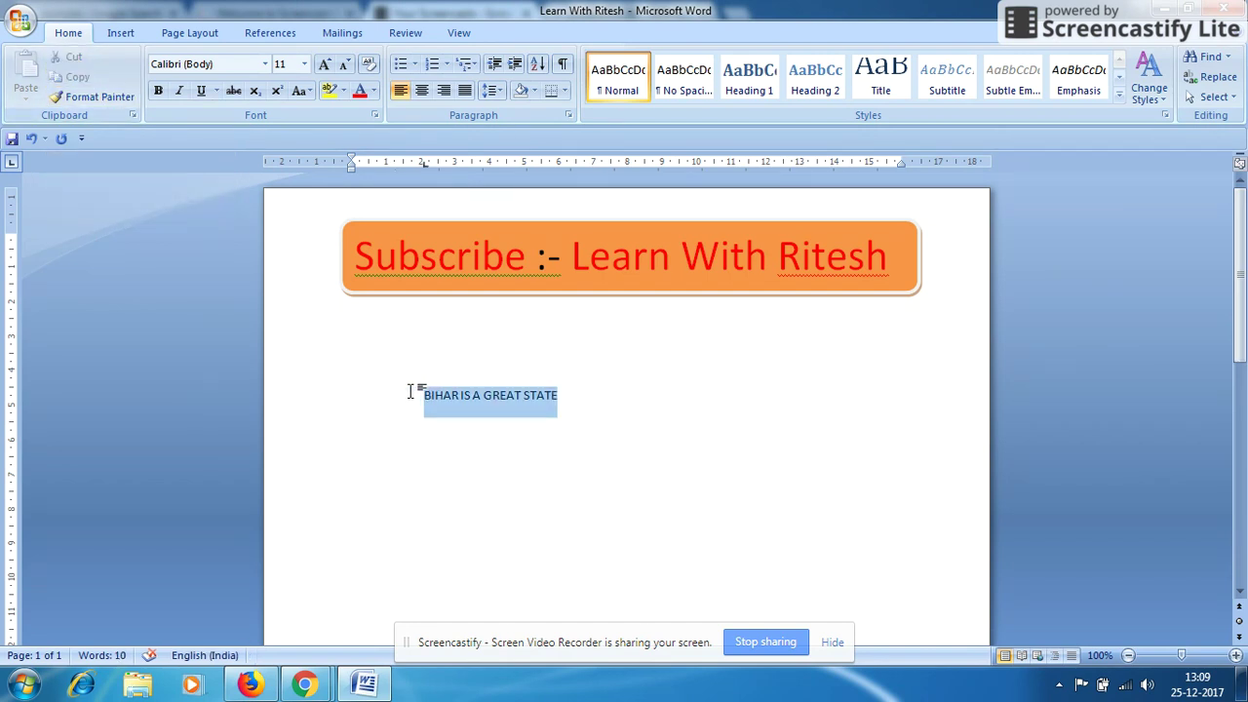
click(76, 59)
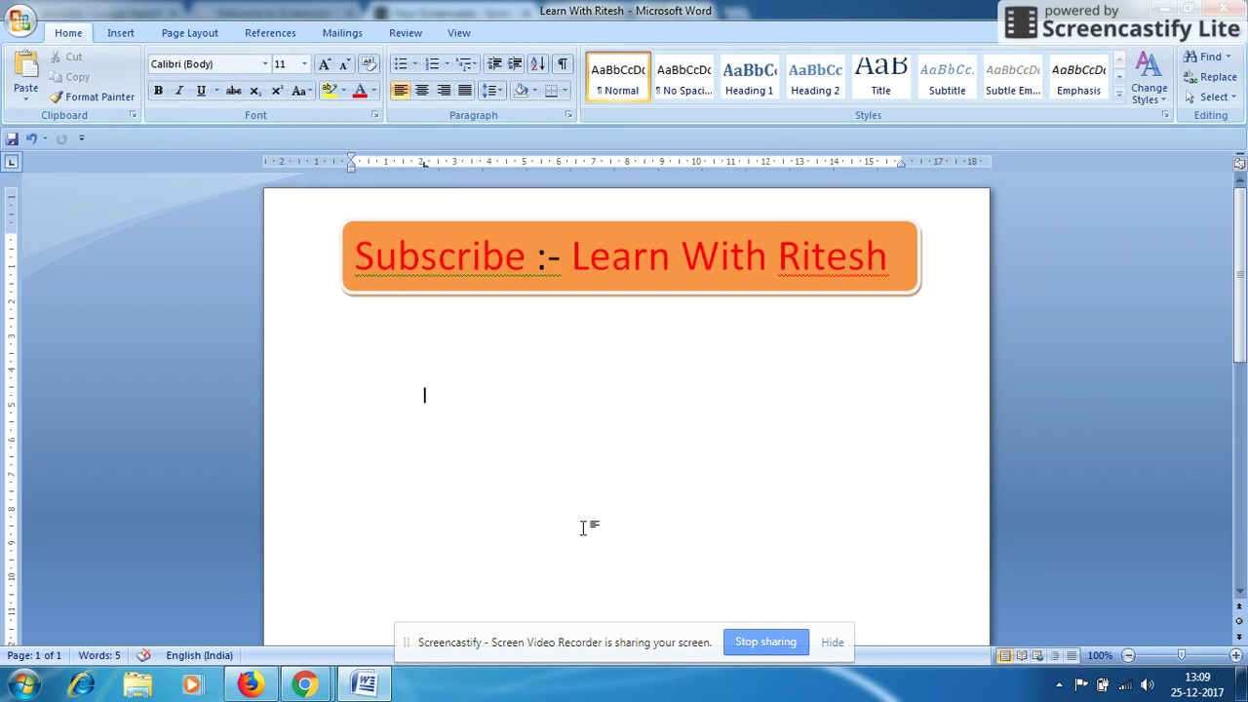
key(Return)
click(17, 74)
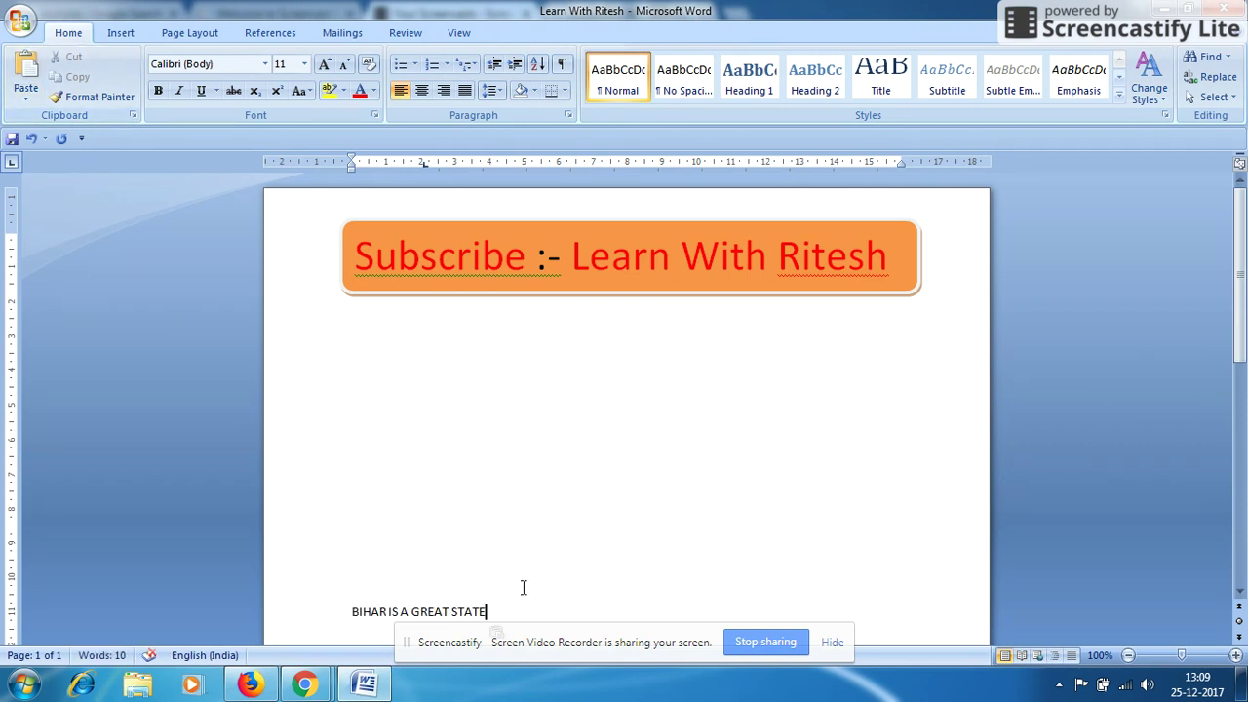
- Copy the bottom BIHAR IS A GREAT STATE line and paste it on the empty line below the banner
drag(521, 607, 450, 597)
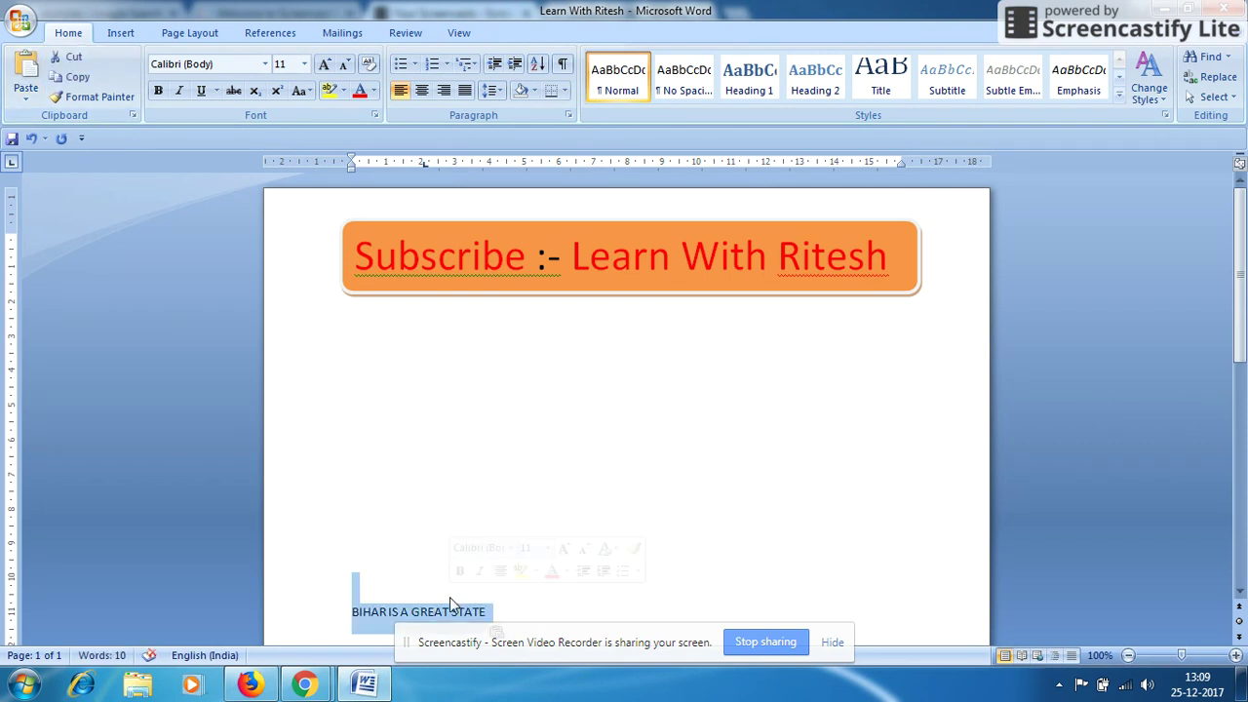
click(462, 391)
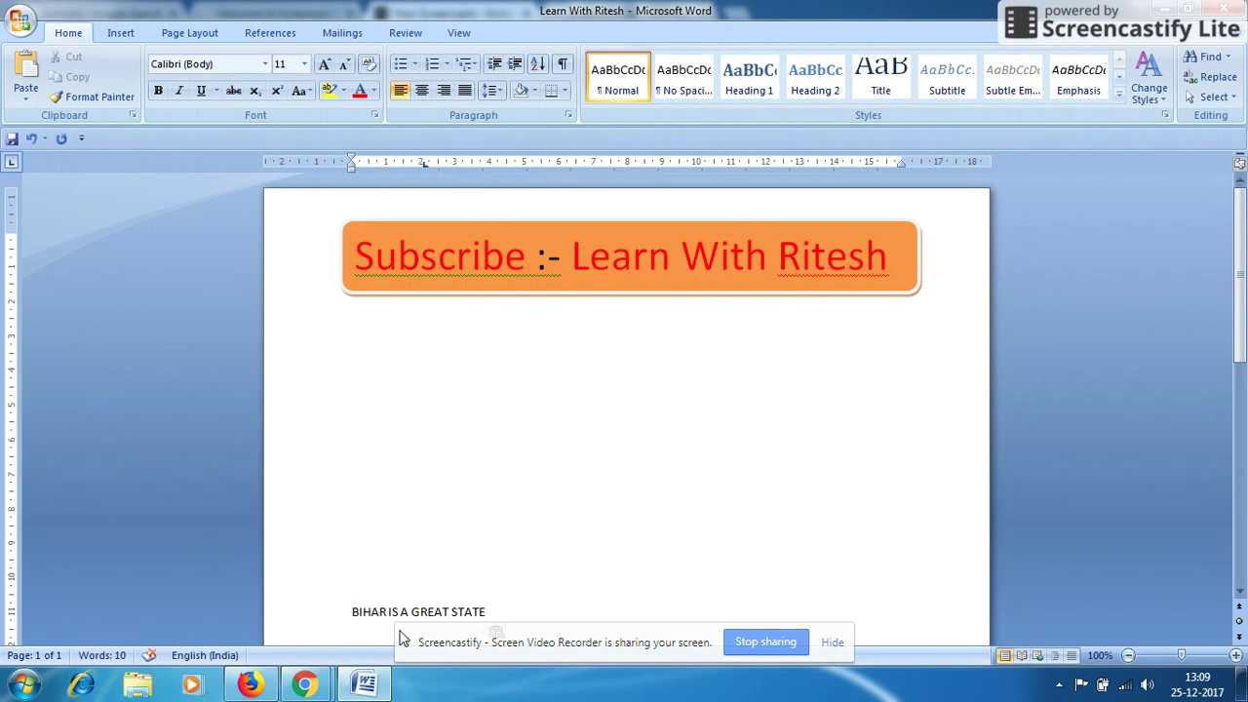
drag(507, 611, 373, 611)
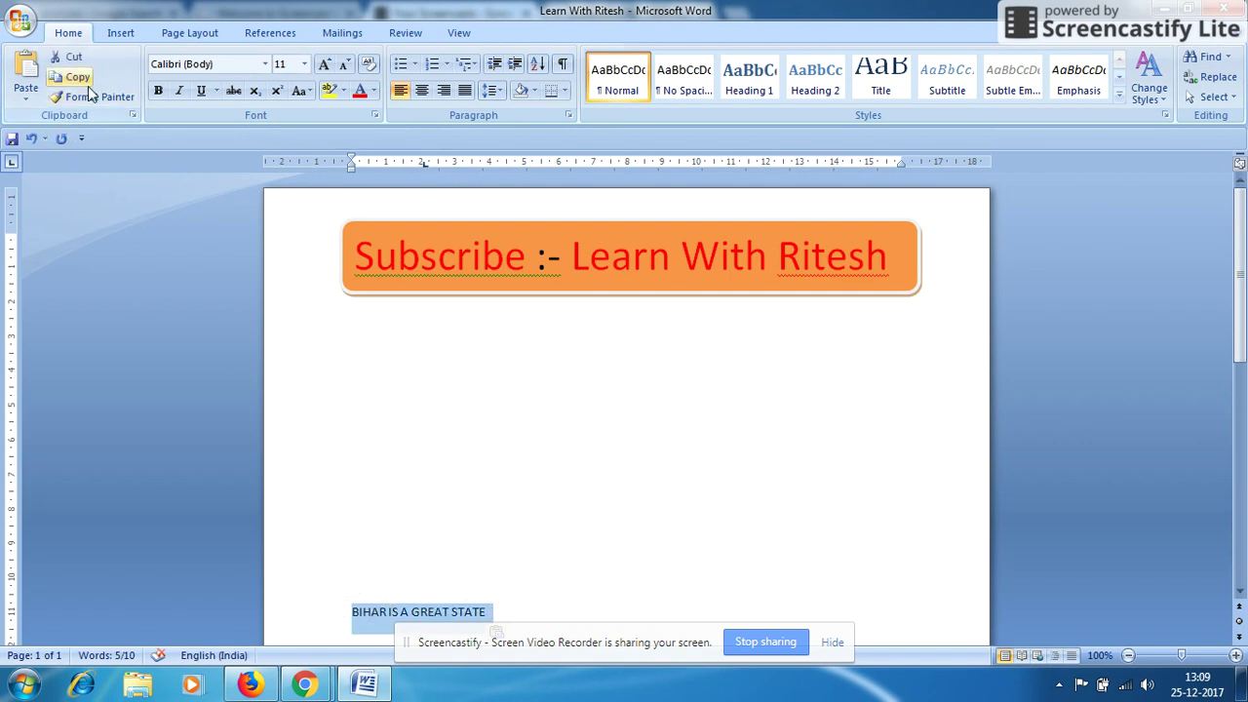
click(83, 86)
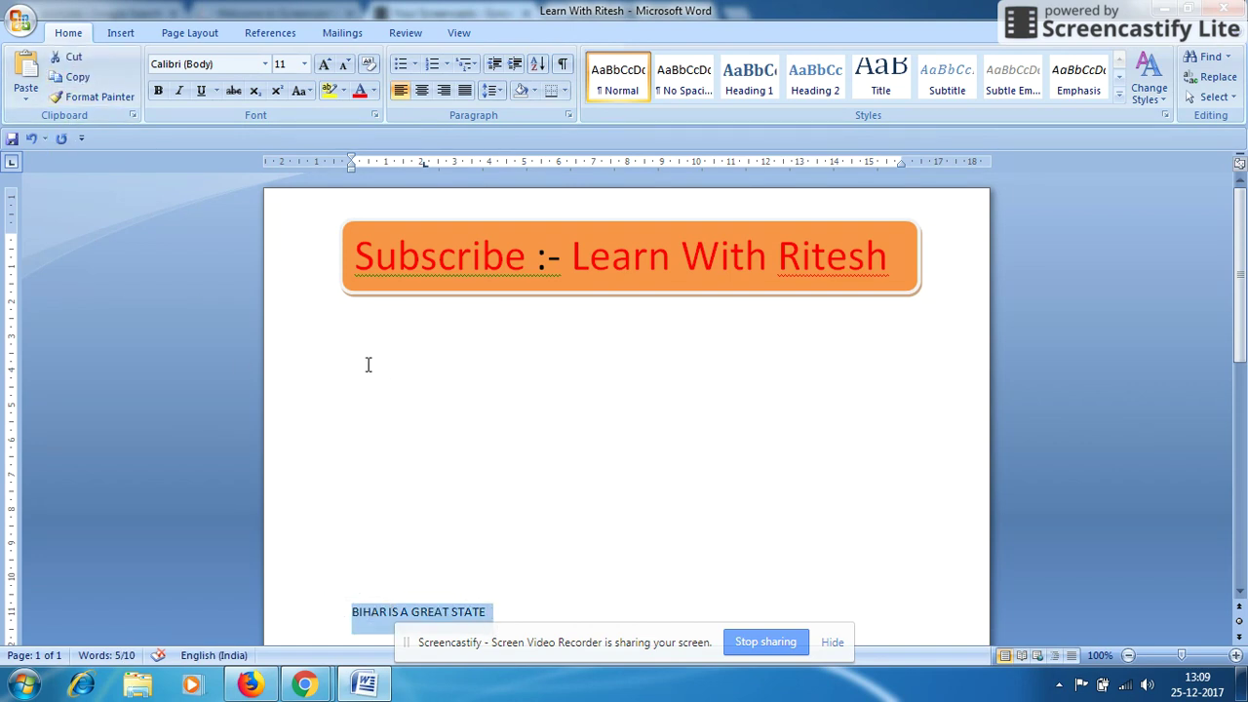
click(368, 364)
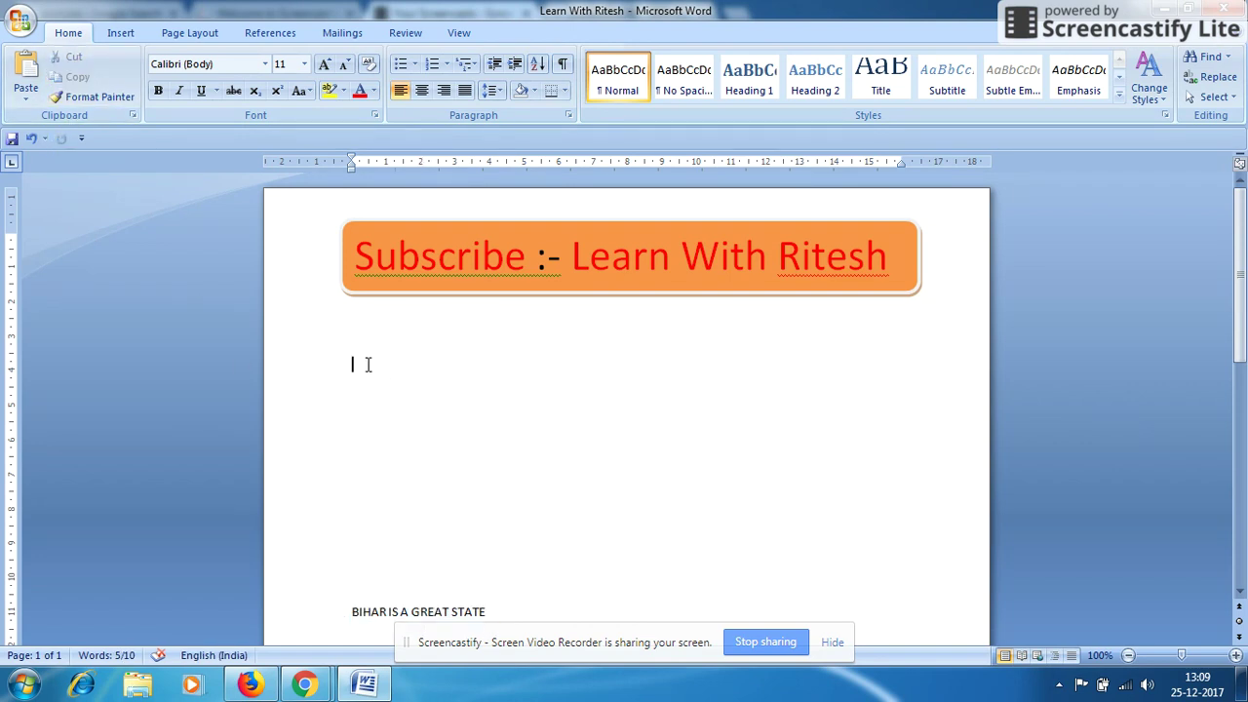
click(26, 68)
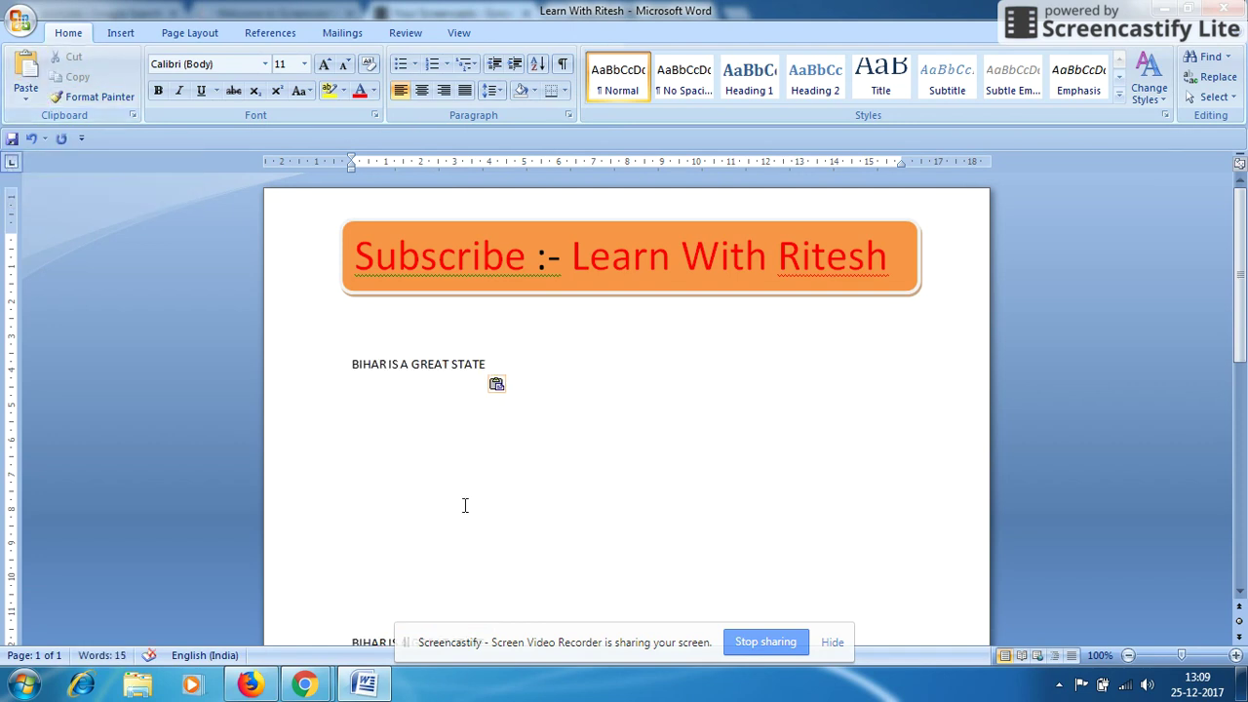
text(I)
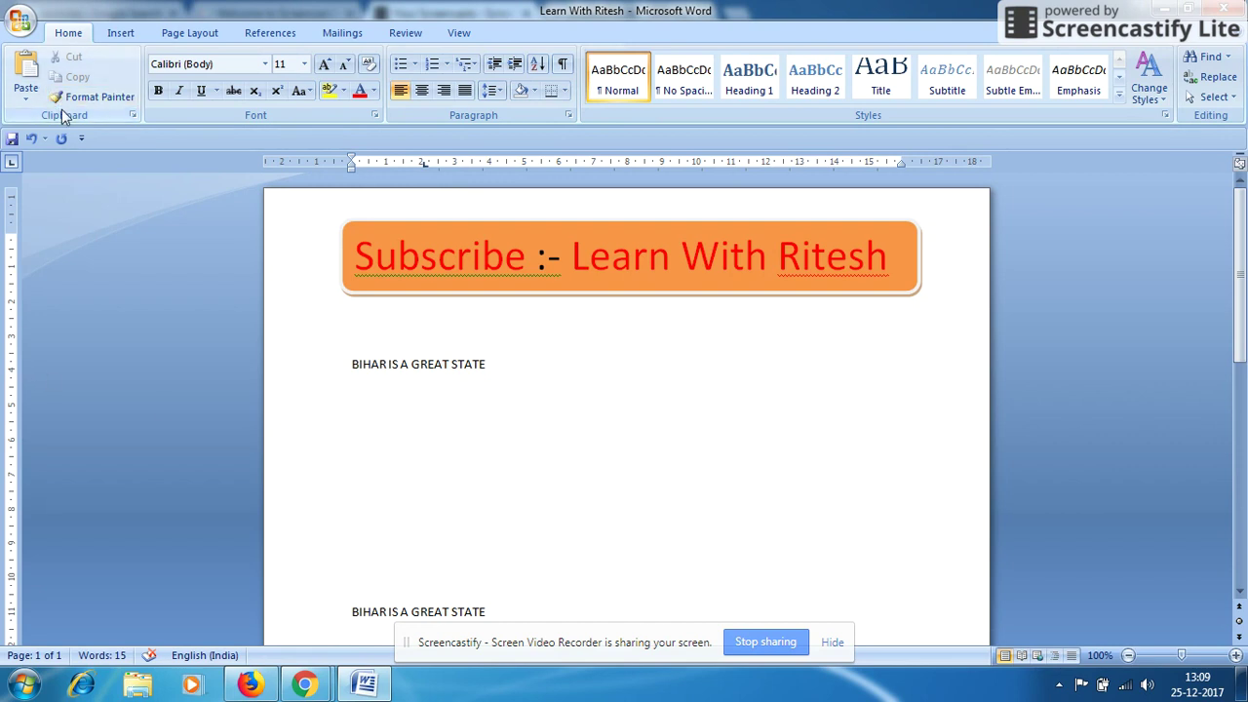
- Turn on Format Painter and set the font colour to red
click(90, 102)
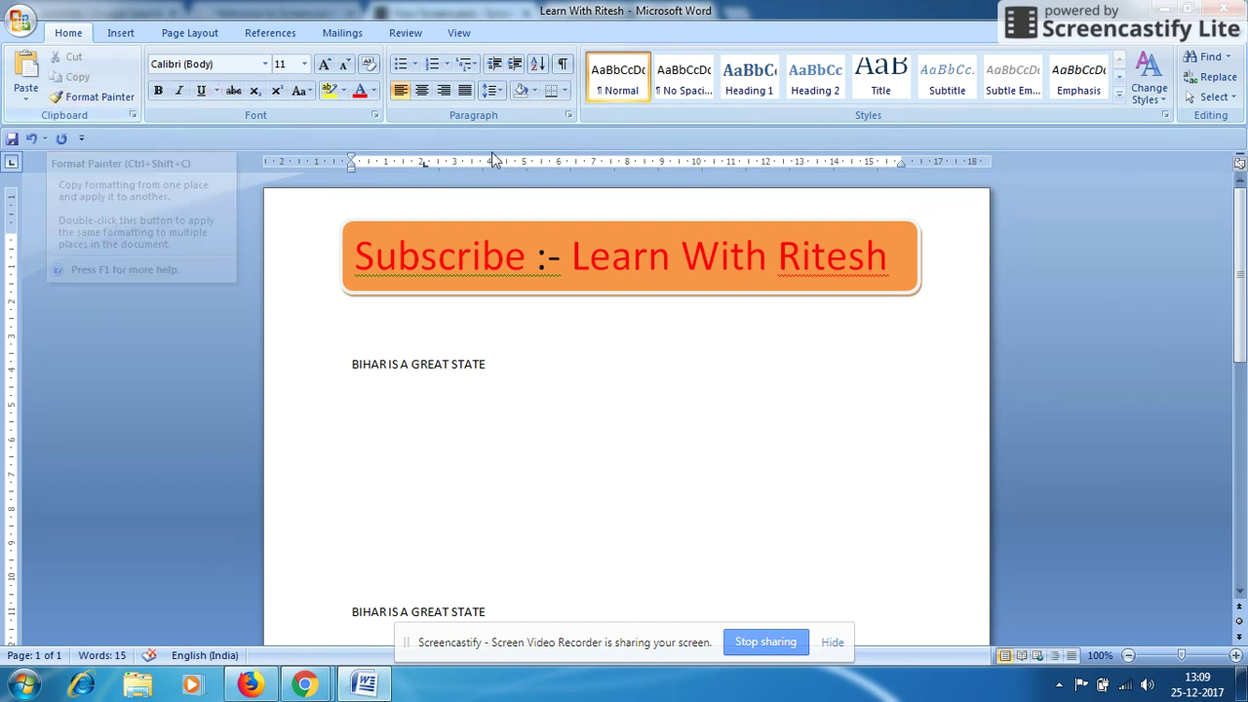
click(89, 98)
click(373, 91)
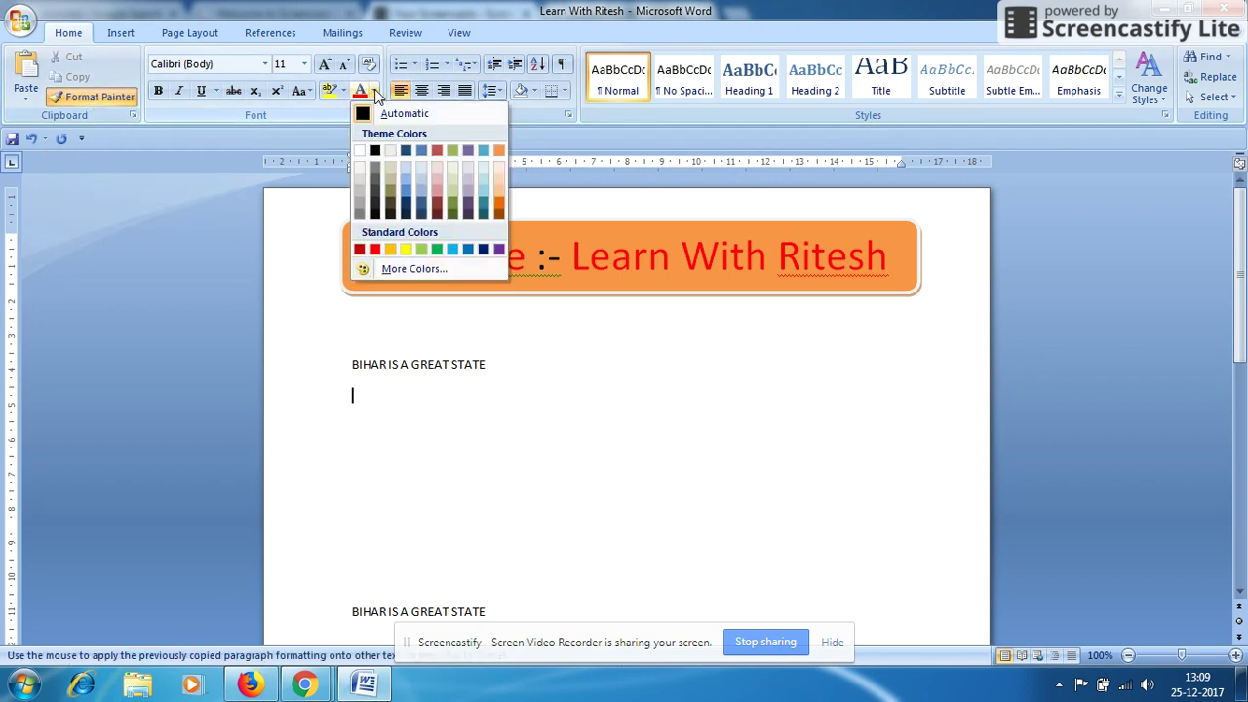
click(376, 251)
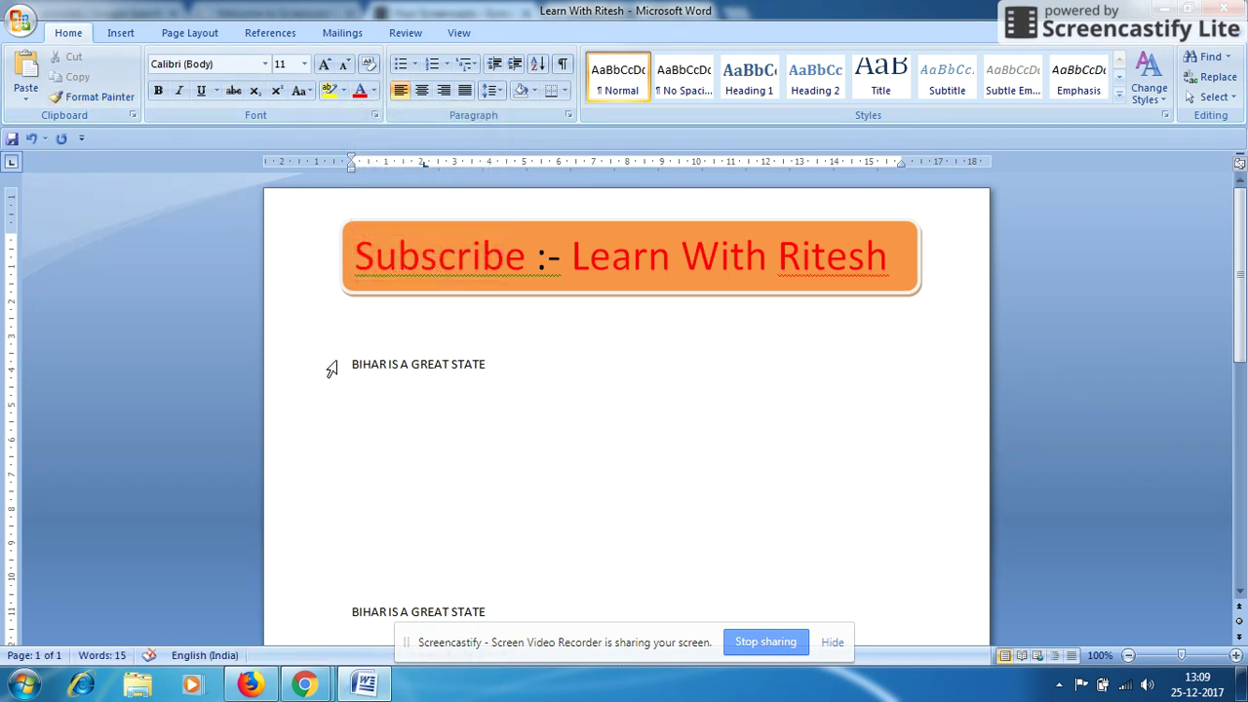
drag(348, 361, 577, 614)
scroll(577, 614, down, 1)
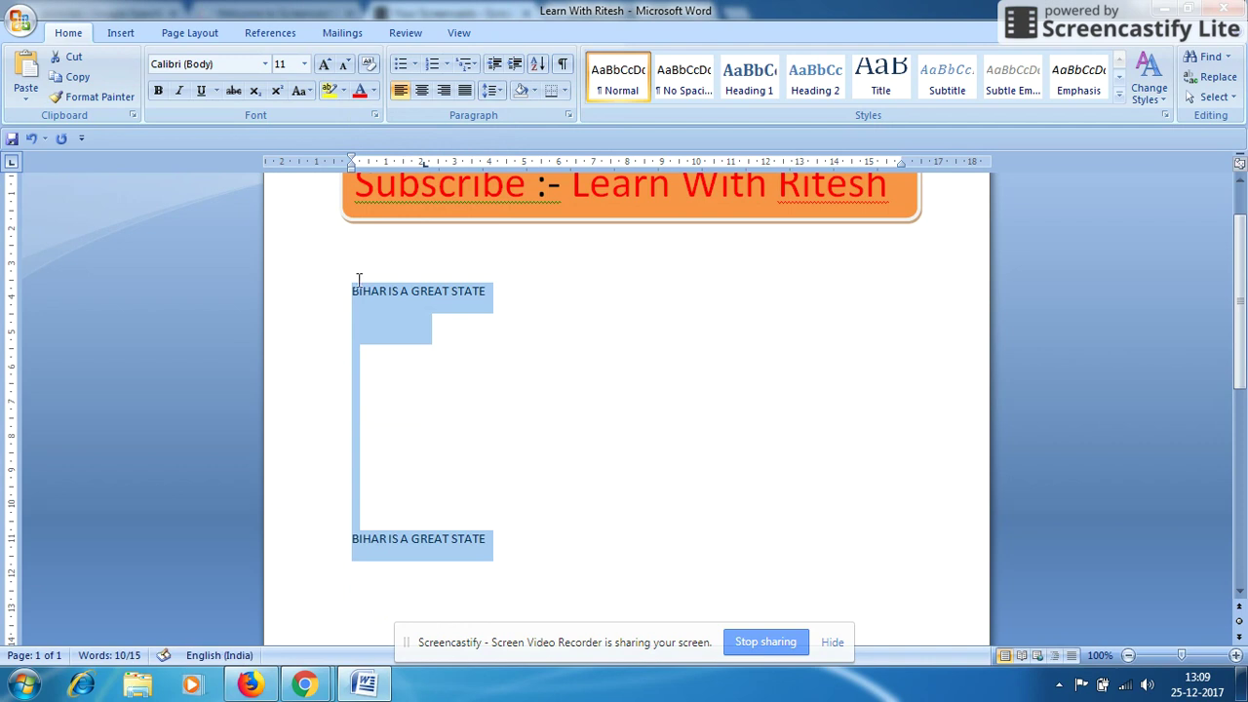
- Give both BIHAR IS A GREAT STATE lines a solid underline and red text, then select the blank line
click(107, 97)
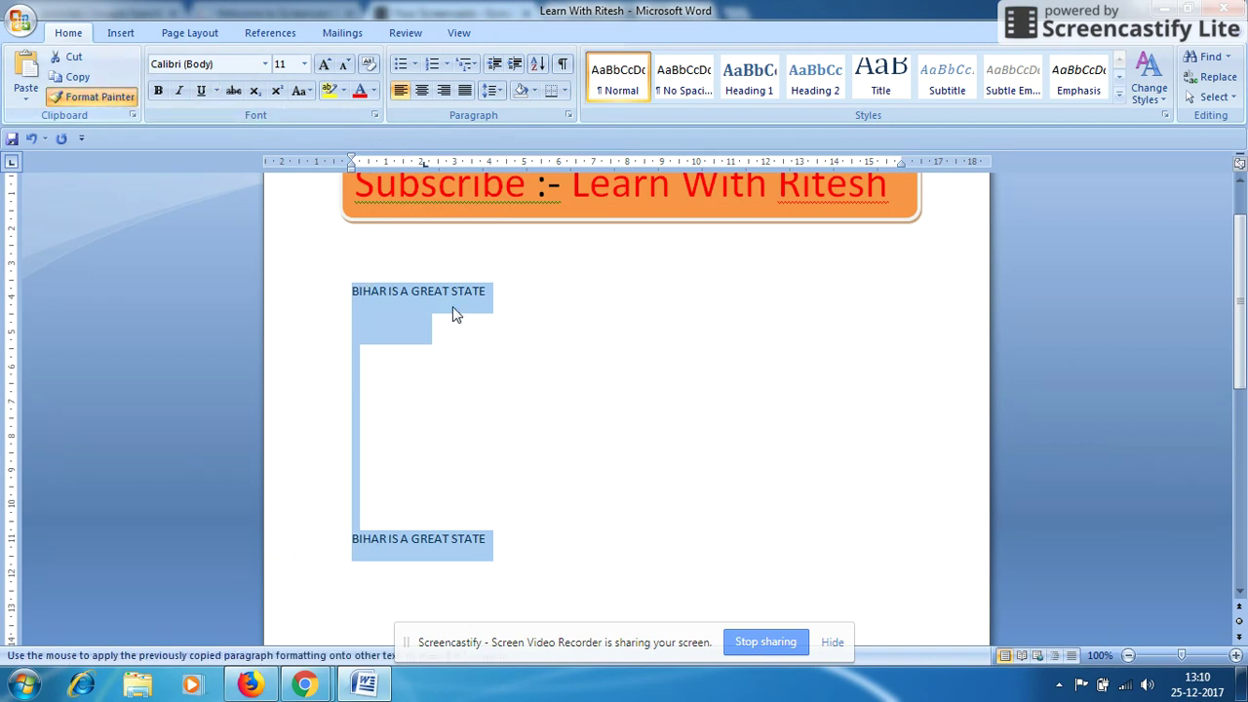
drag(346, 279, 596, 549)
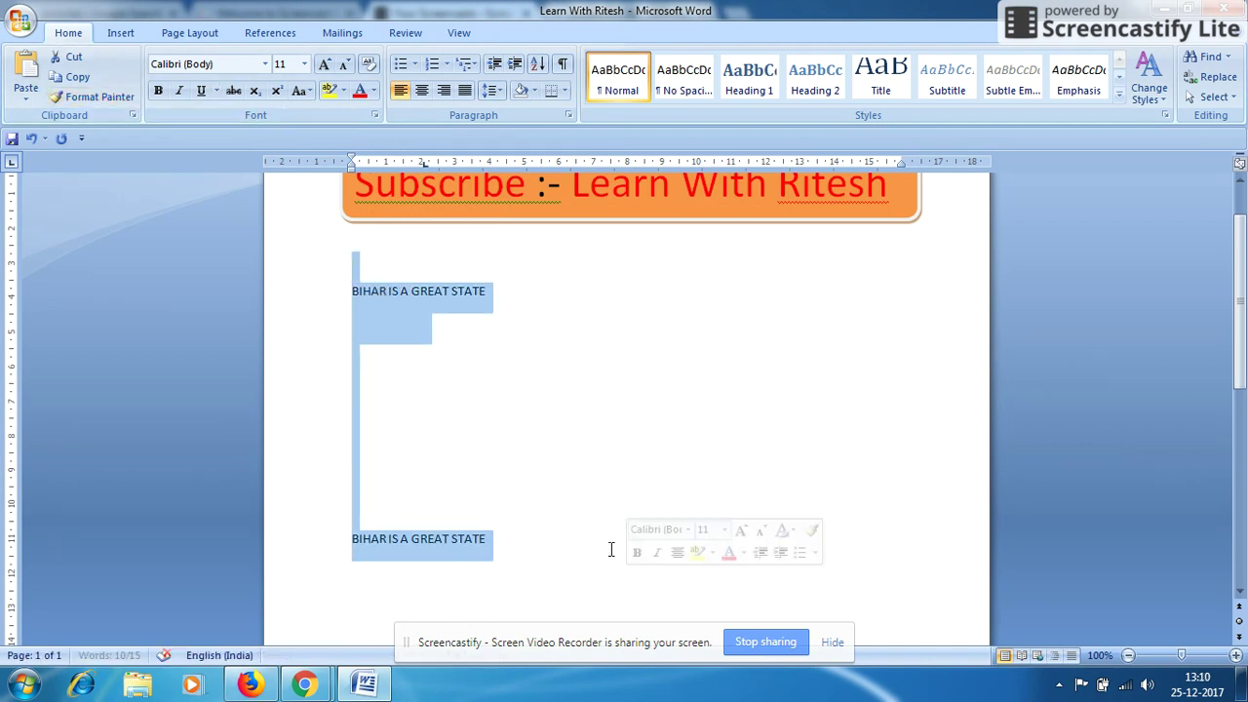
click(217, 91)
click(231, 162)
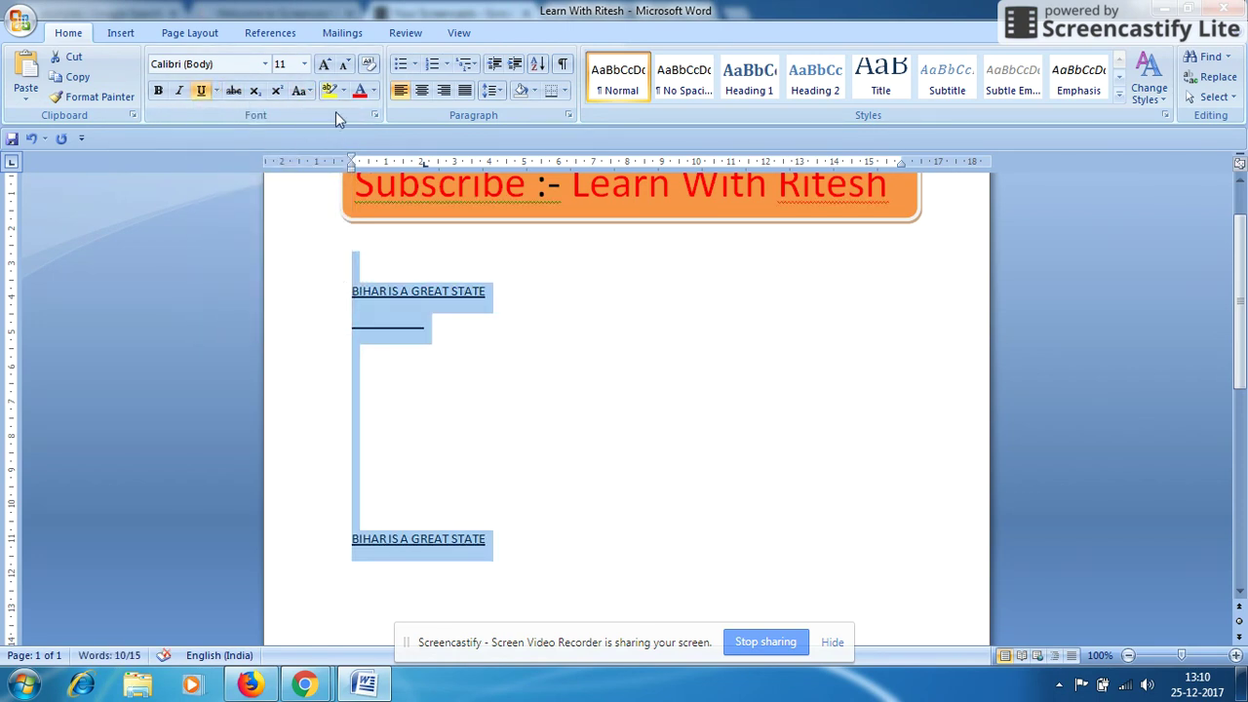
click(373, 90)
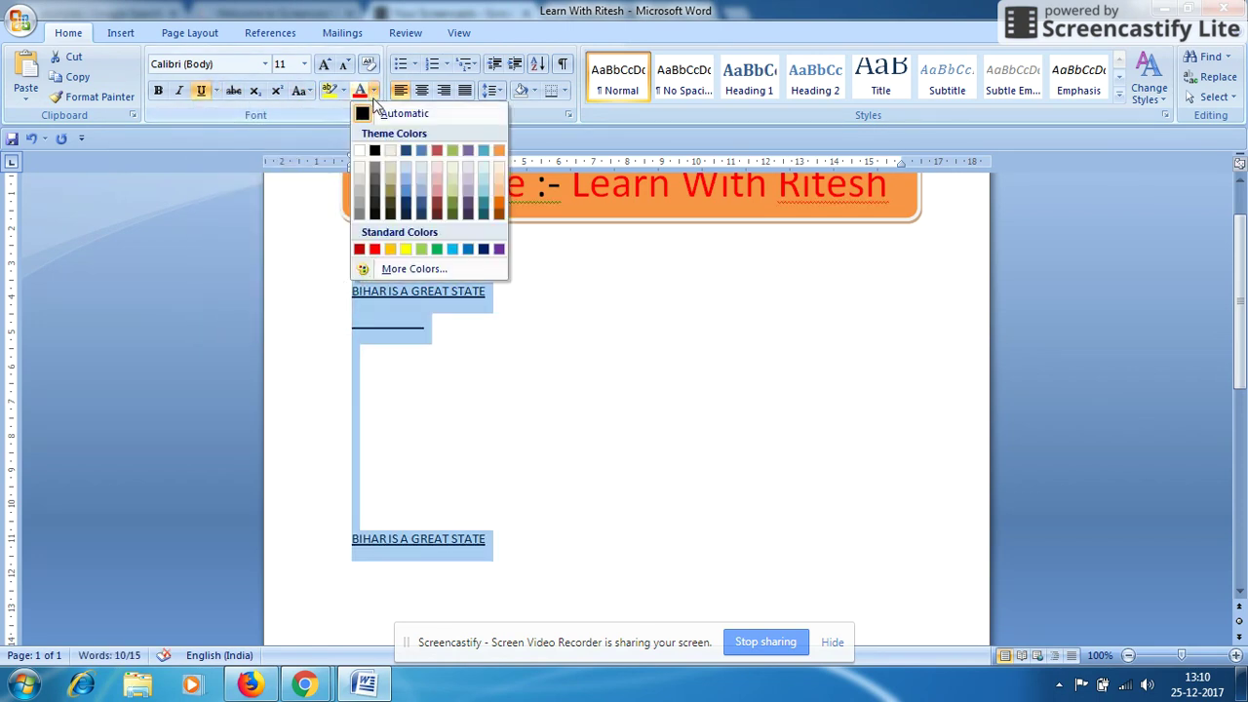
click(374, 250)
click(521, 398)
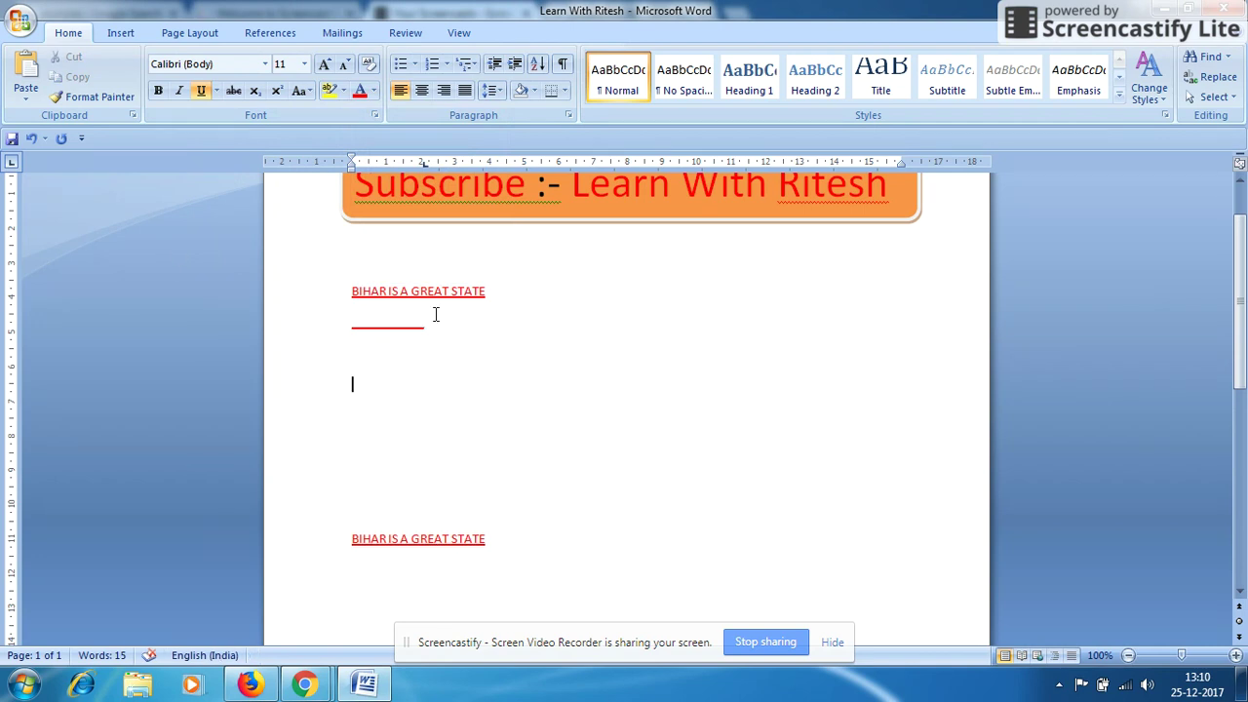
double_click(394, 321)
- Delete the underlined blank line and the empty paragraphs between the two headings
key(Delete)
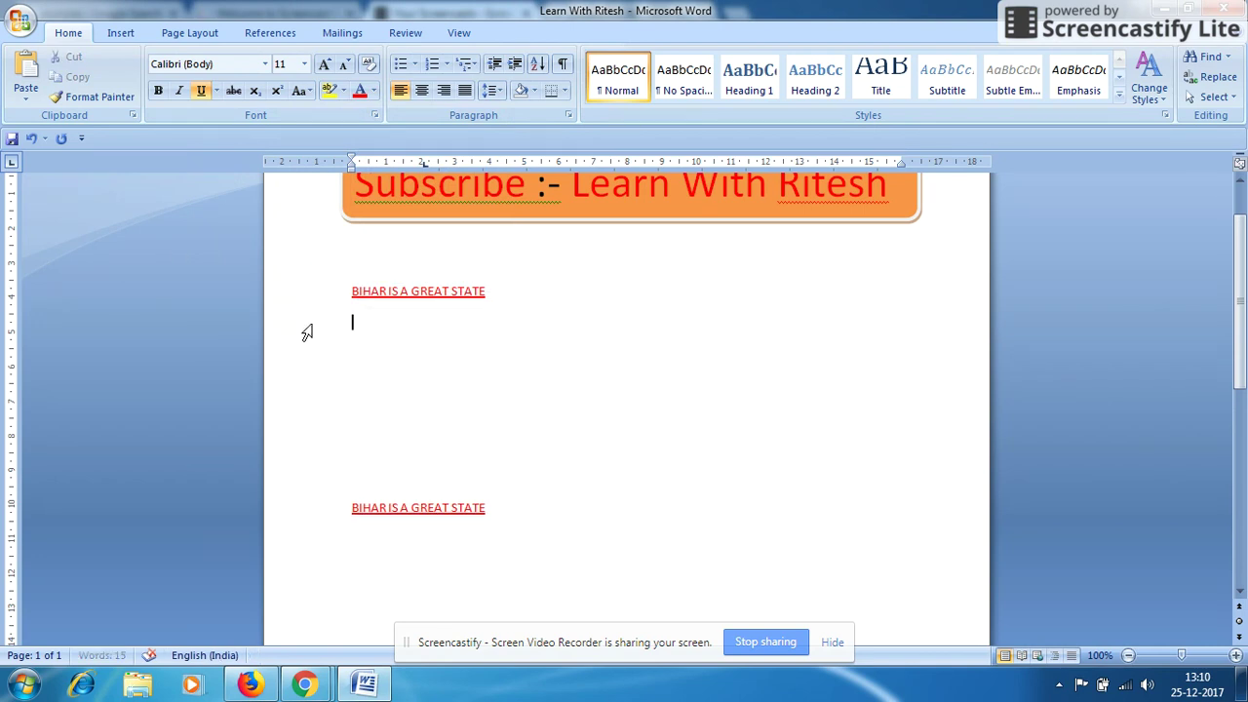
key(Delete)
key(Delete)
key(Delete)
key(Delete)
key(Delete)
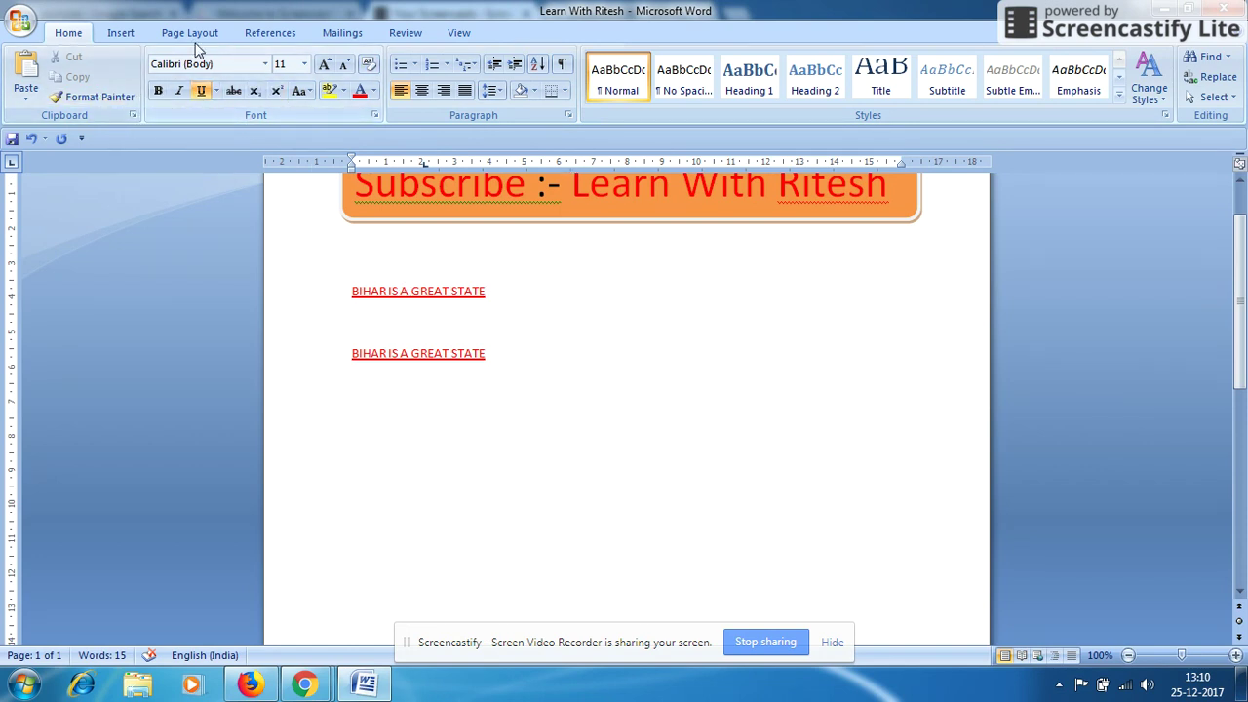
- Delete the second BIHAR IS A GREAT STATE line
drag(351, 286, 548, 375)
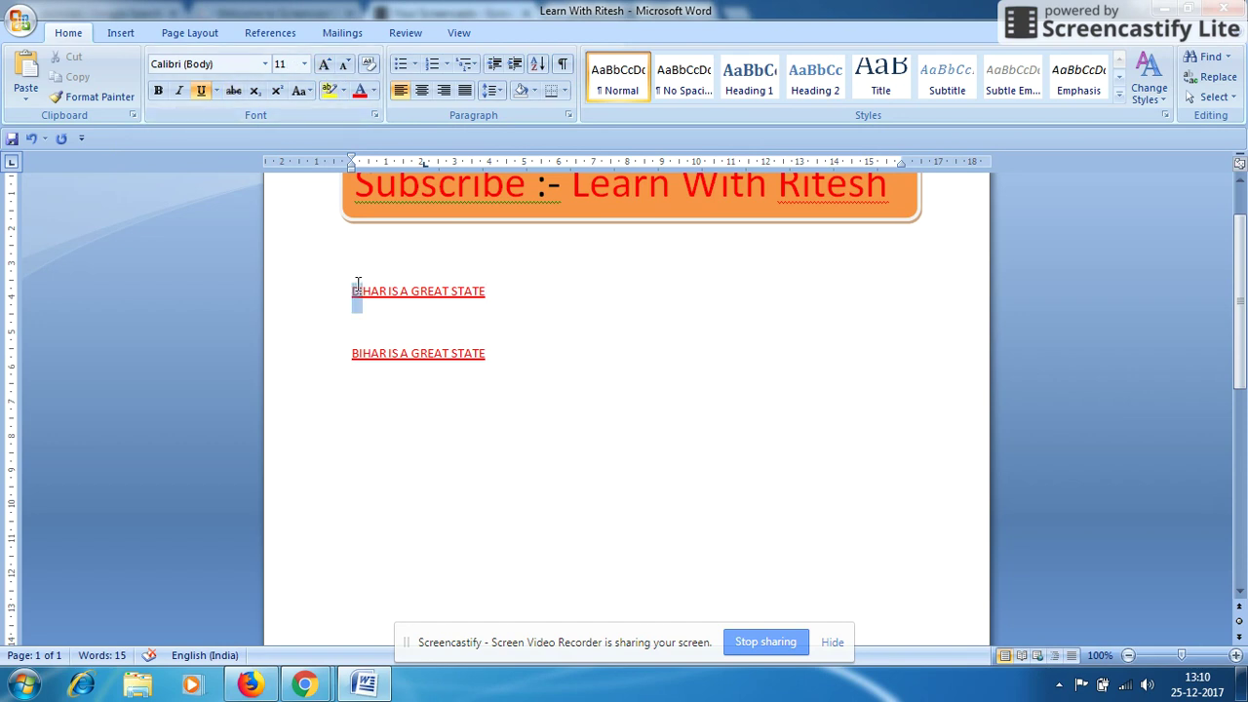
click(523, 359)
drag(574, 363, 312, 363)
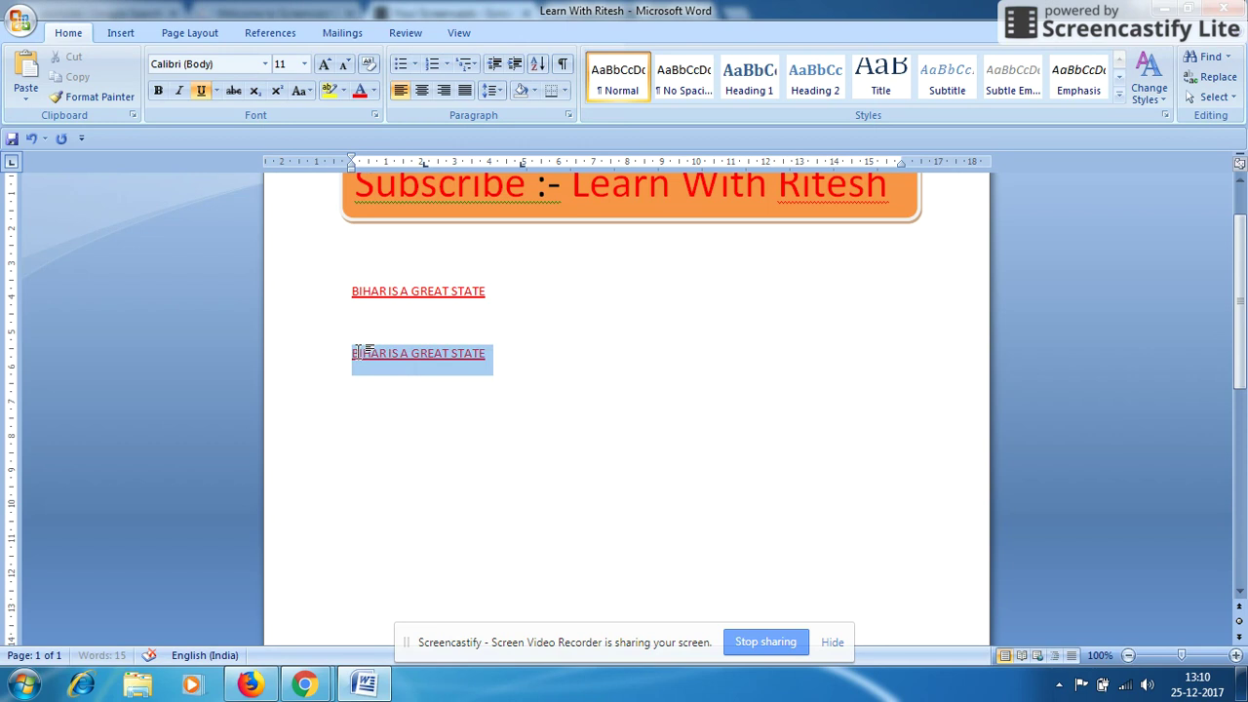
key(Delete)
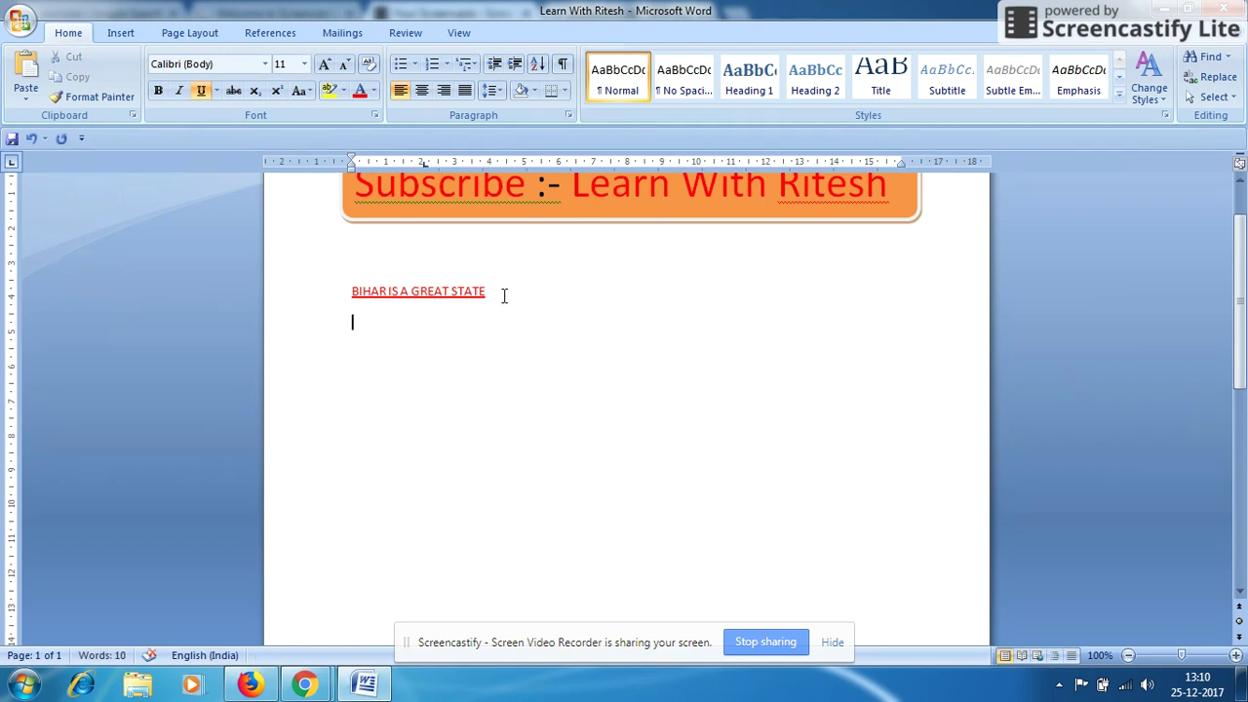
- Centre the remaining BIHAR IS A GREAT STATE line with Ctrl+E
drag(504, 296, 306, 293)
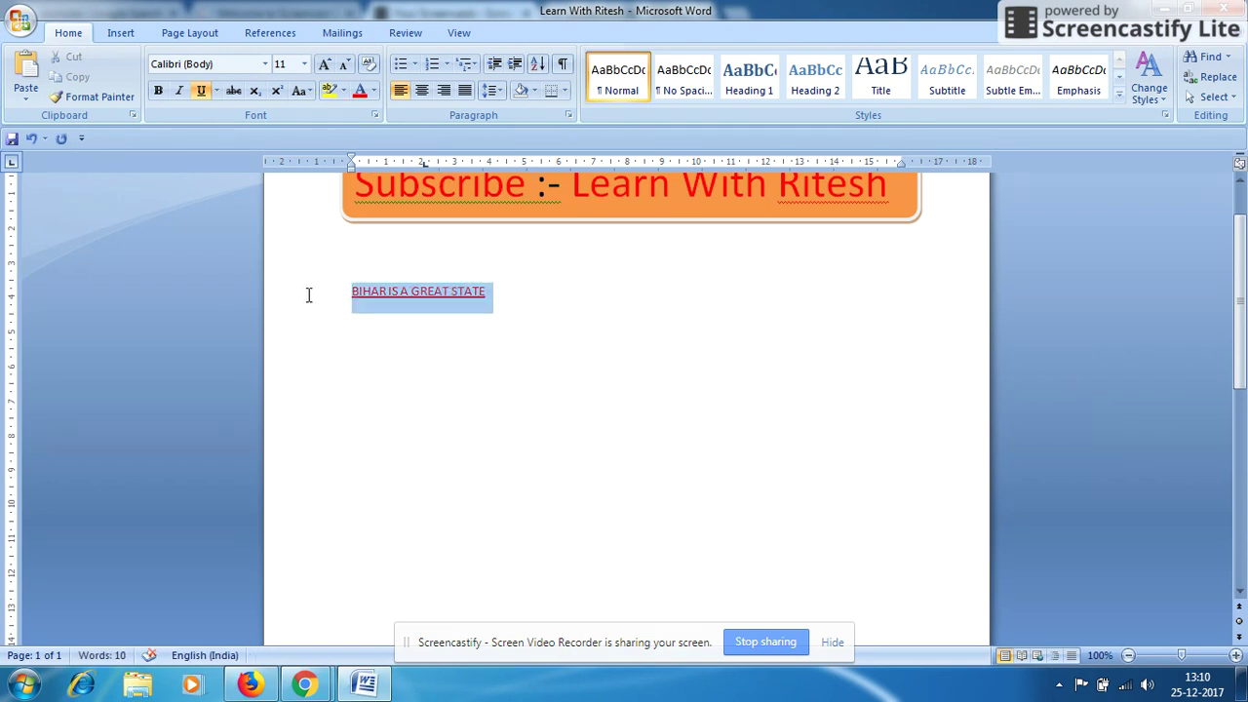
click(265, 65)
click(534, 363)
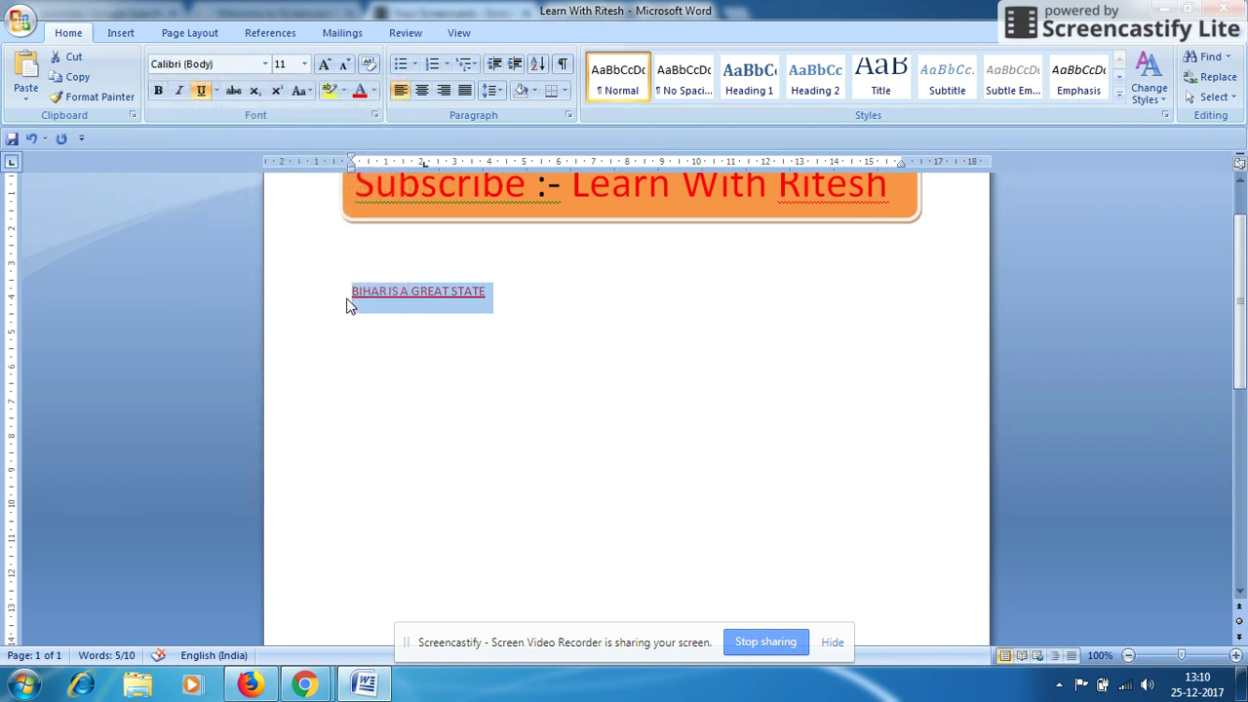
key(ctrl+e)
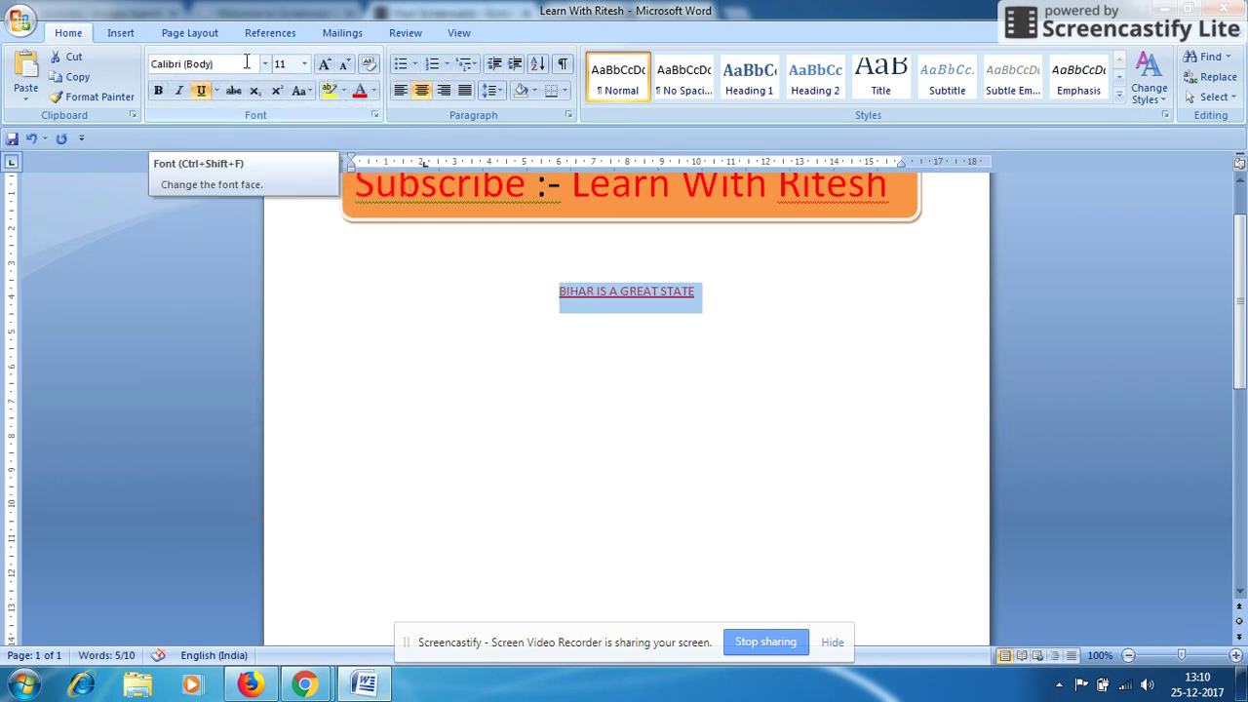
- Set the heading to Arial Black, bold and italic
click(121, 34)
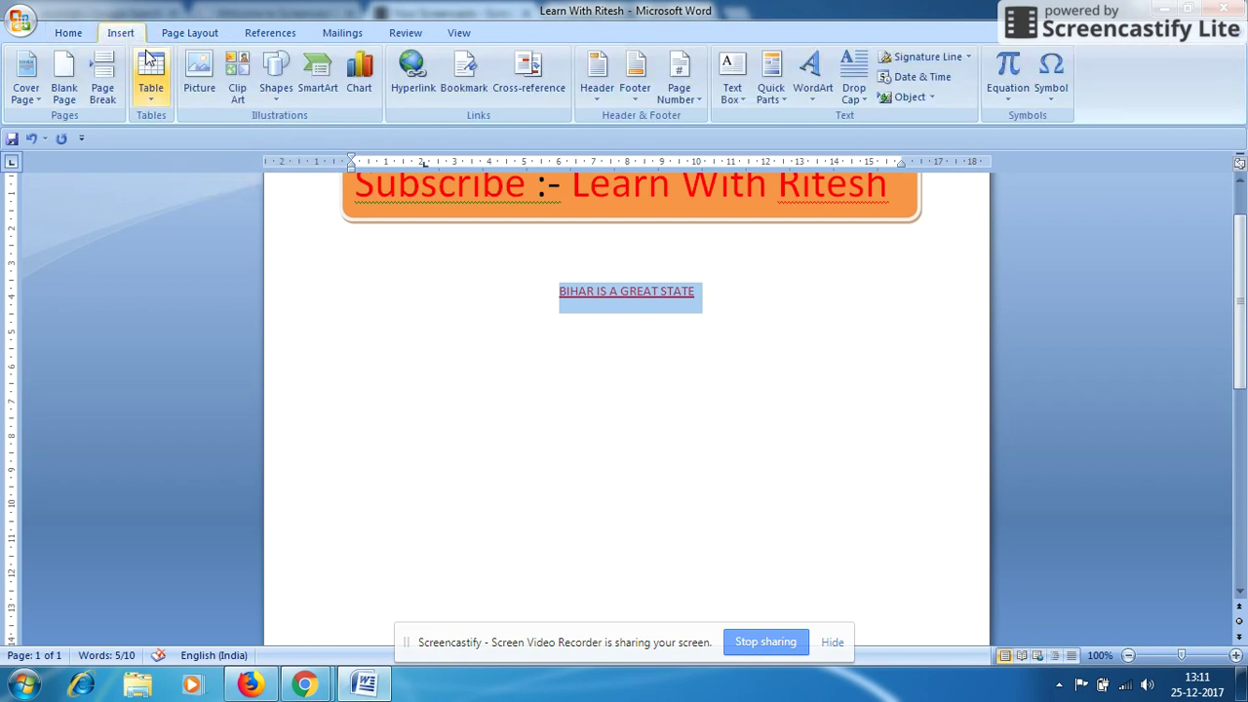
click(68, 33)
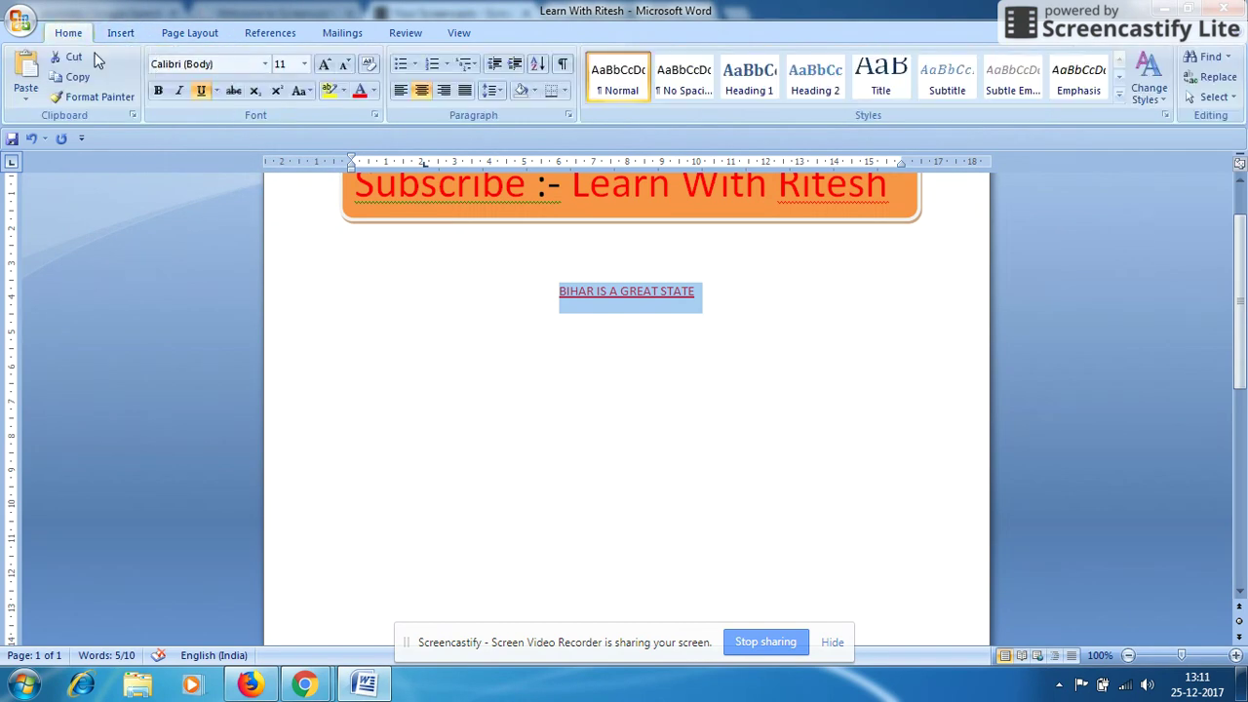
click(265, 65)
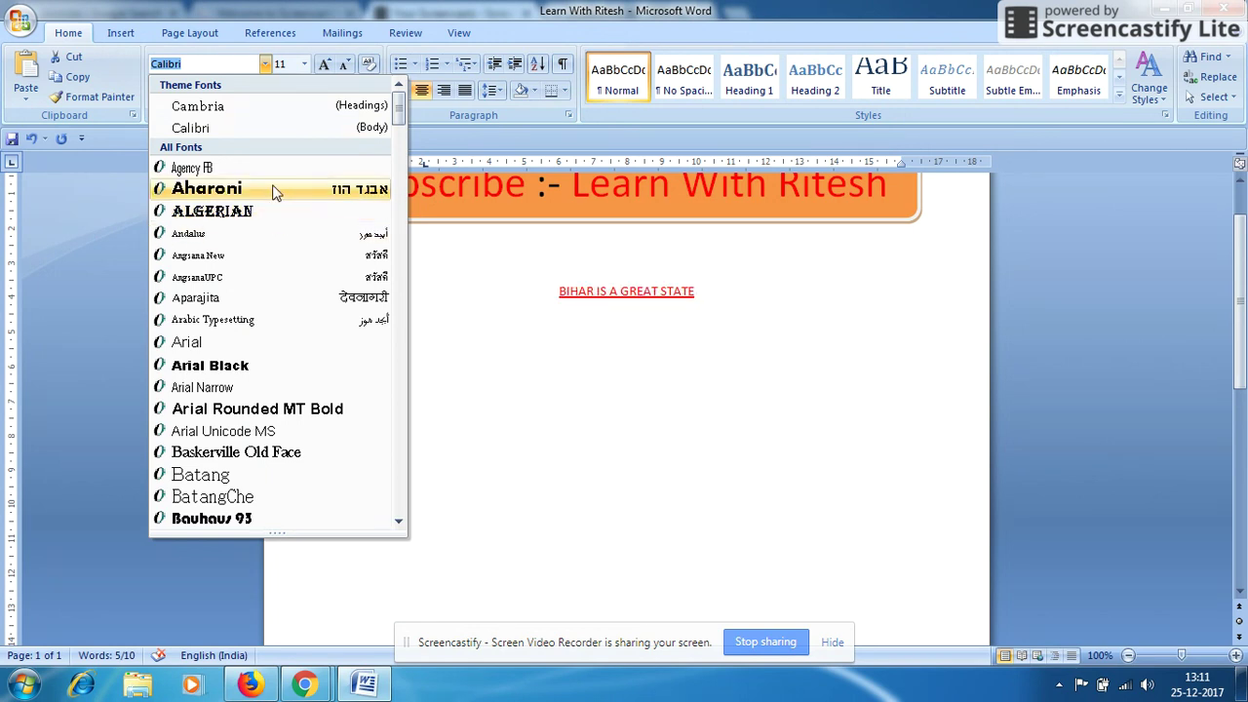
click(263, 371)
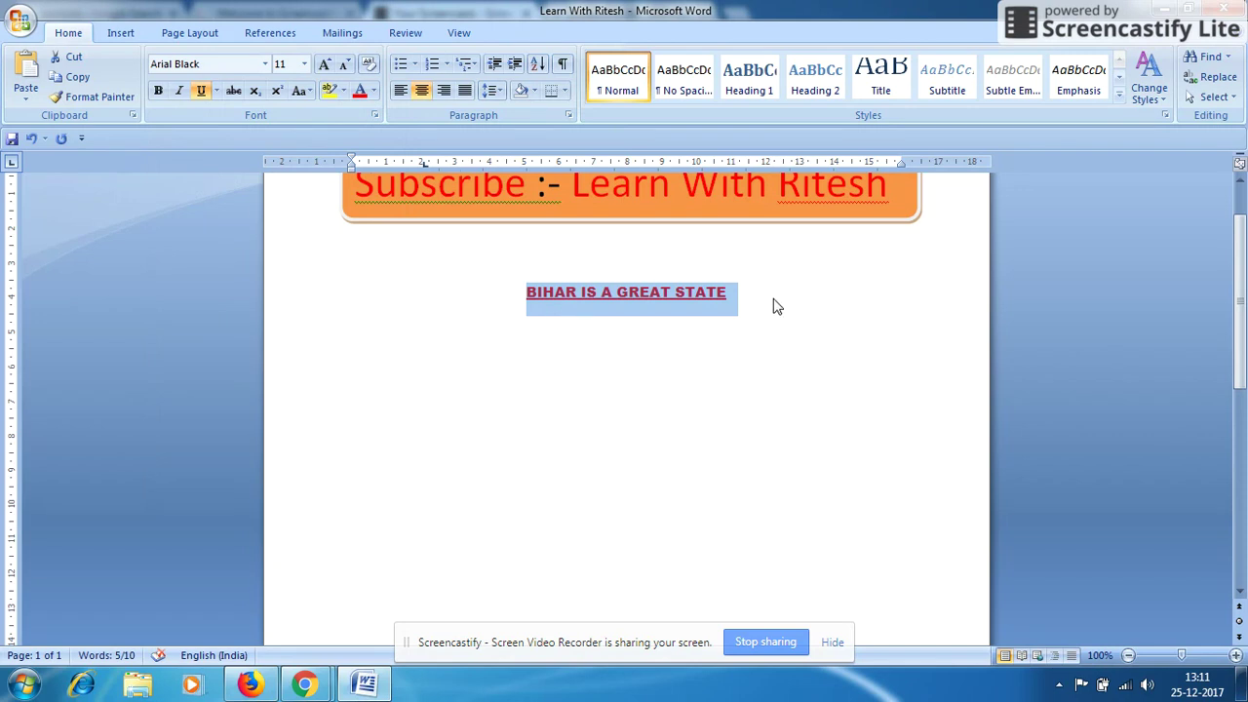
click(161, 93)
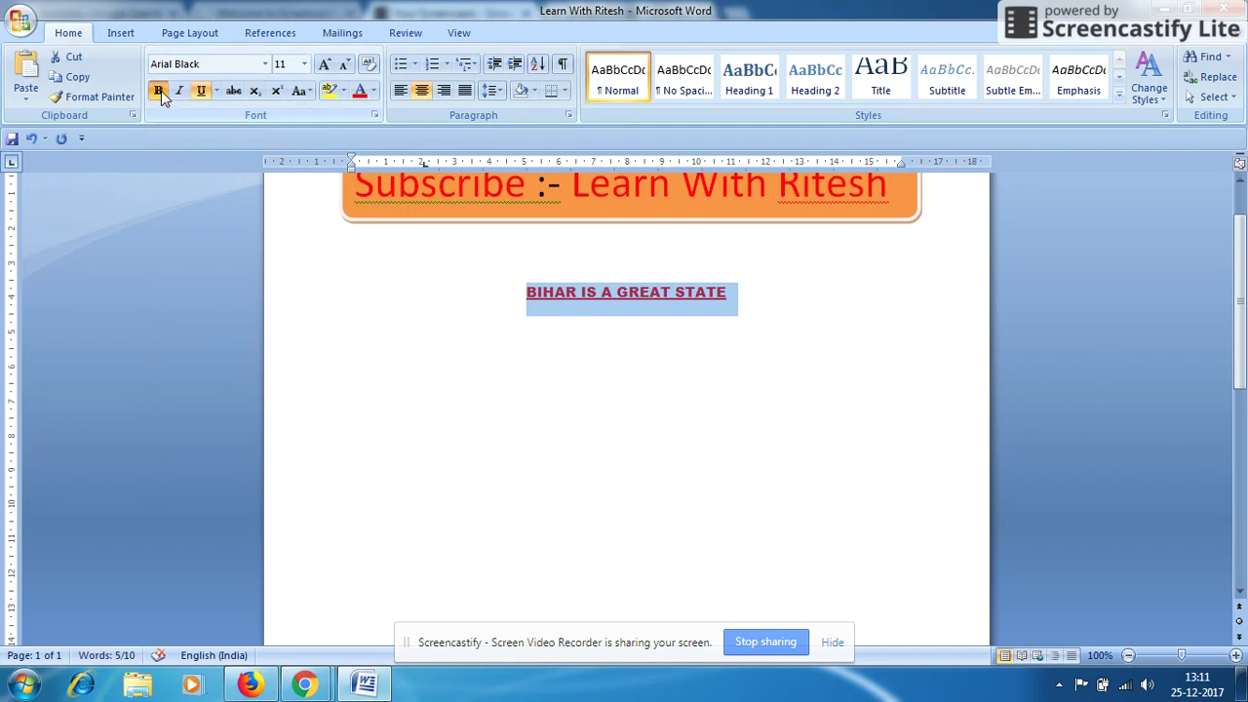
click(176, 95)
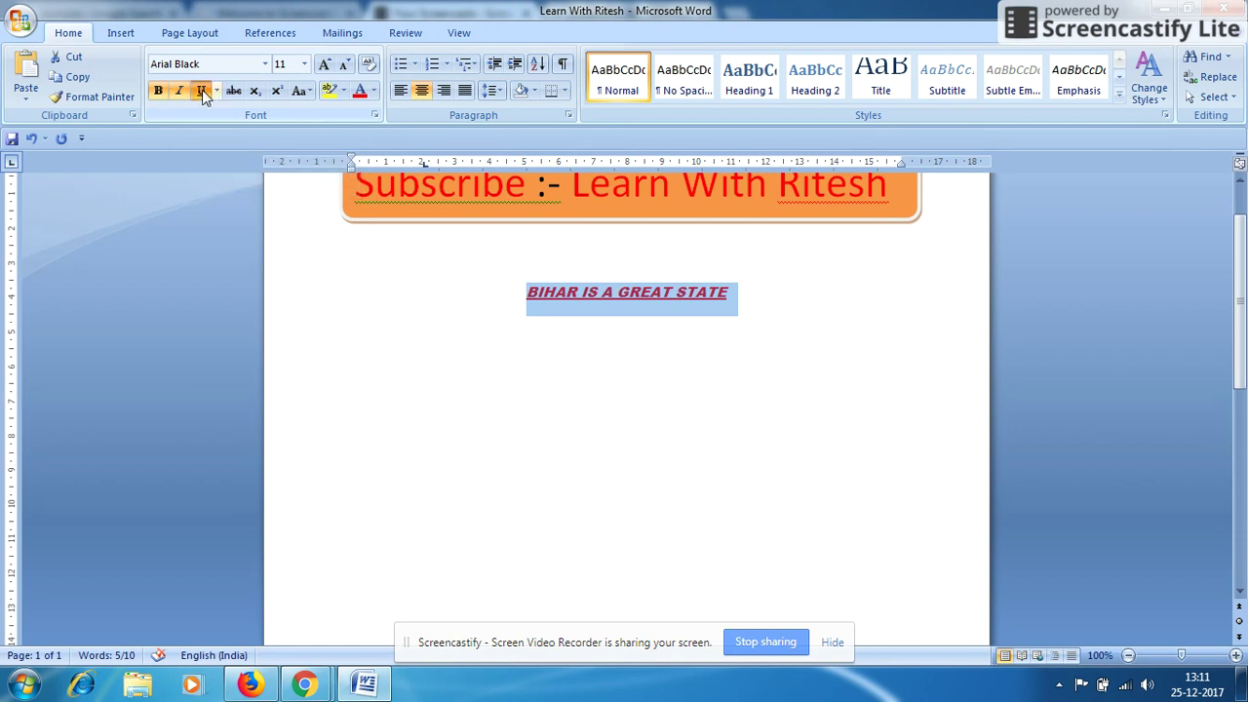
- Change the heading's underline colour to light blue
click(217, 91)
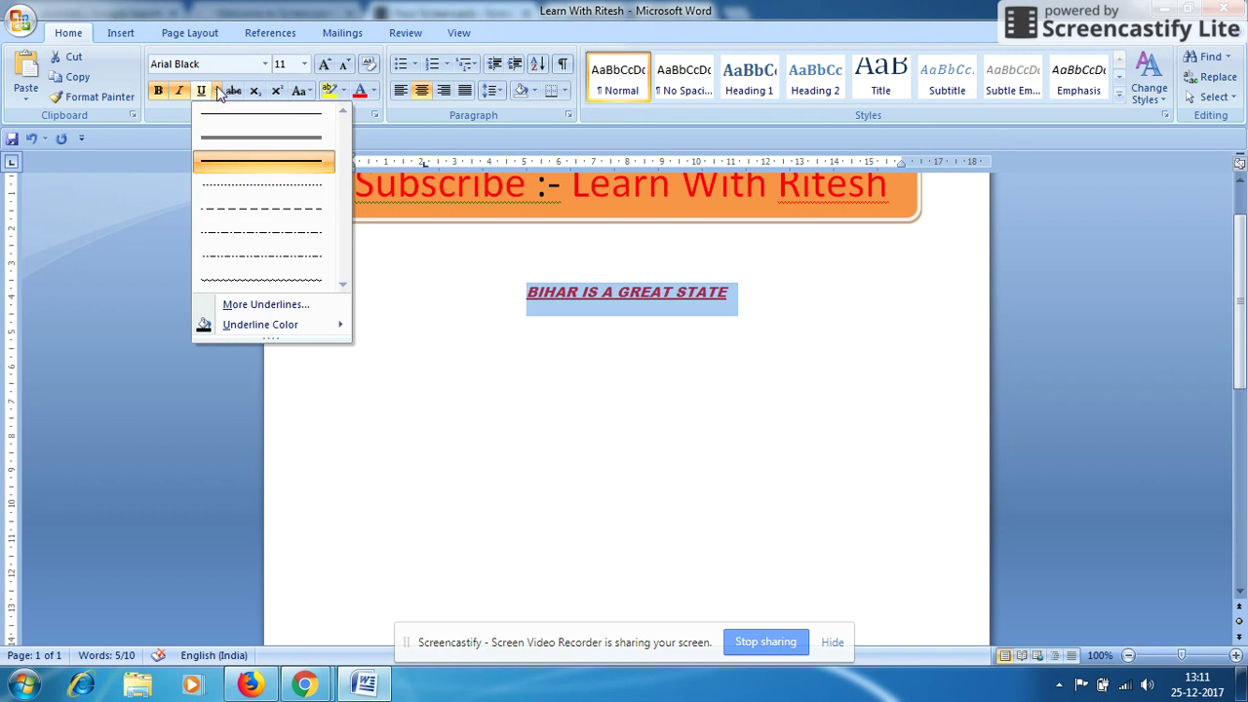
mouse_move(260, 323)
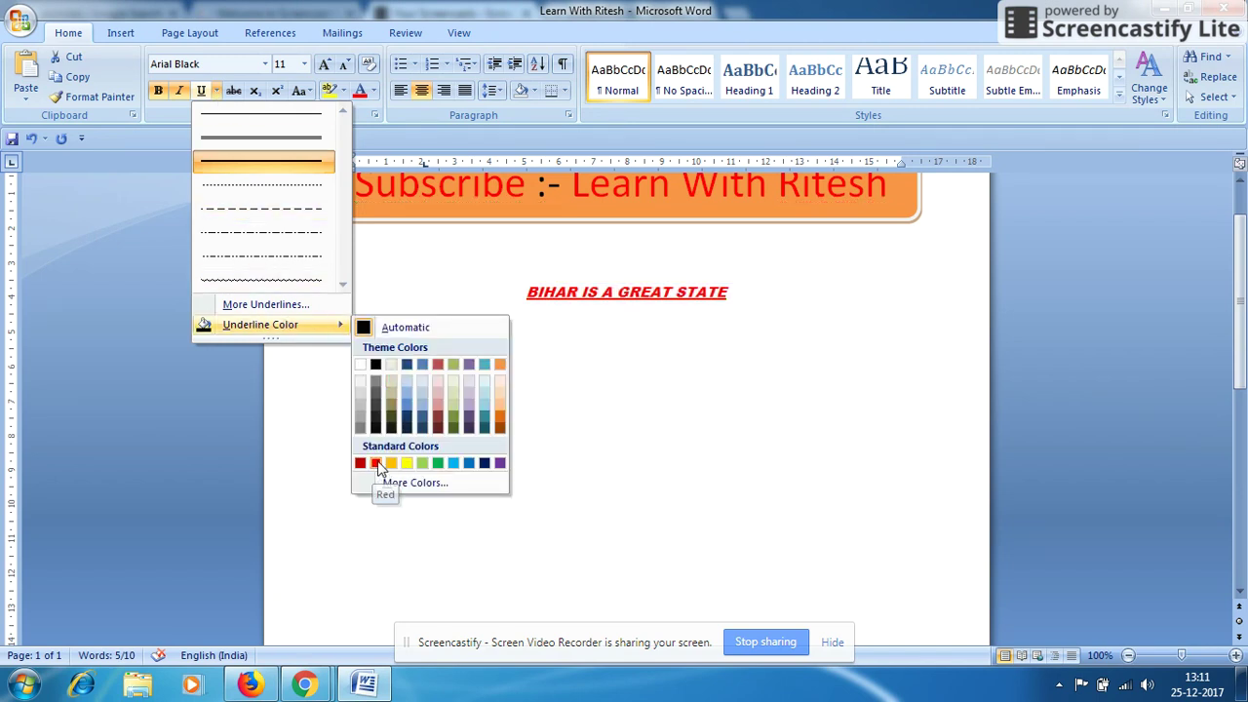
click(454, 464)
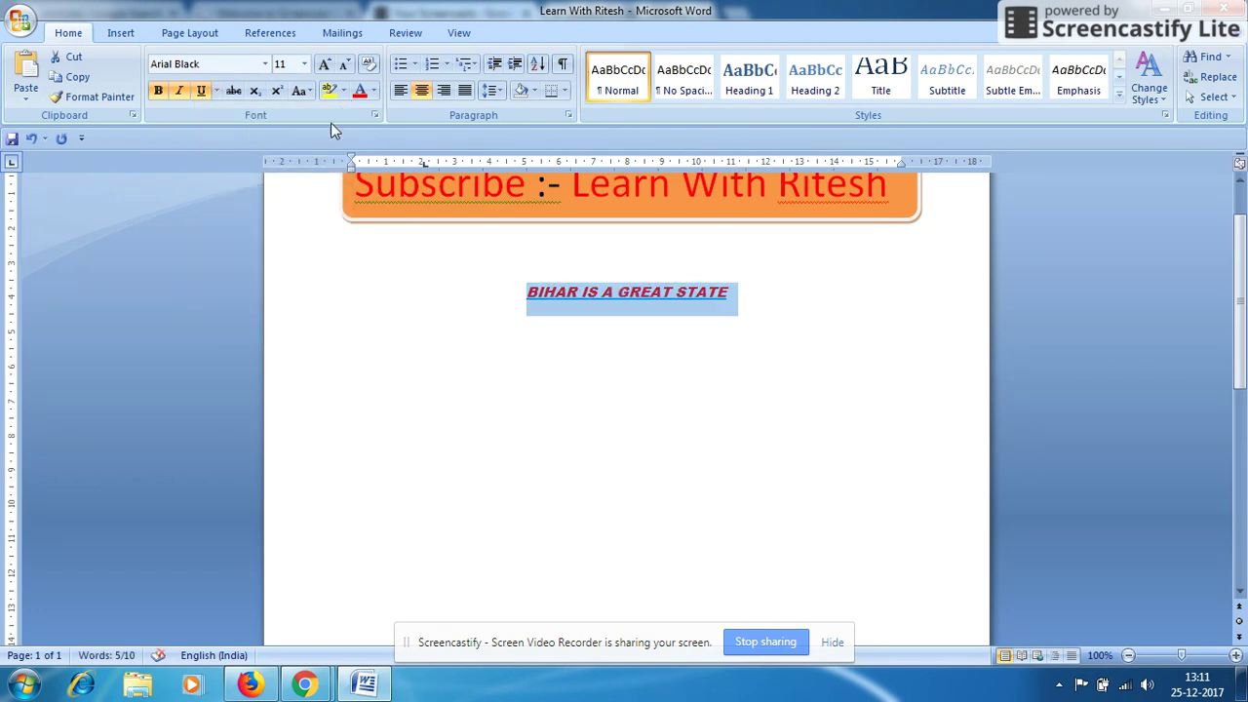
- Size the heading to 24 pt, grow it to 28, shrink to 24, then clear all formatting
click(305, 64)
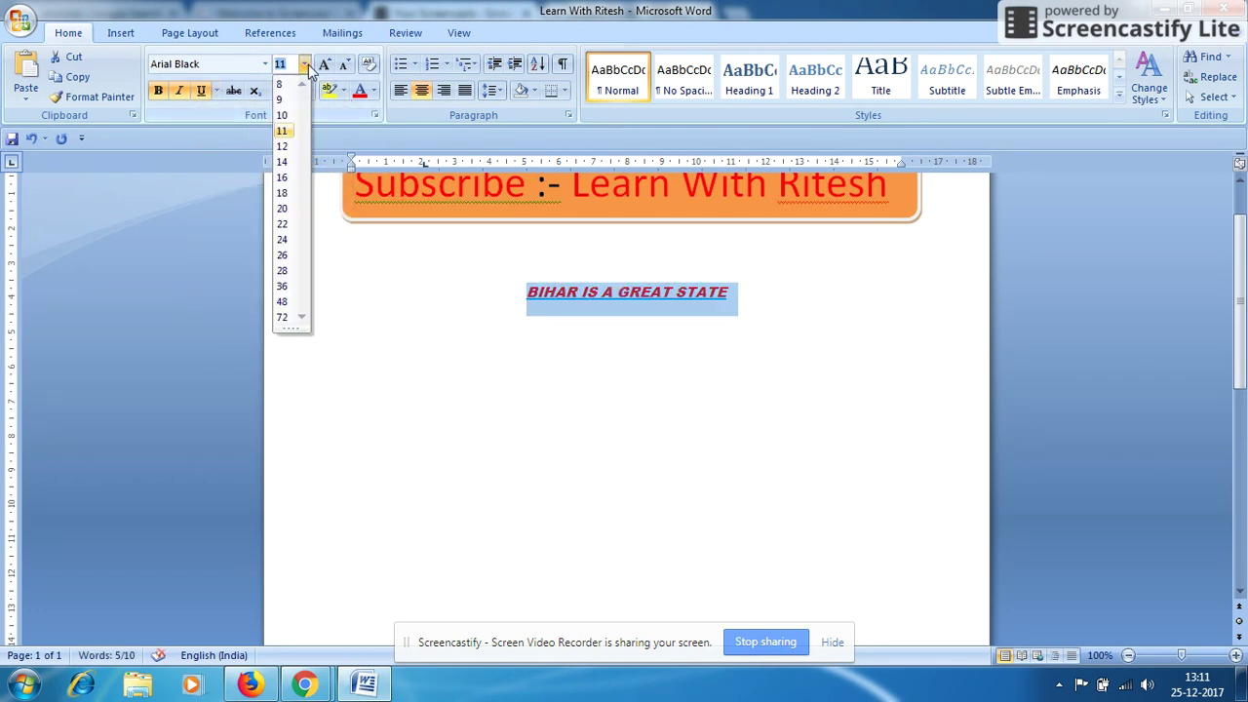
click(280, 243)
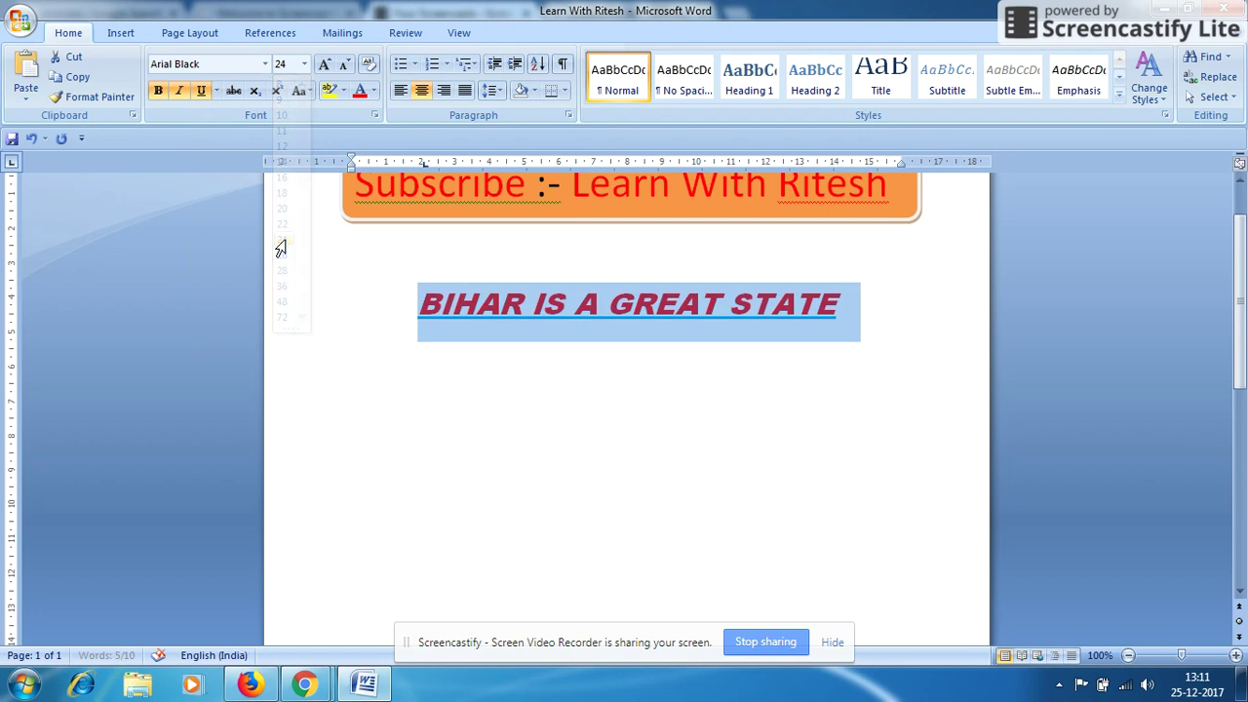
click(325, 65)
click(326, 65)
click(344, 64)
click(345, 64)
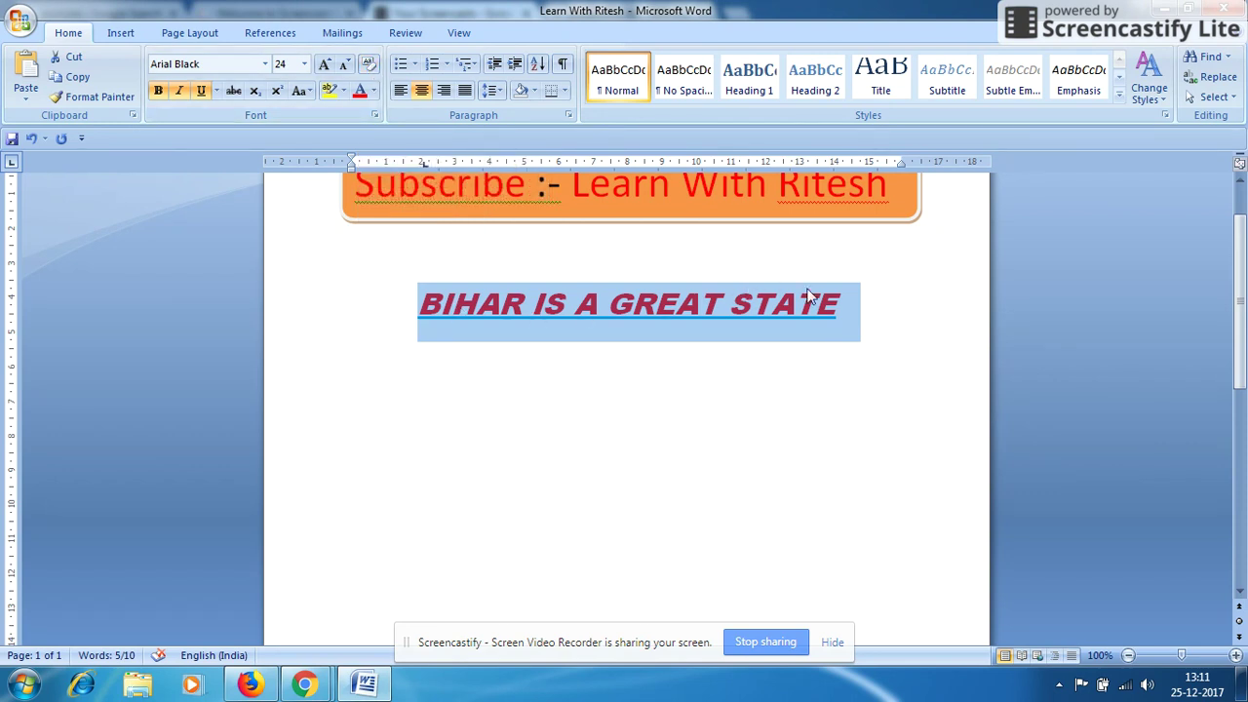
click(369, 64)
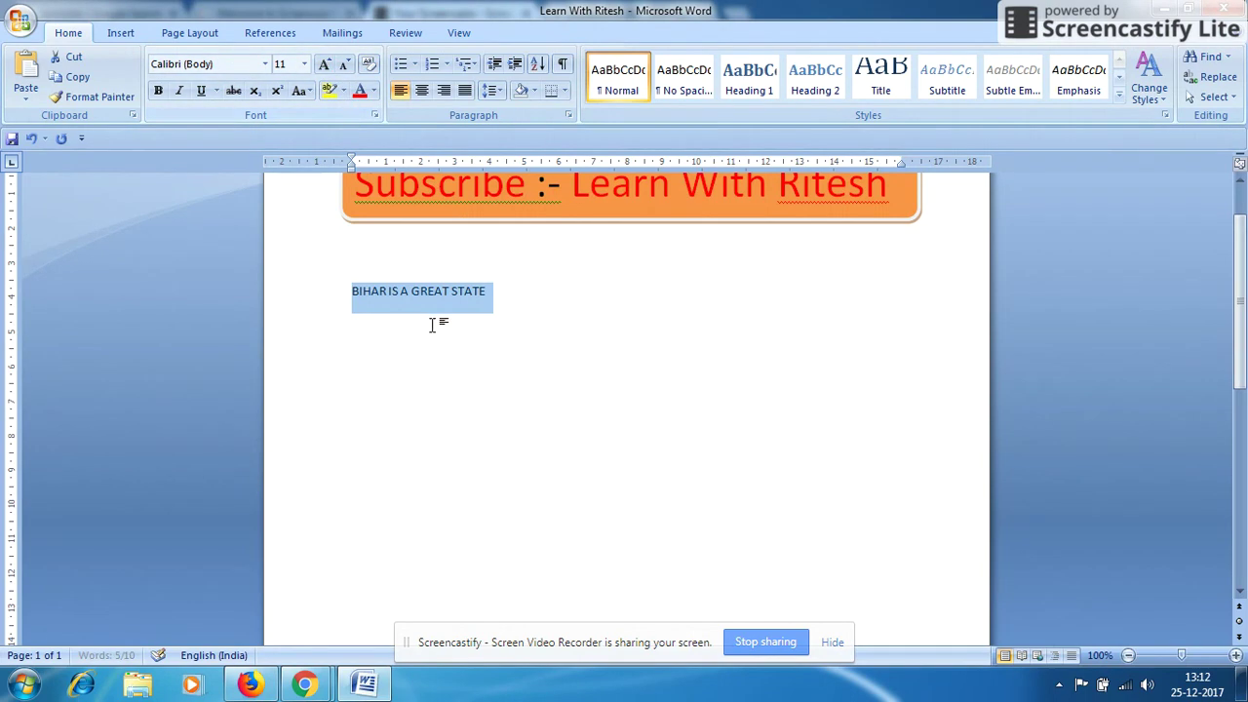
- Enlarge the text to 26 pt and highlight it in red
click(325, 66)
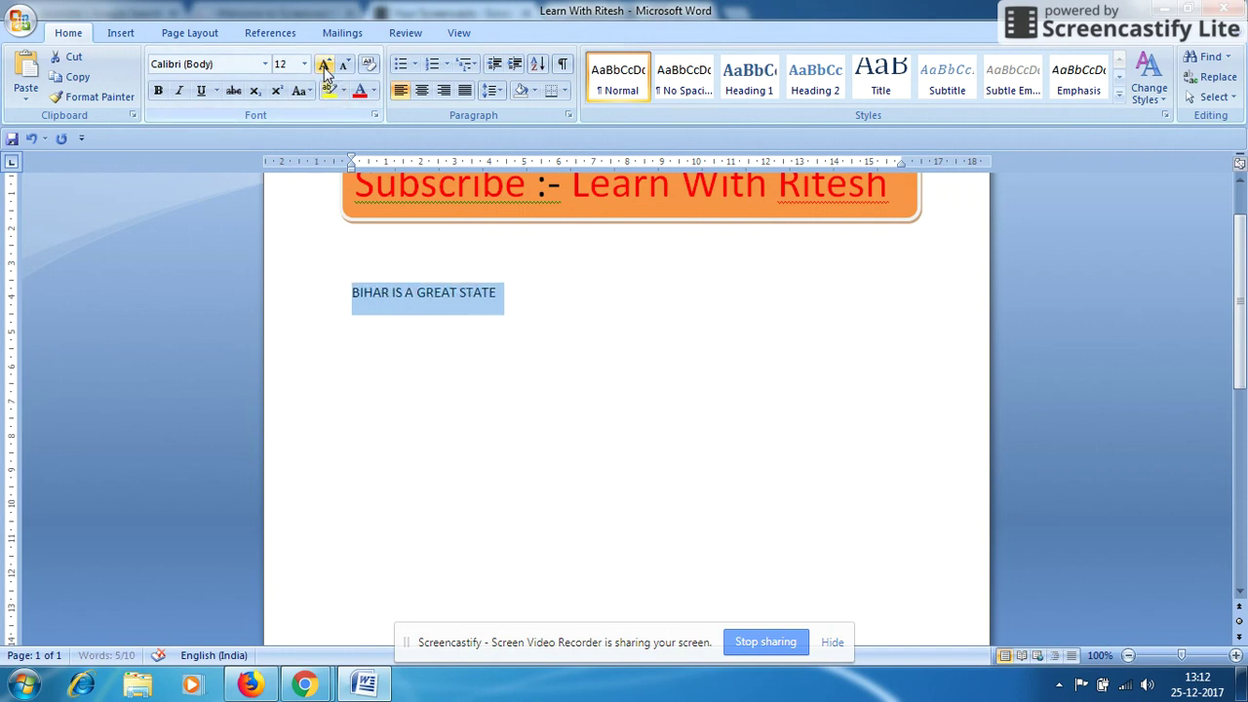
click(325, 66)
click(325, 66)
click(324, 66)
click(324, 66)
click(325, 66)
click(325, 66)
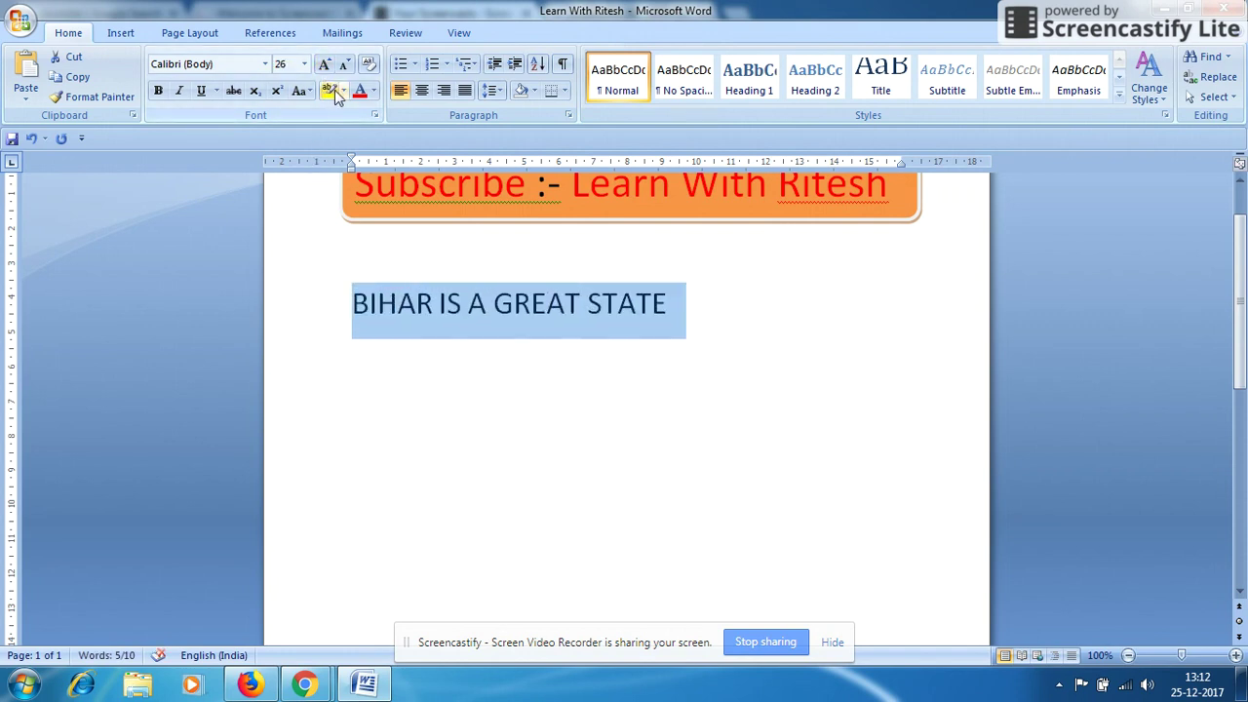
click(343, 93)
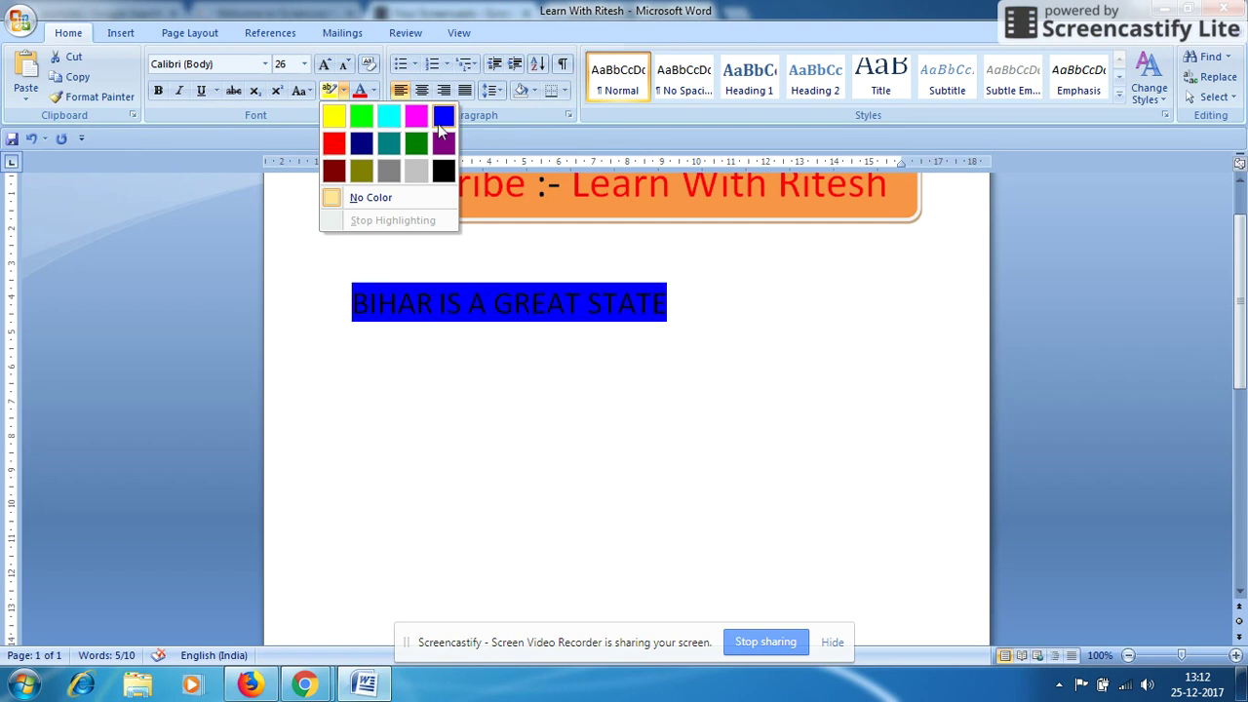
click(335, 143)
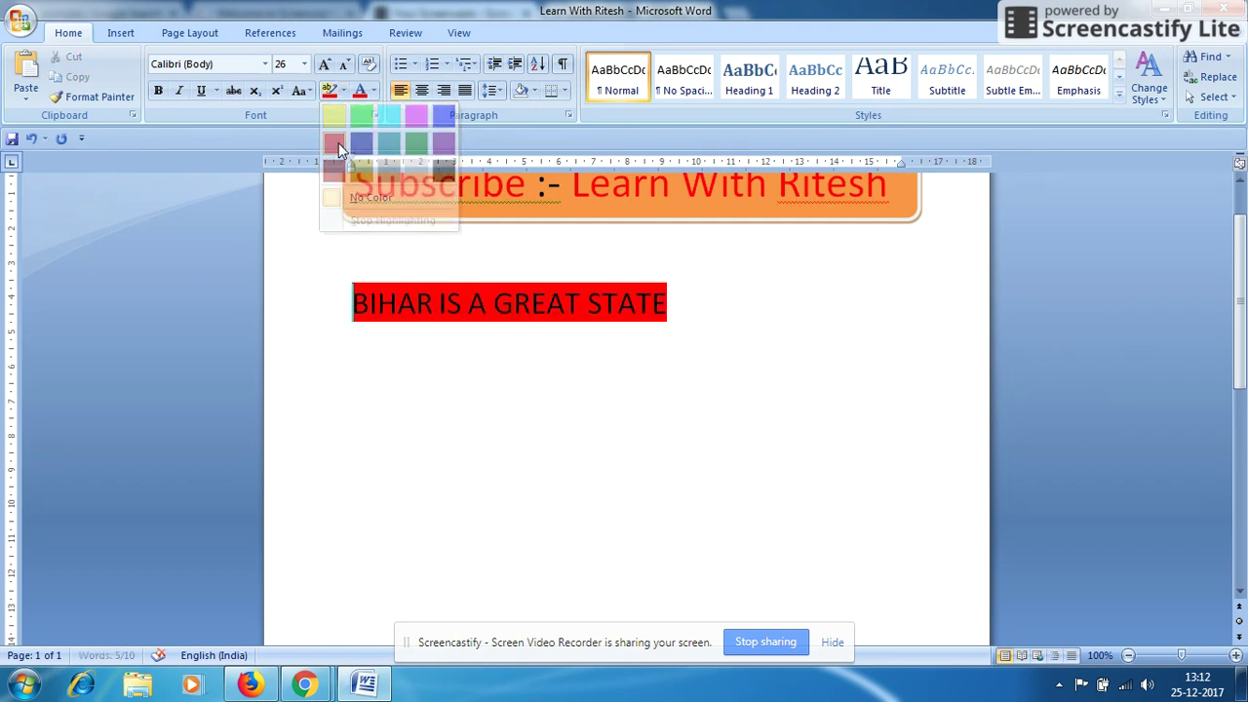
- Select the whole BIHAR IS A GREAT STATE line and colour its text green
click(374, 91)
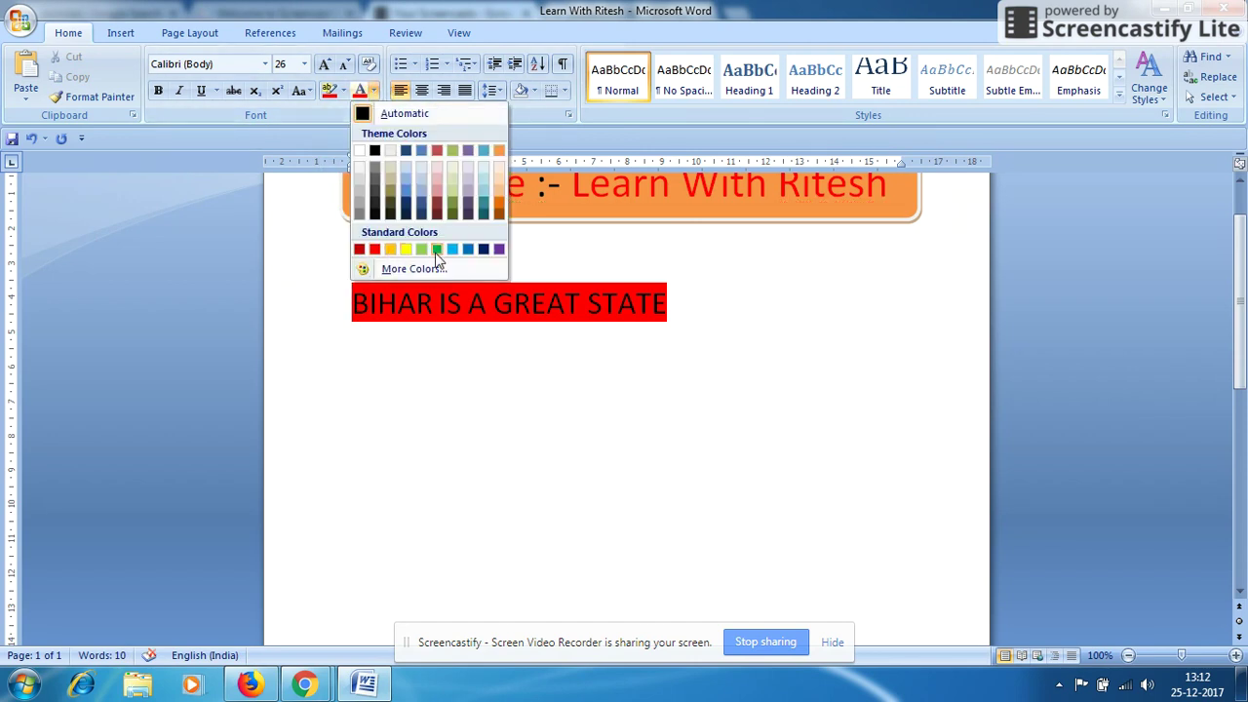
click(702, 298)
drag(705, 300, 382, 303)
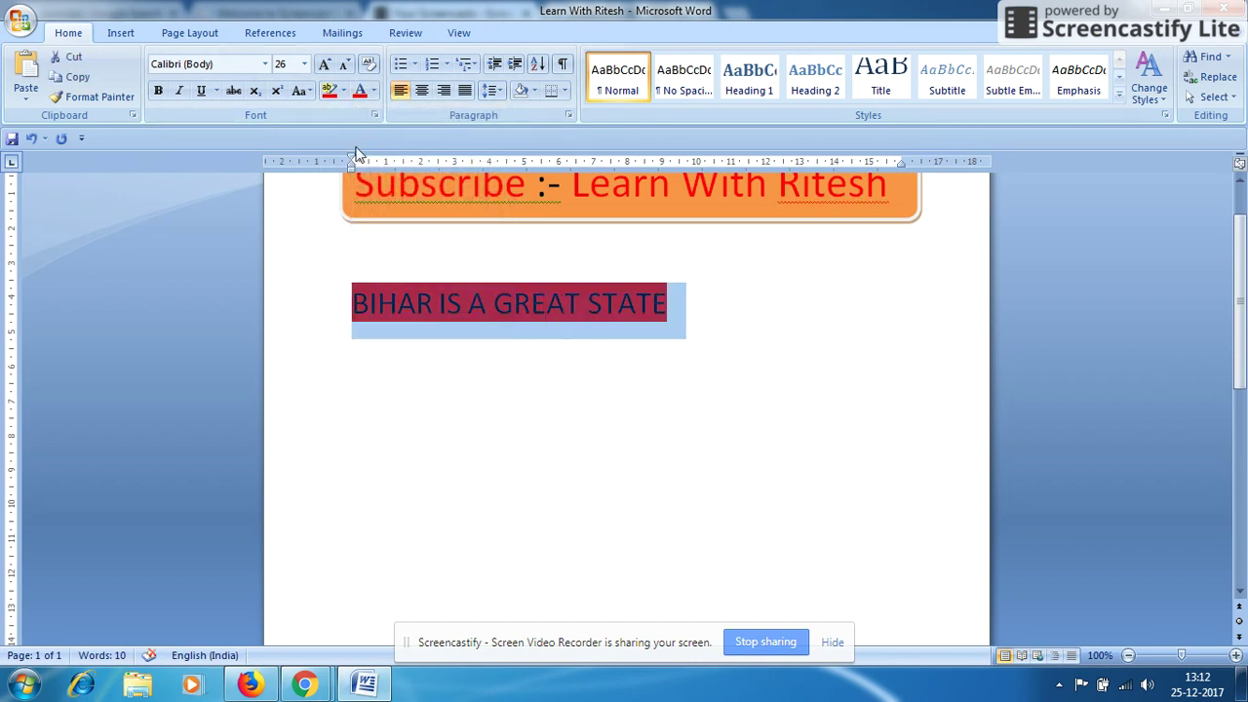
click(374, 90)
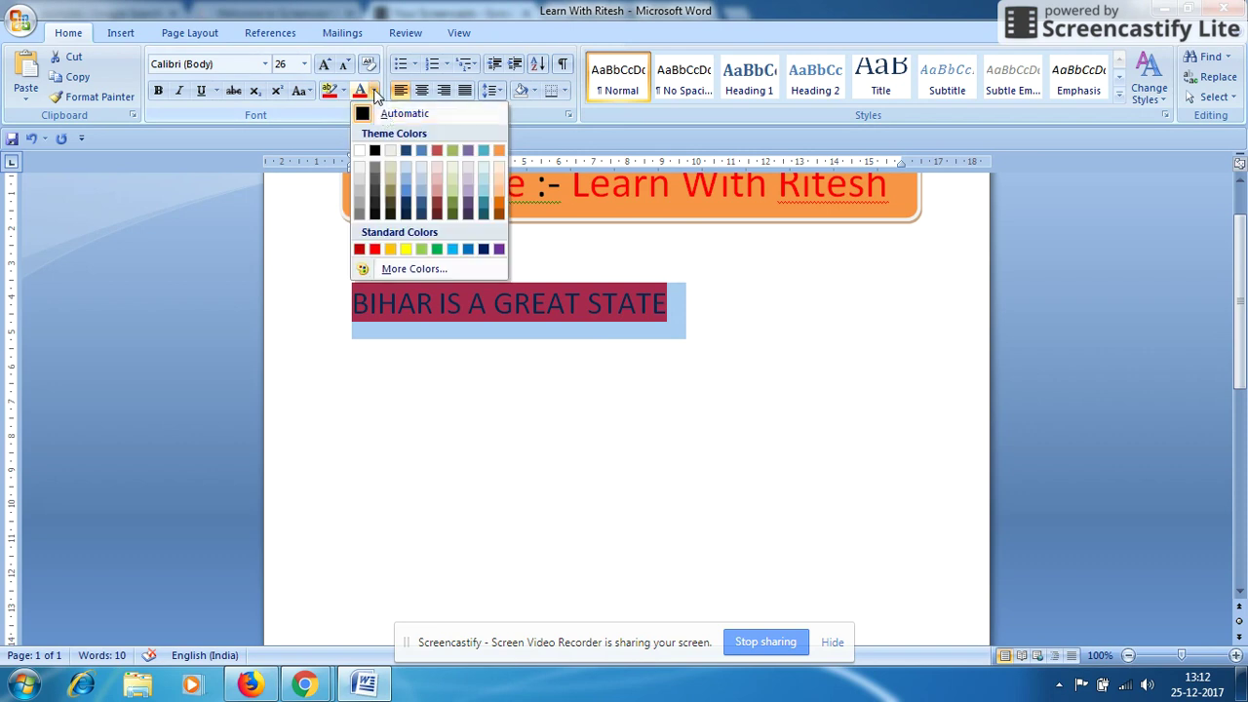
click(437, 250)
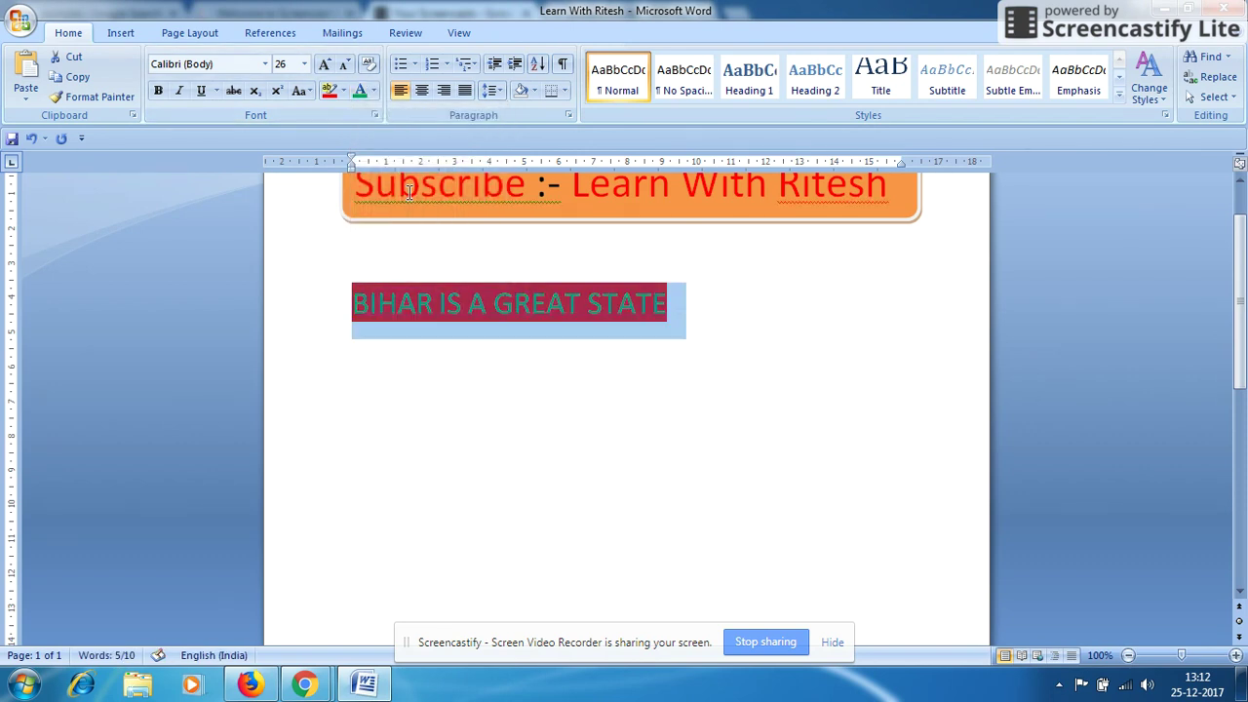
click(300, 90)
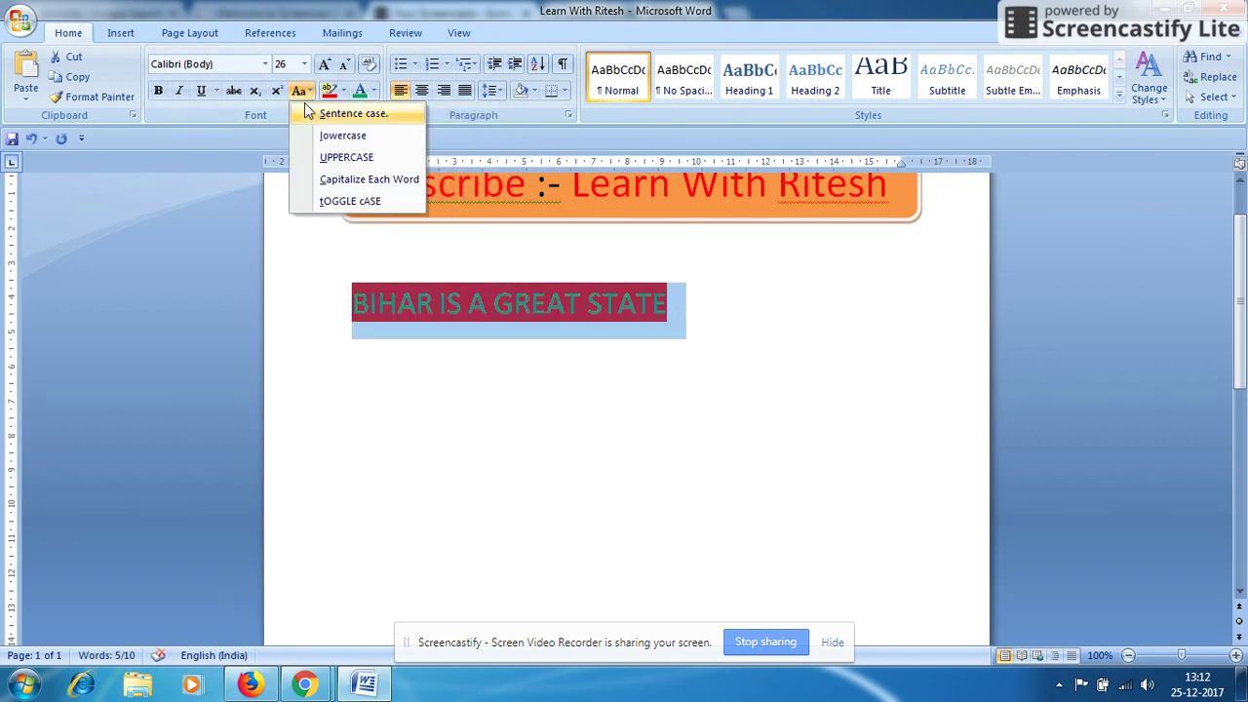
click(327, 135)
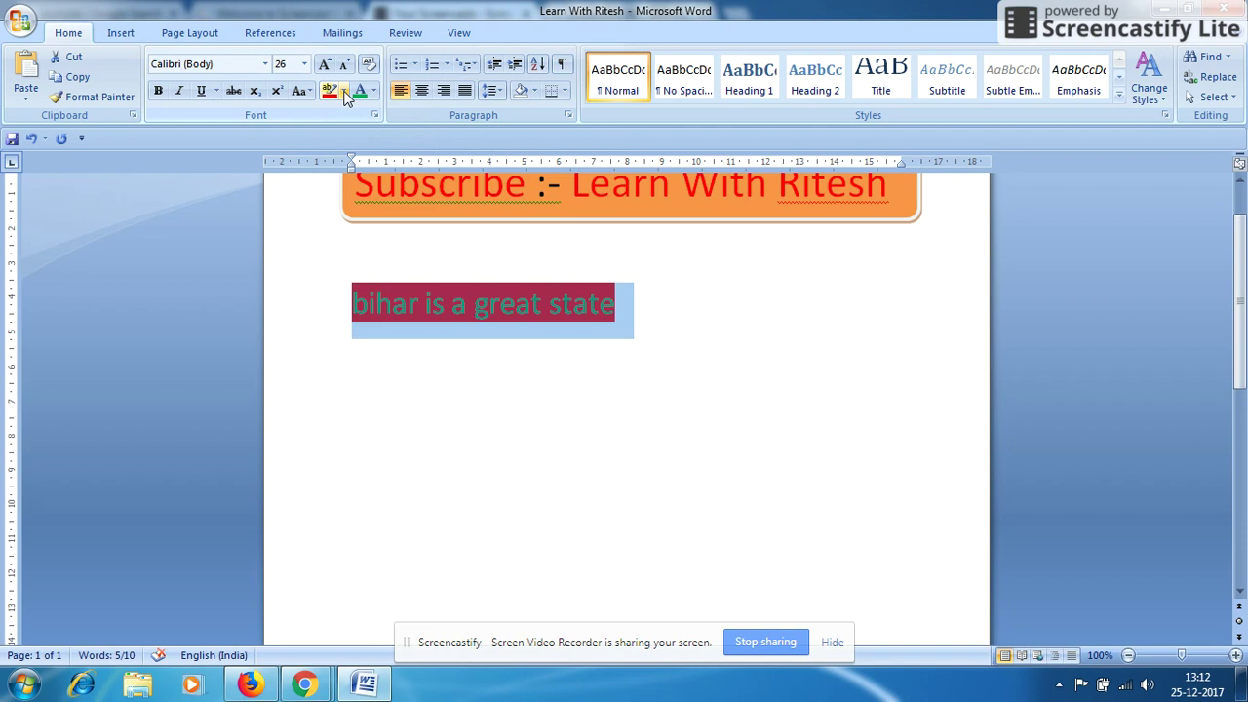
click(309, 93)
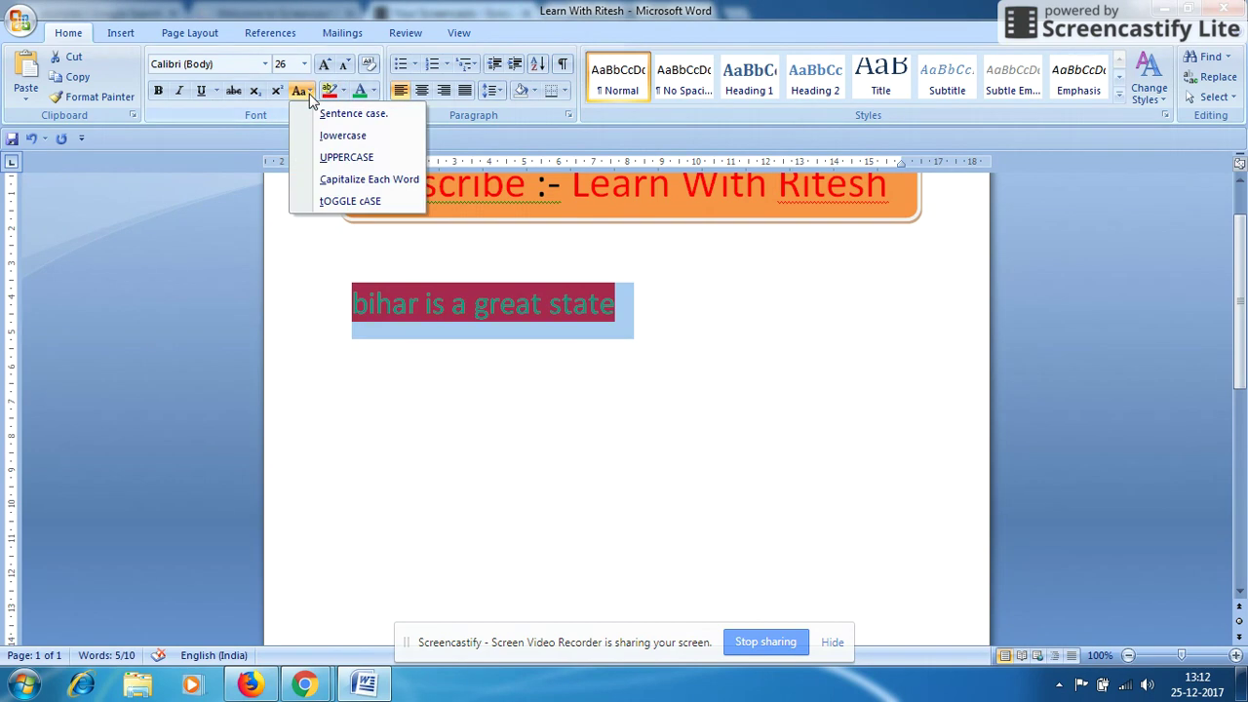
click(324, 158)
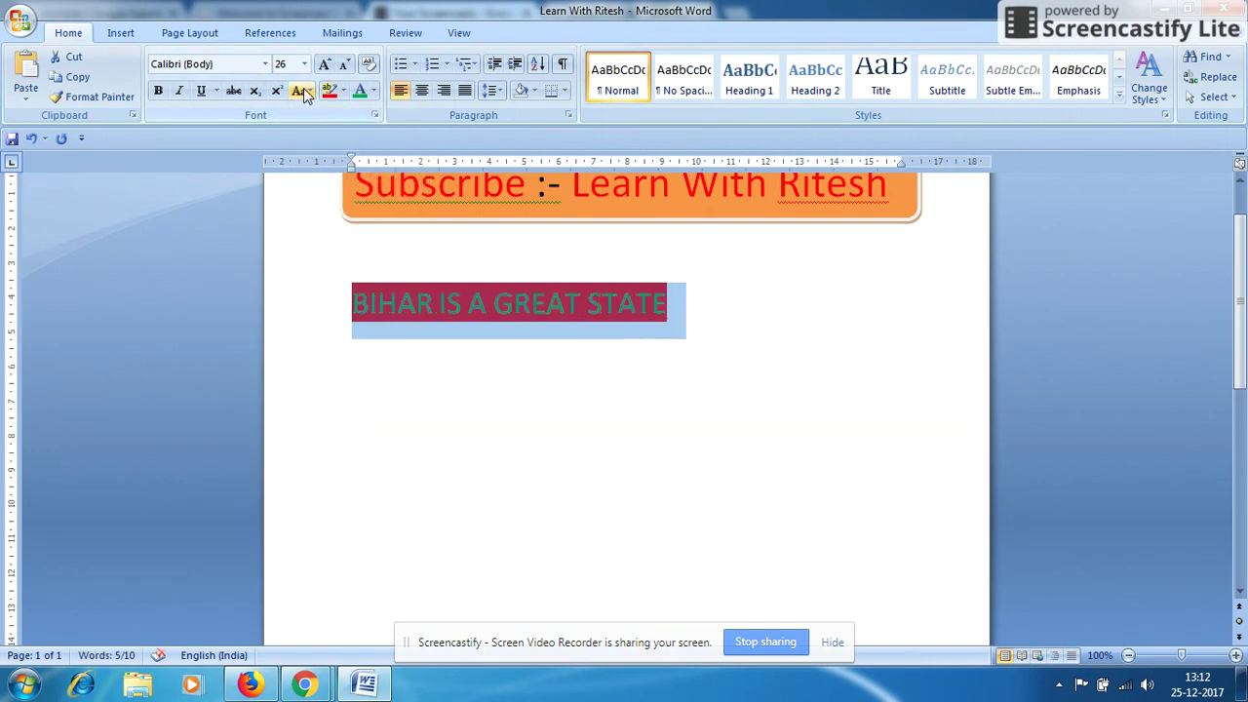
click(305, 92)
click(336, 181)
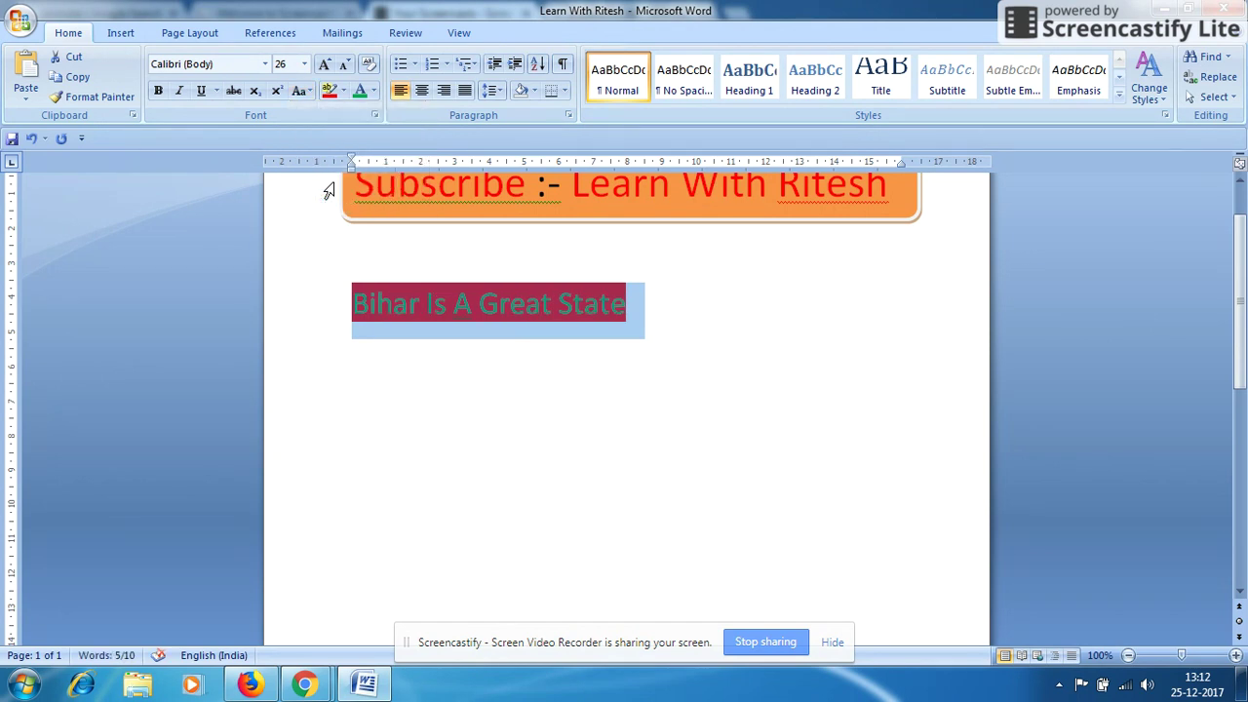
click(301, 90)
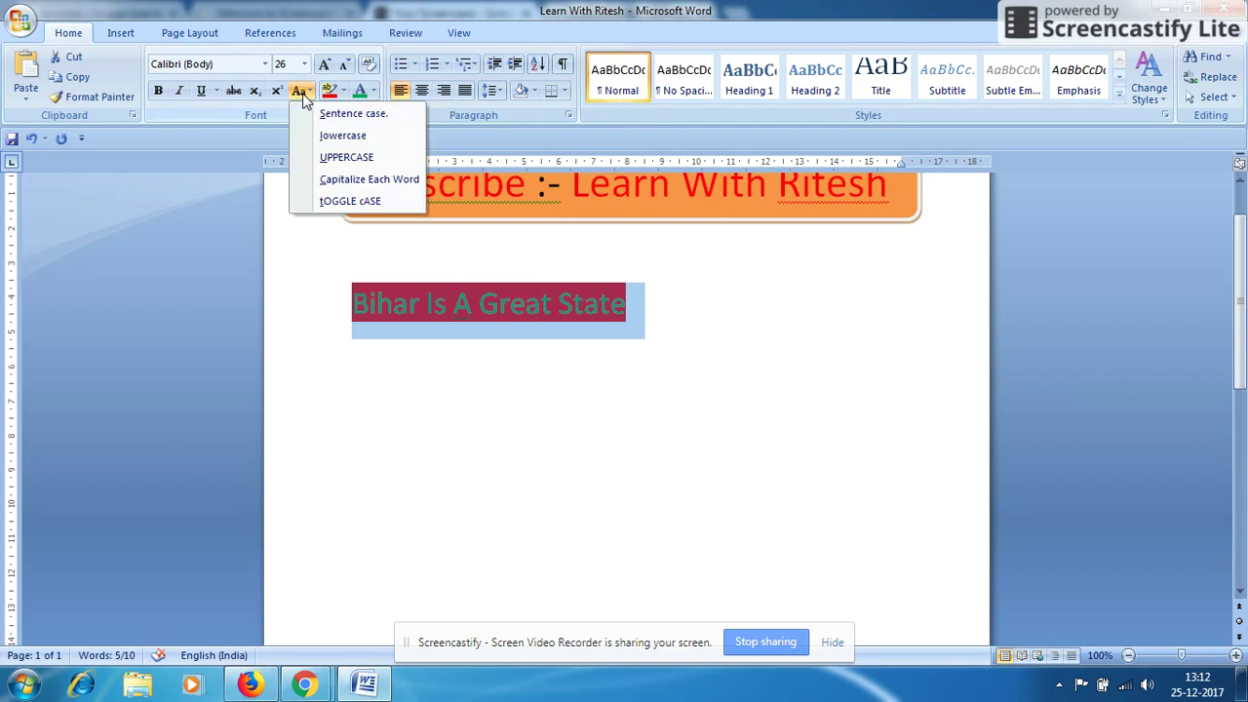
click(329, 205)
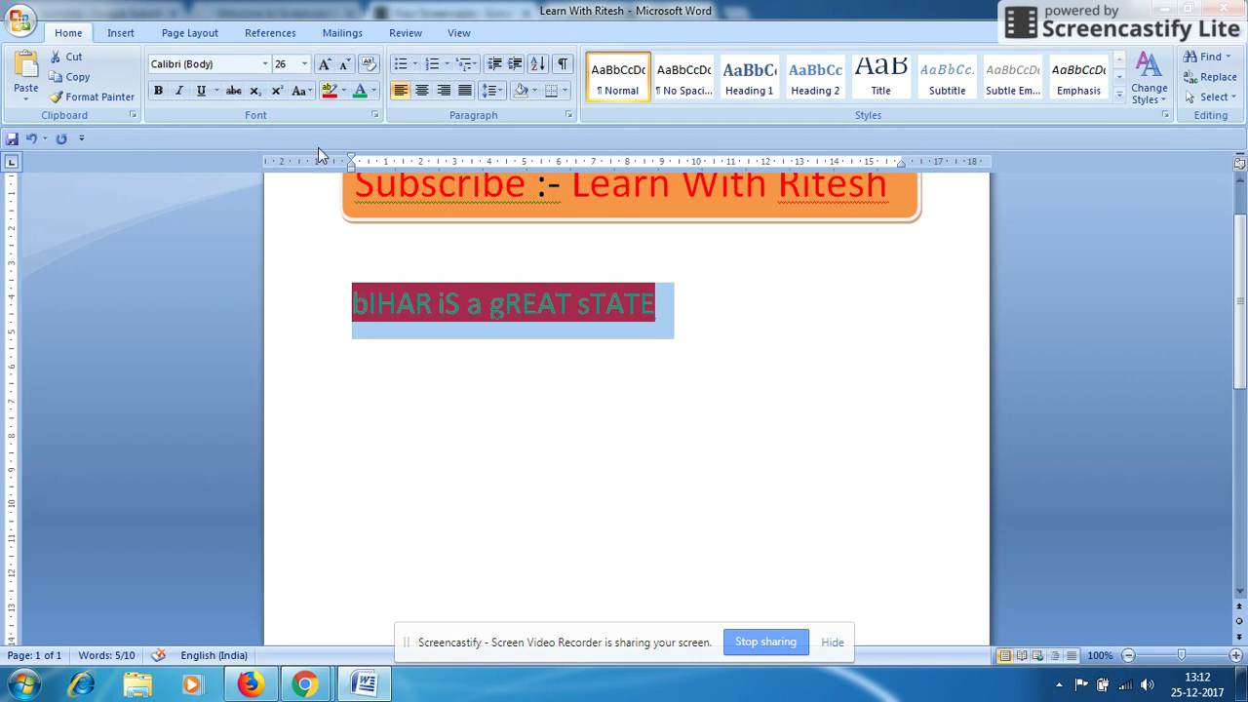
click(301, 91)
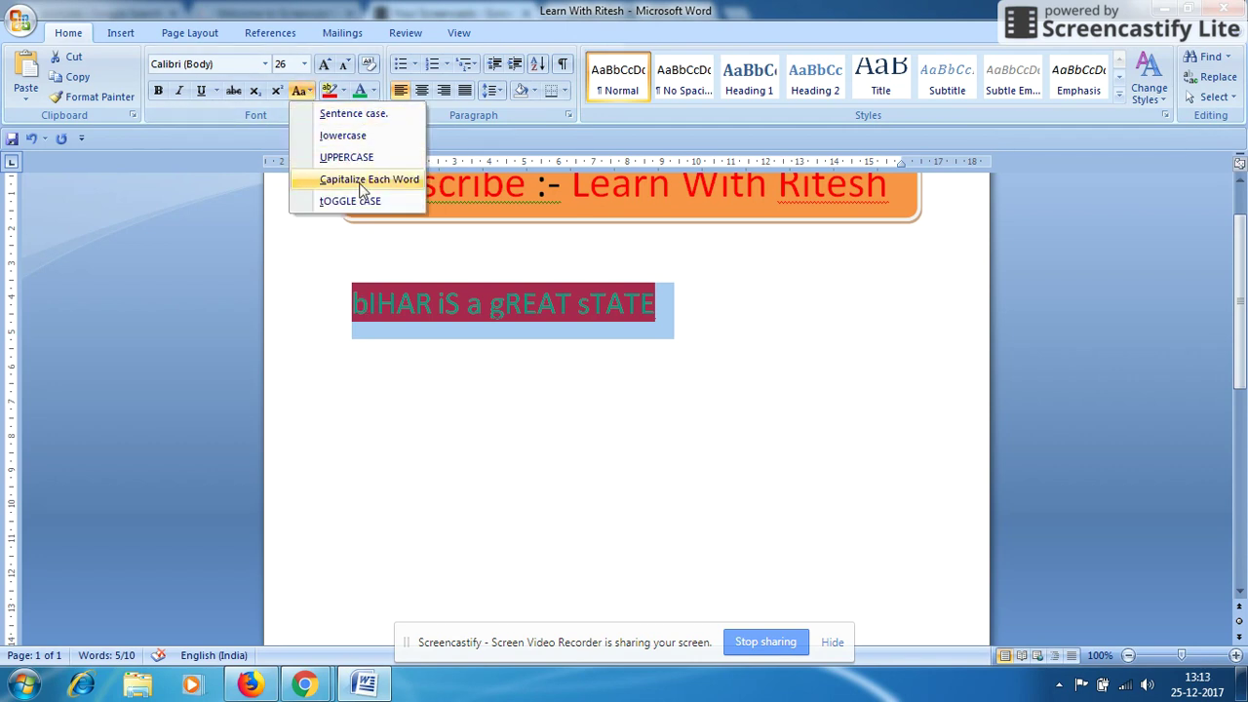
click(352, 156)
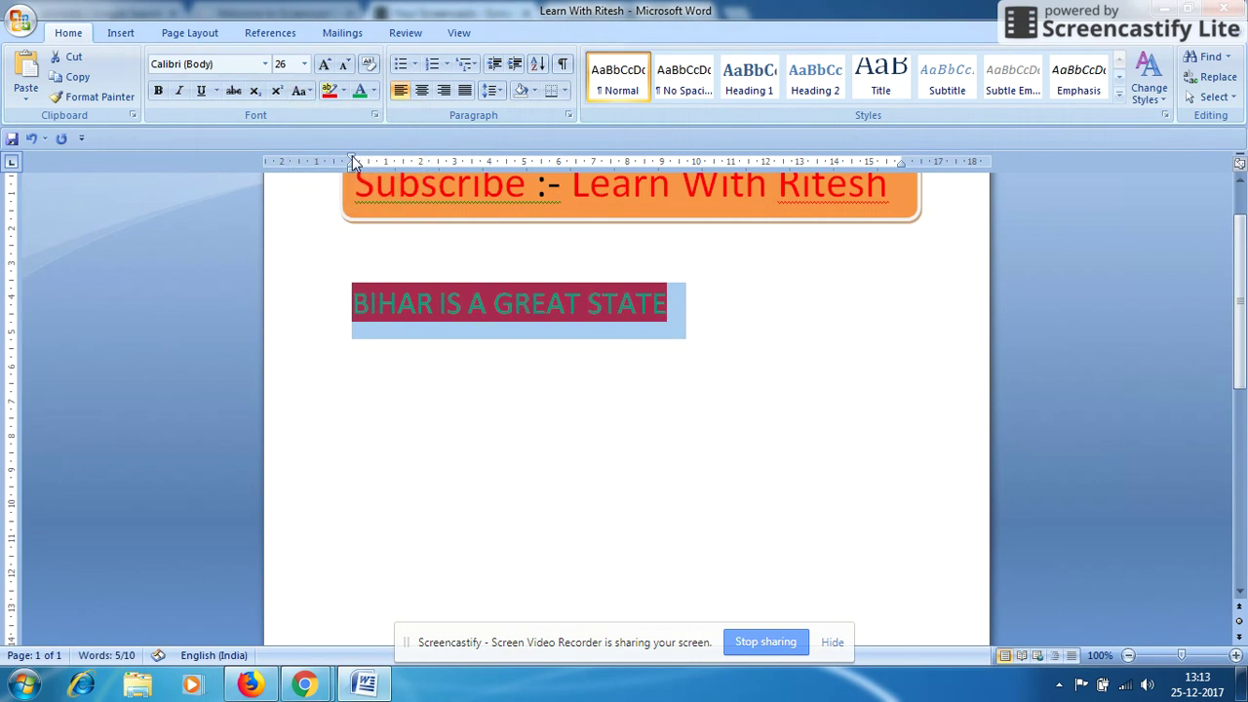
- Strike through the heading and type an X two lines below it
click(235, 95)
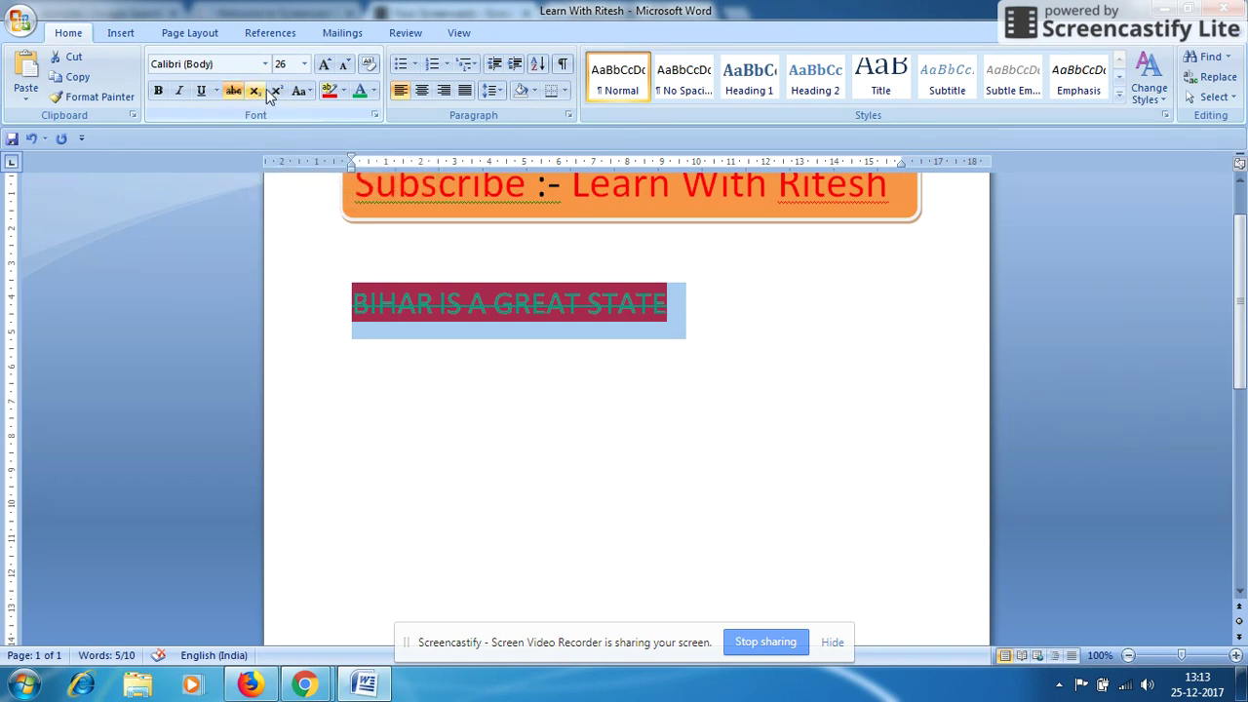
click(721, 313)
key(Return)
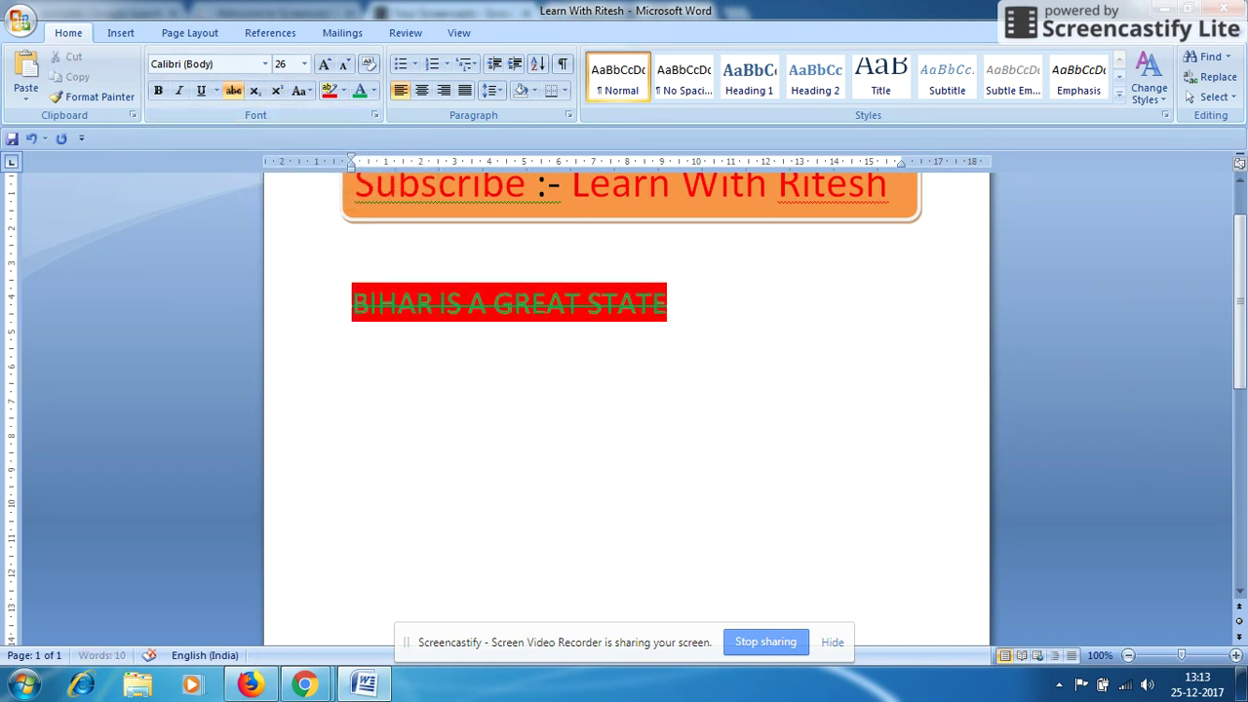
key(Return)
text(X)
- Remove the strikethrough from the X and type X² and X₂ using superscript and subscript
click(310, 416)
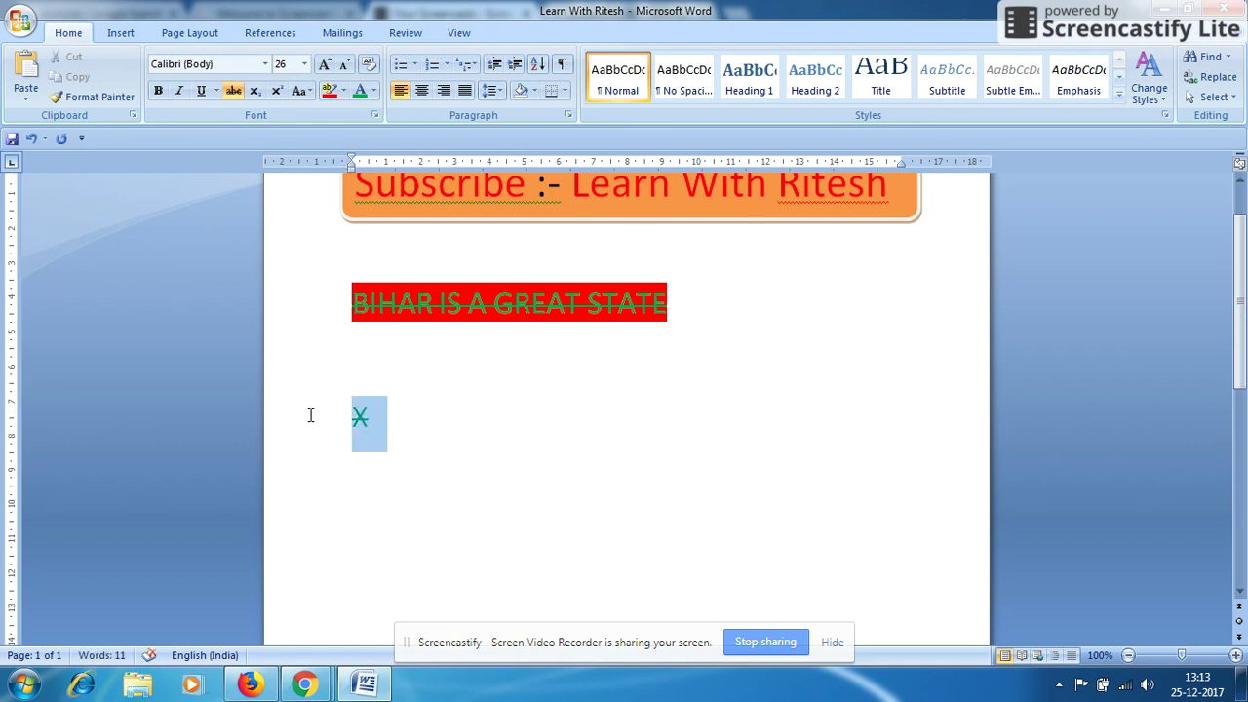
click(233, 92)
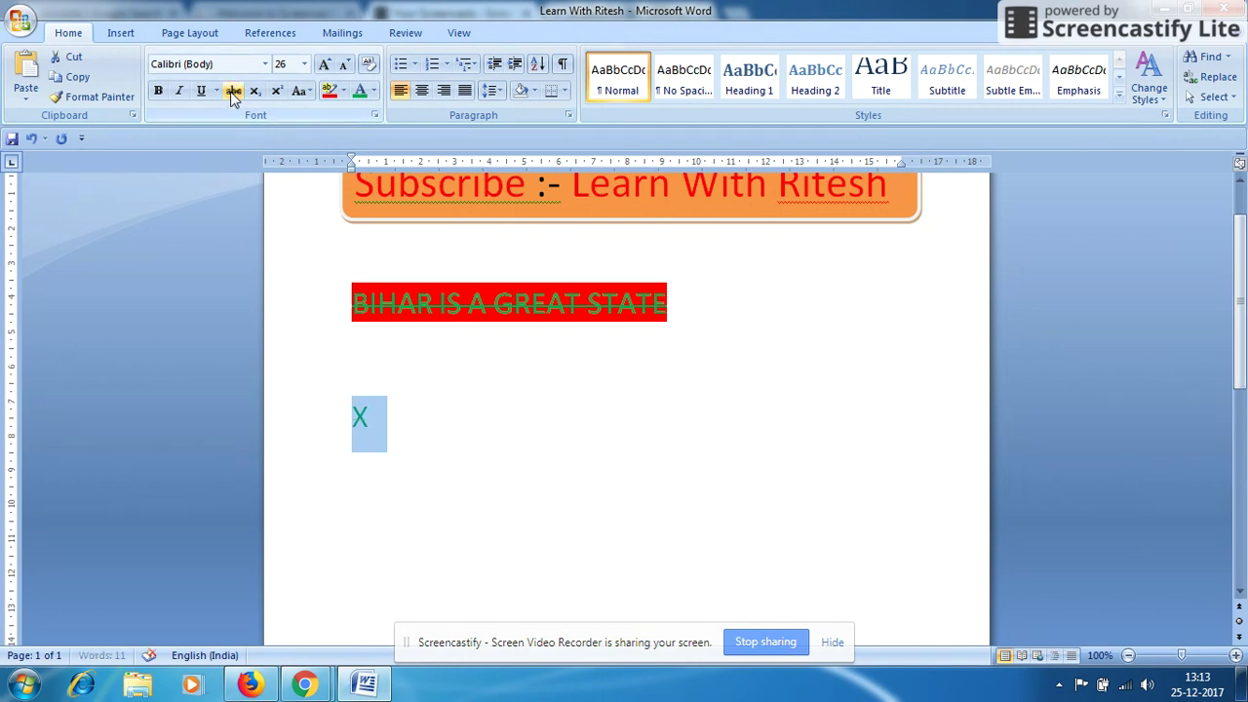
click(385, 421)
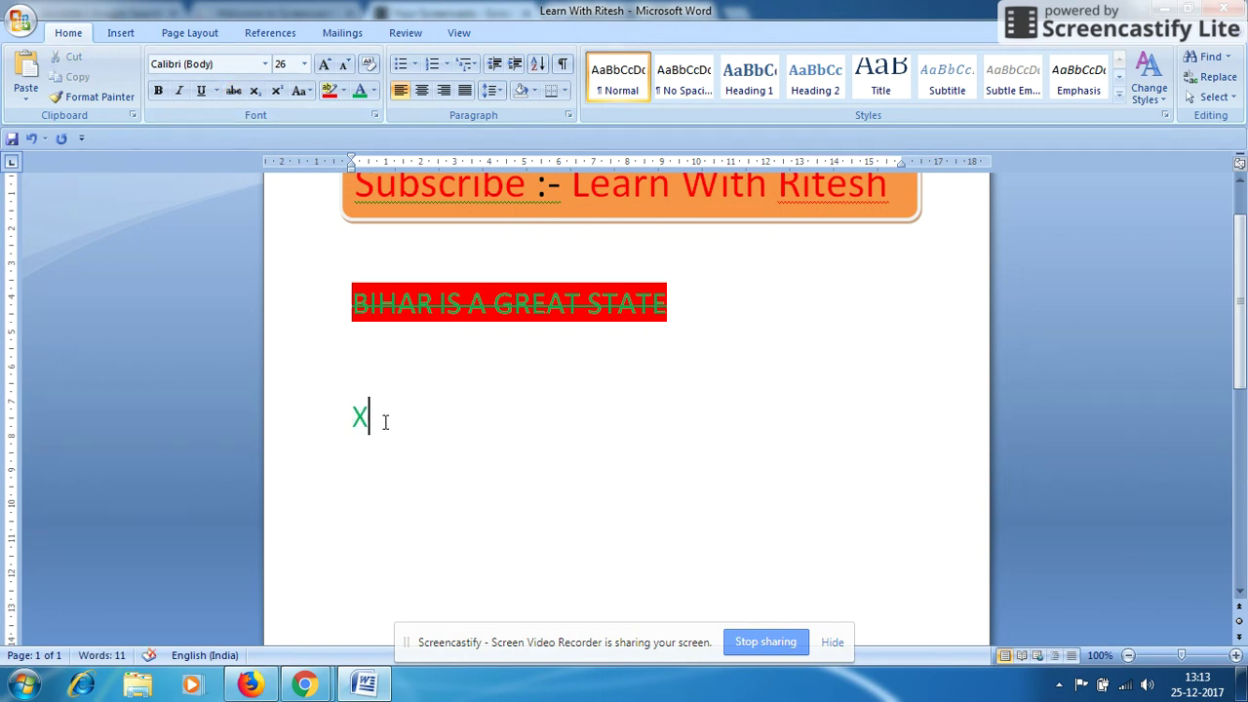
click(278, 92)
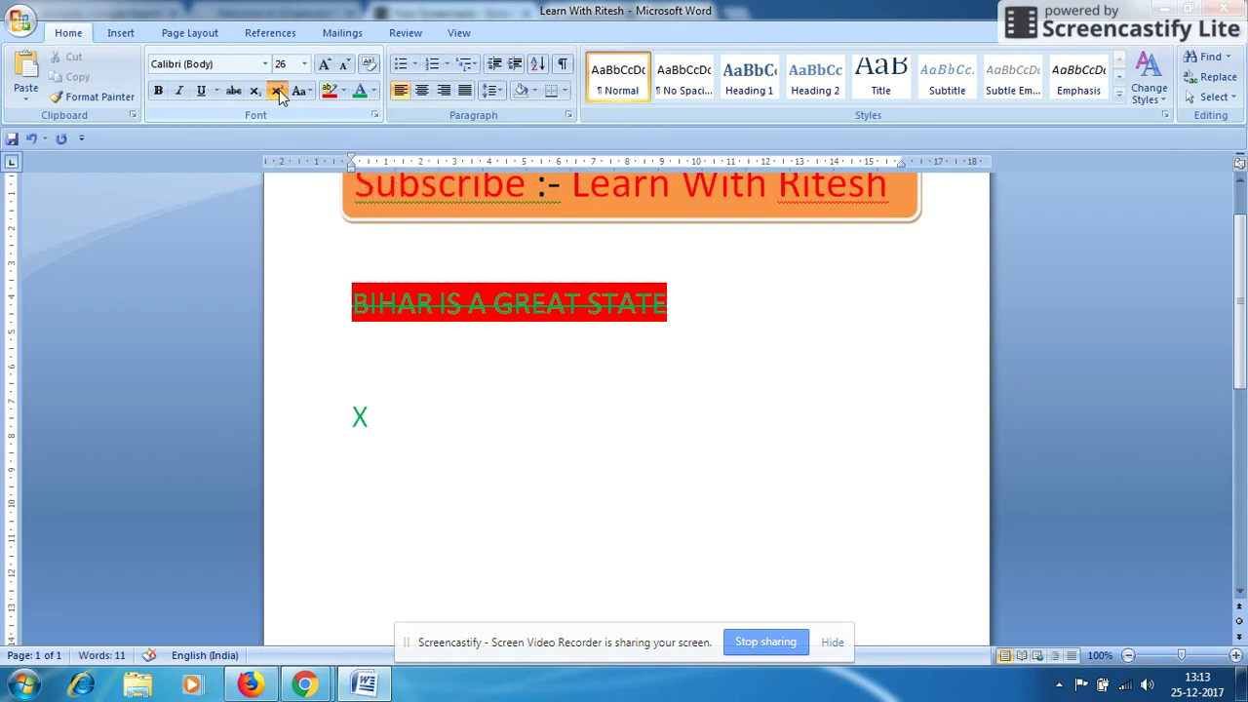
text(2)
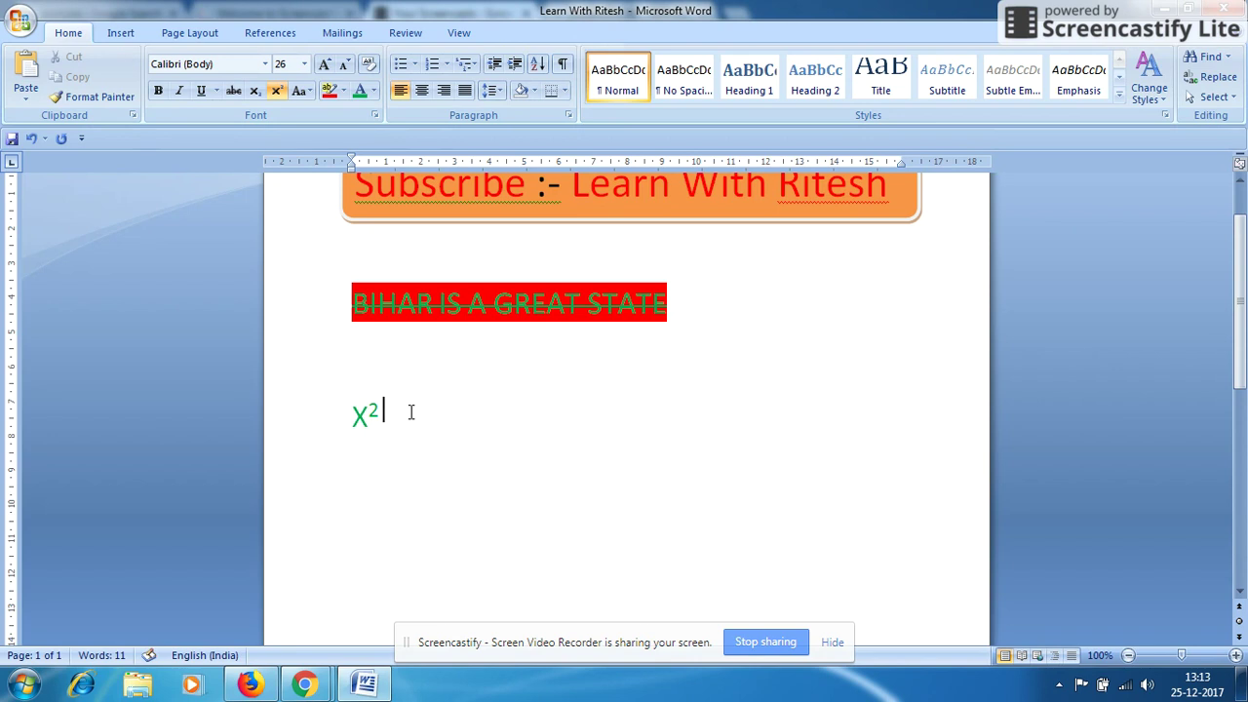
click(277, 90)
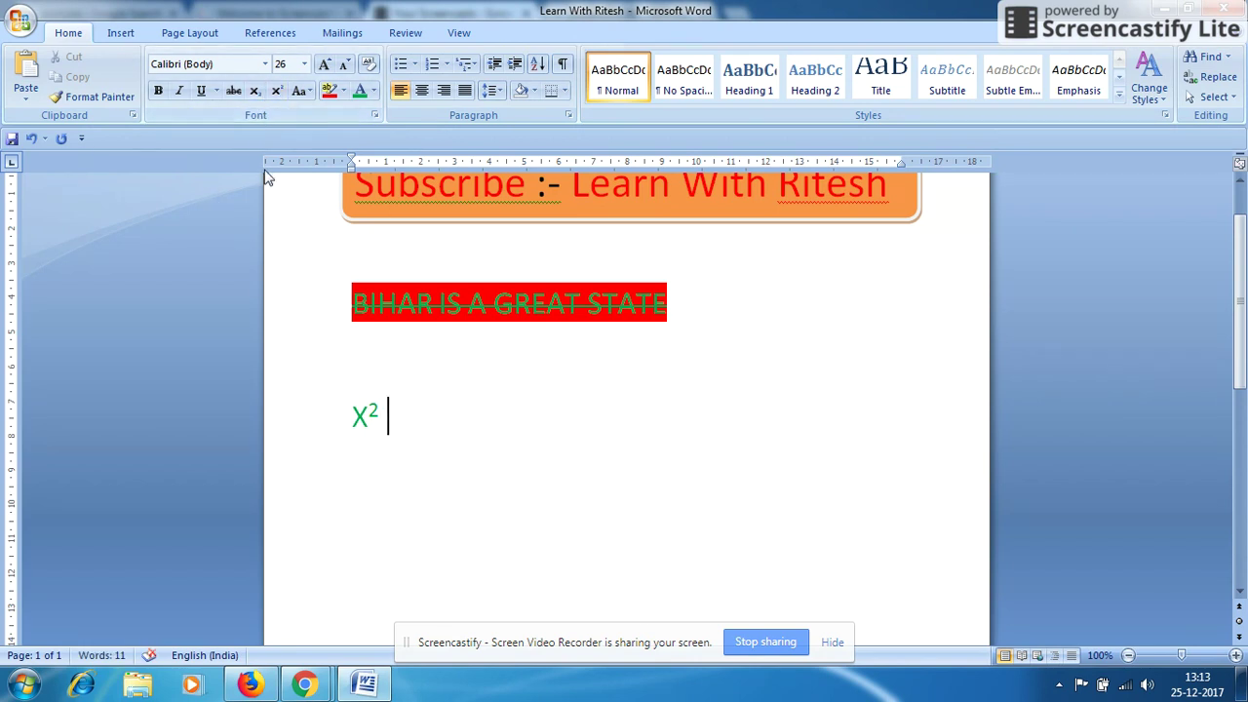
text(X)
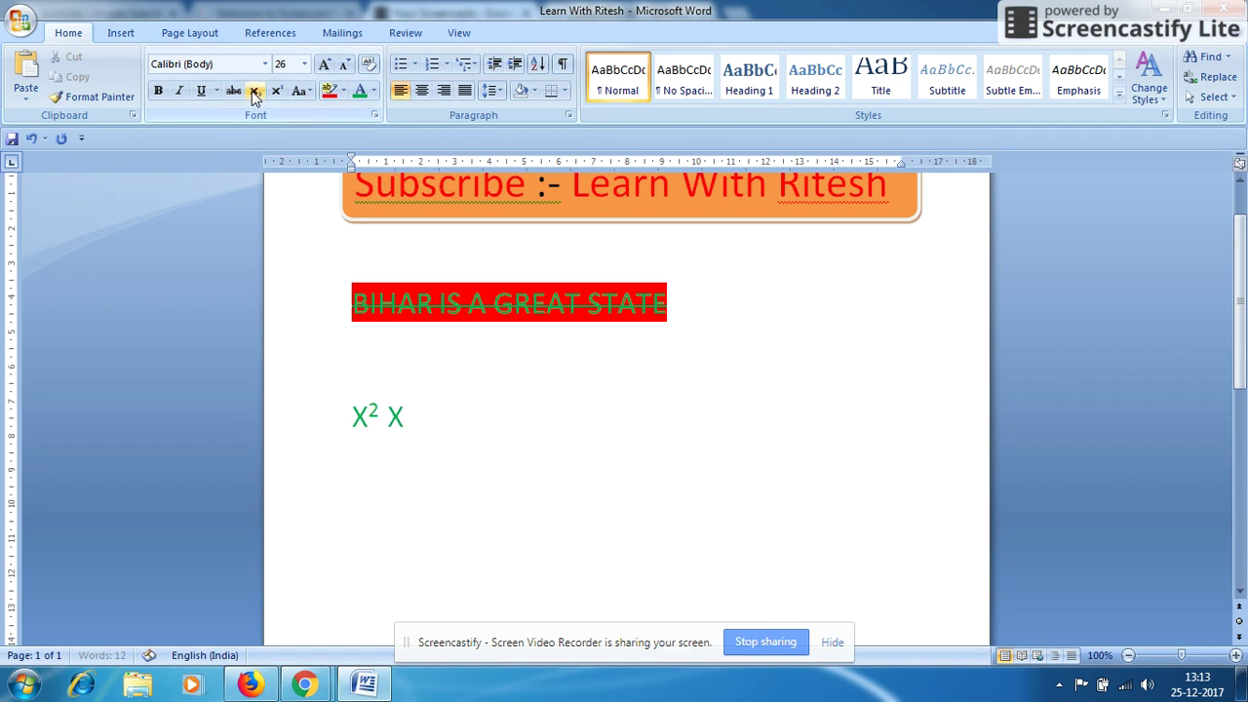
click(254, 93)
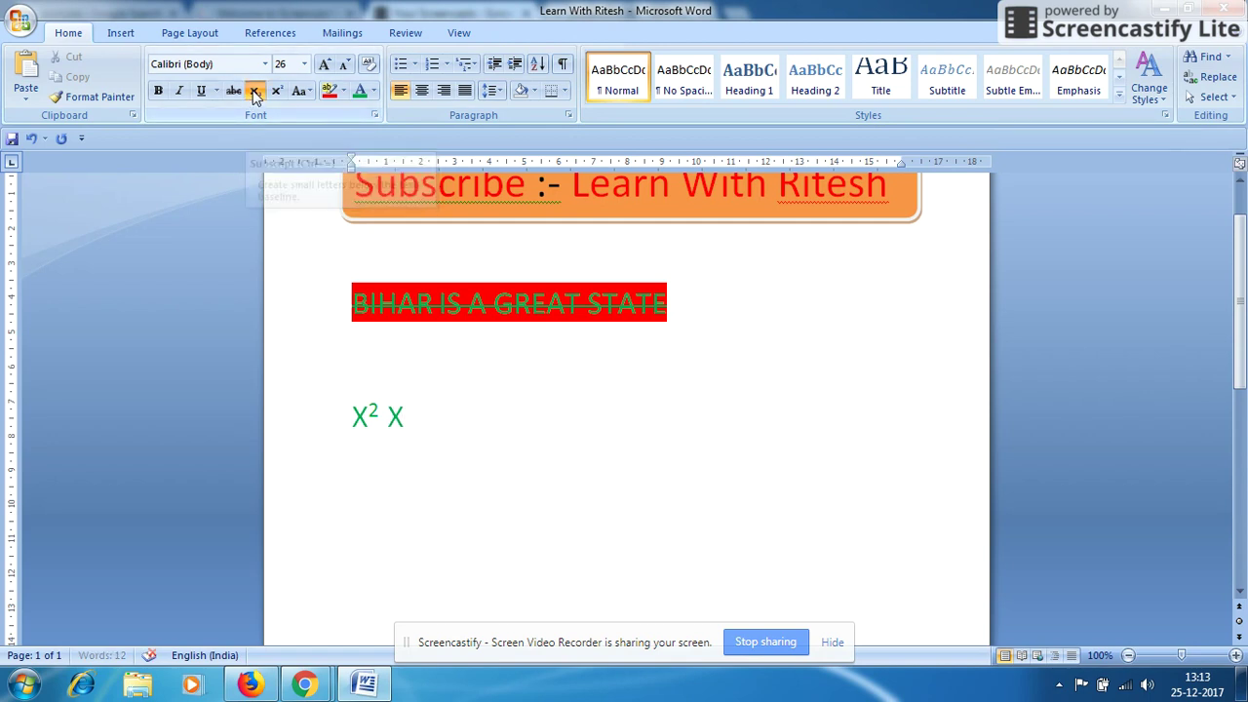
text(2)
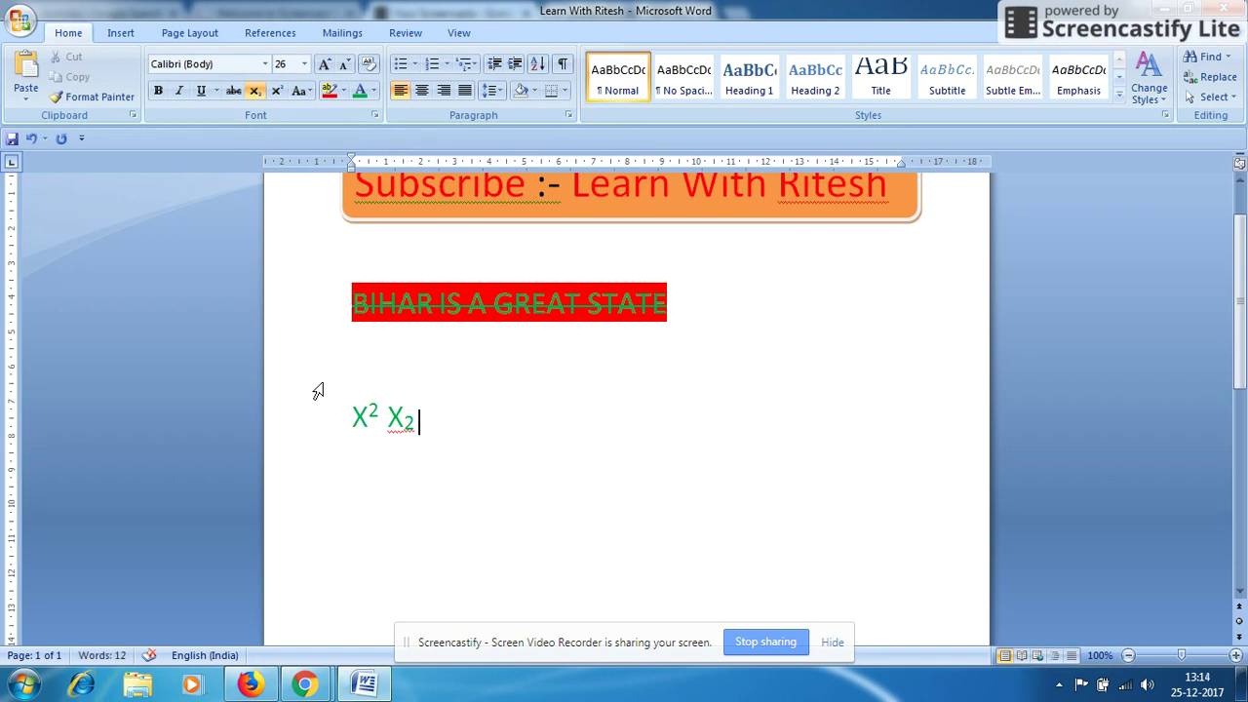
- Delete the X² X₂ line and select the BIHAR IS A GREAT STATE heading
click(315, 413)
key(Delete)
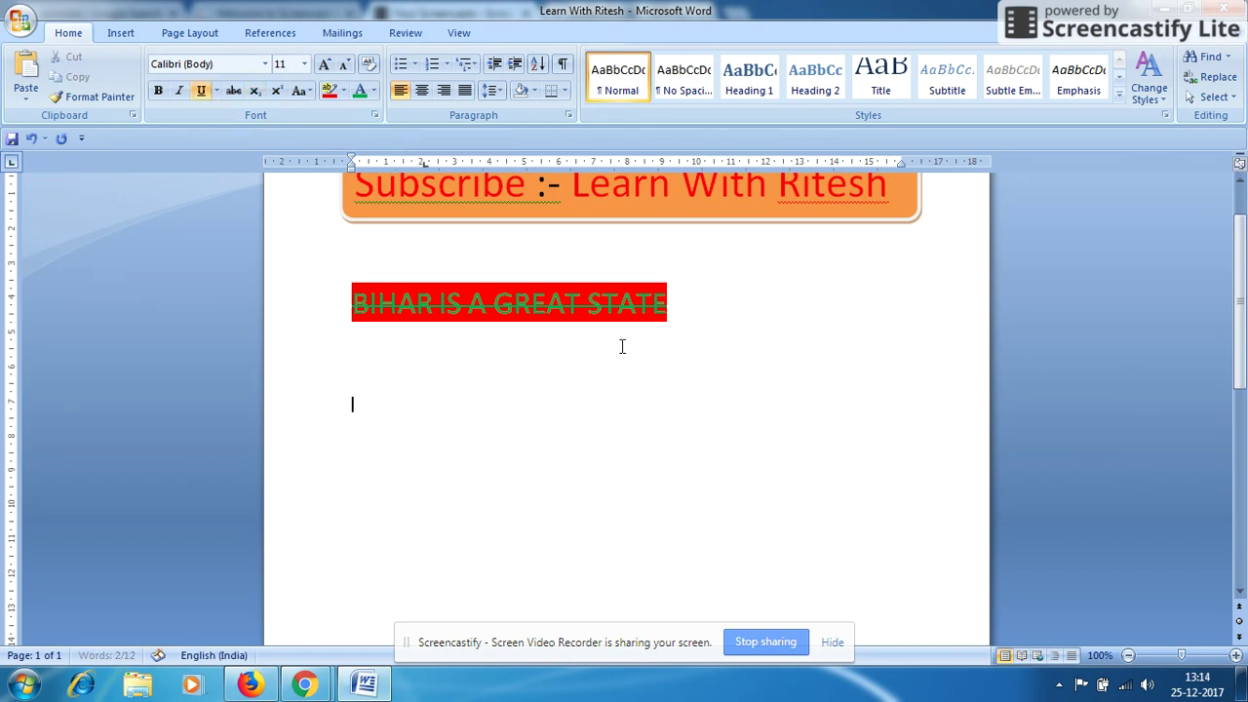
mouse_move(710, 296)
mouse_down()
mouse_move(255, 343)
mouse_move(267, 302)
mouse_up()
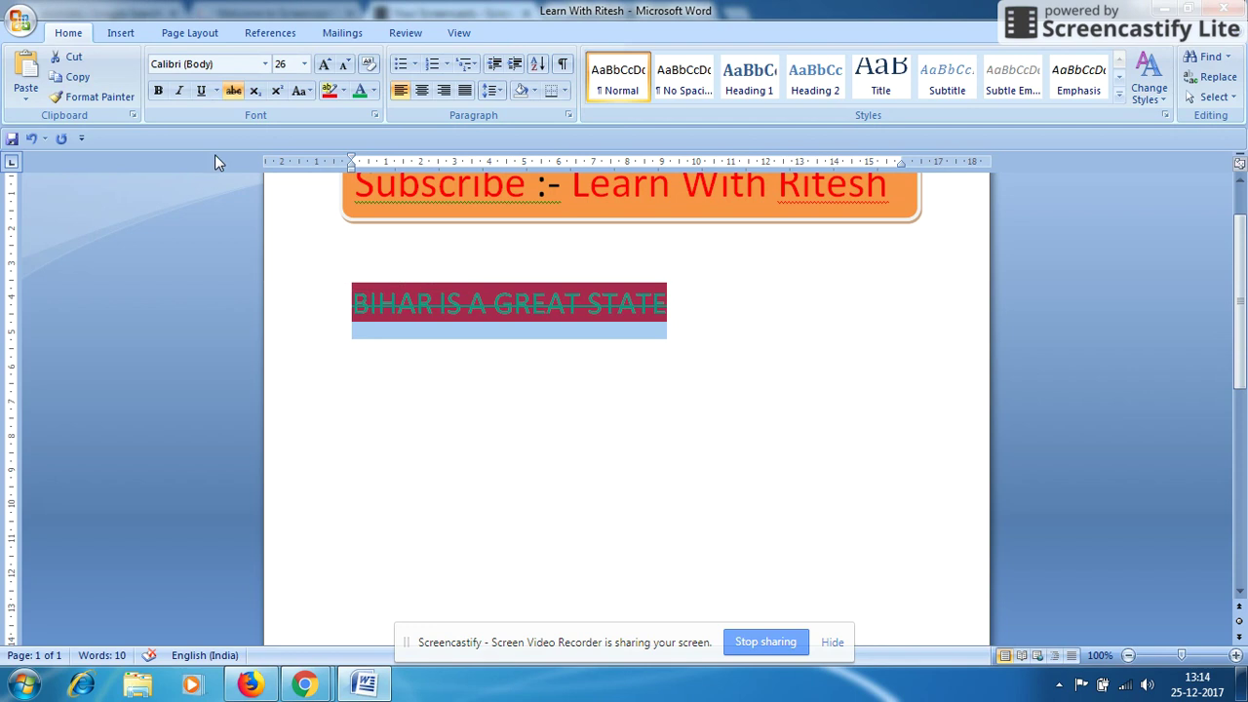
- Remove the strikethrough from the BIHAR IS A GREAT STATE heading
click(232, 92)
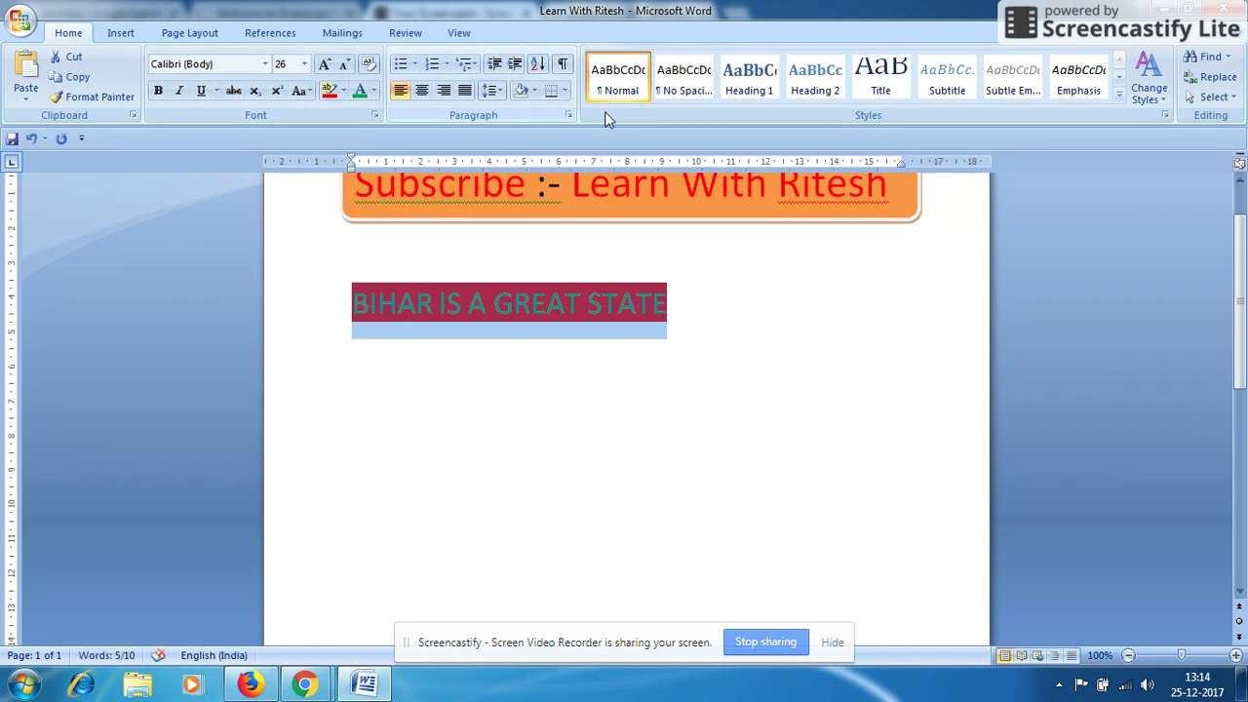
click(529, 356)
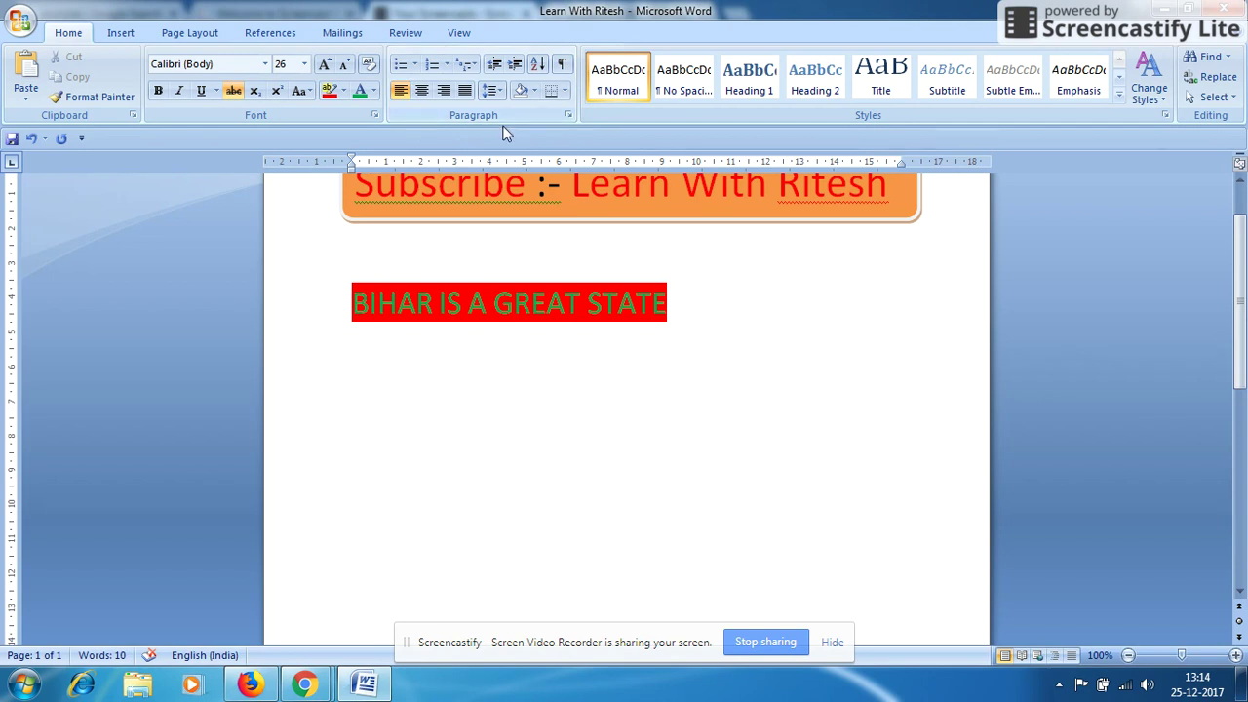
click(422, 91)
- Try centre and right alignment on the heading, finishing with it justified
double_click(615, 300)
click(310, 279)
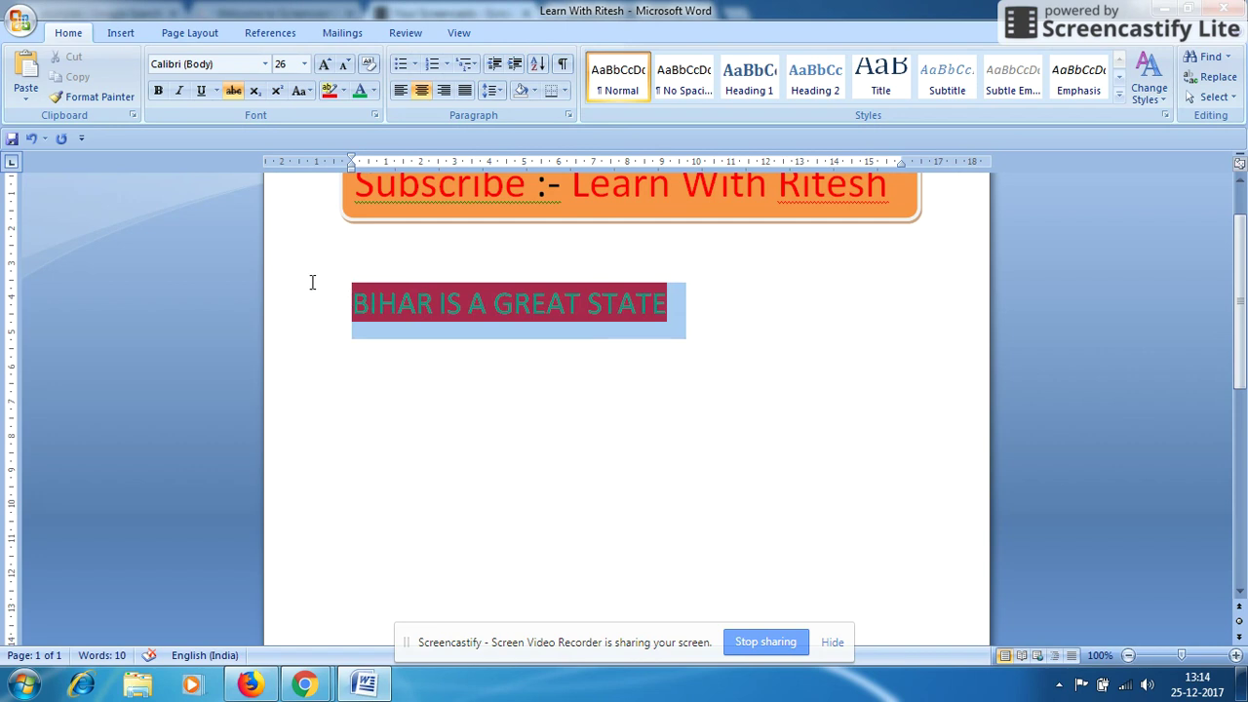
click(420, 92)
click(443, 90)
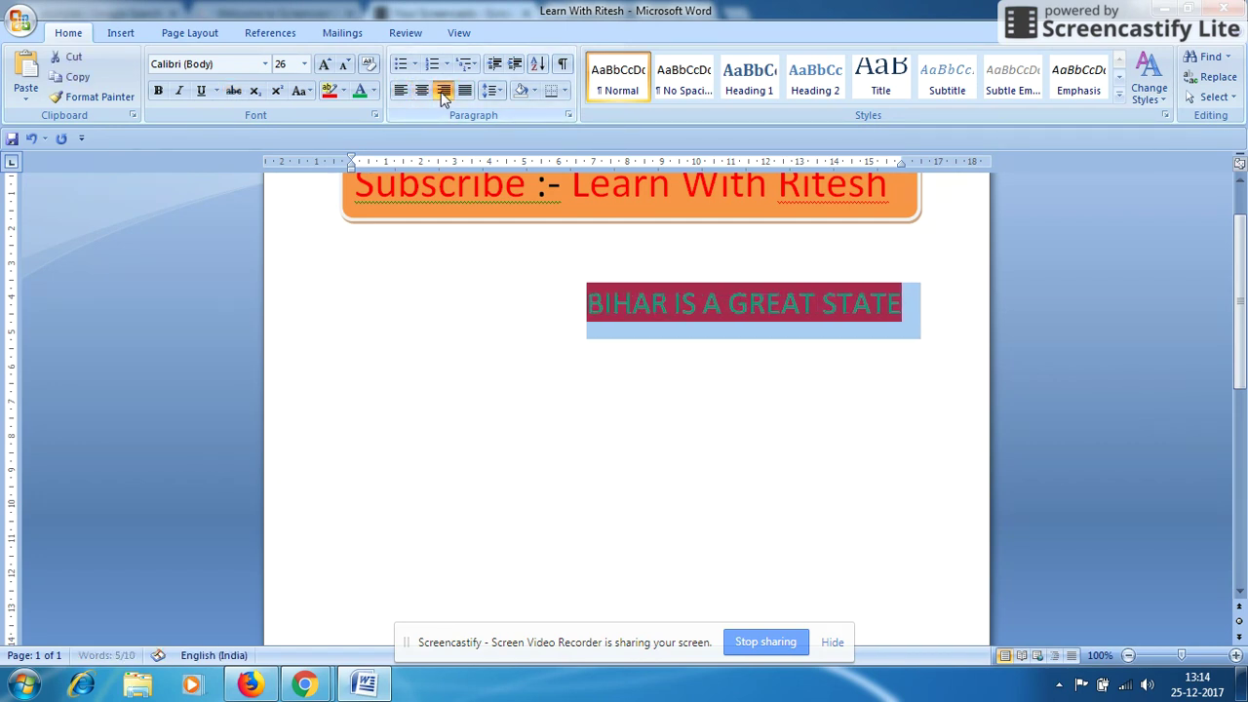
click(464, 91)
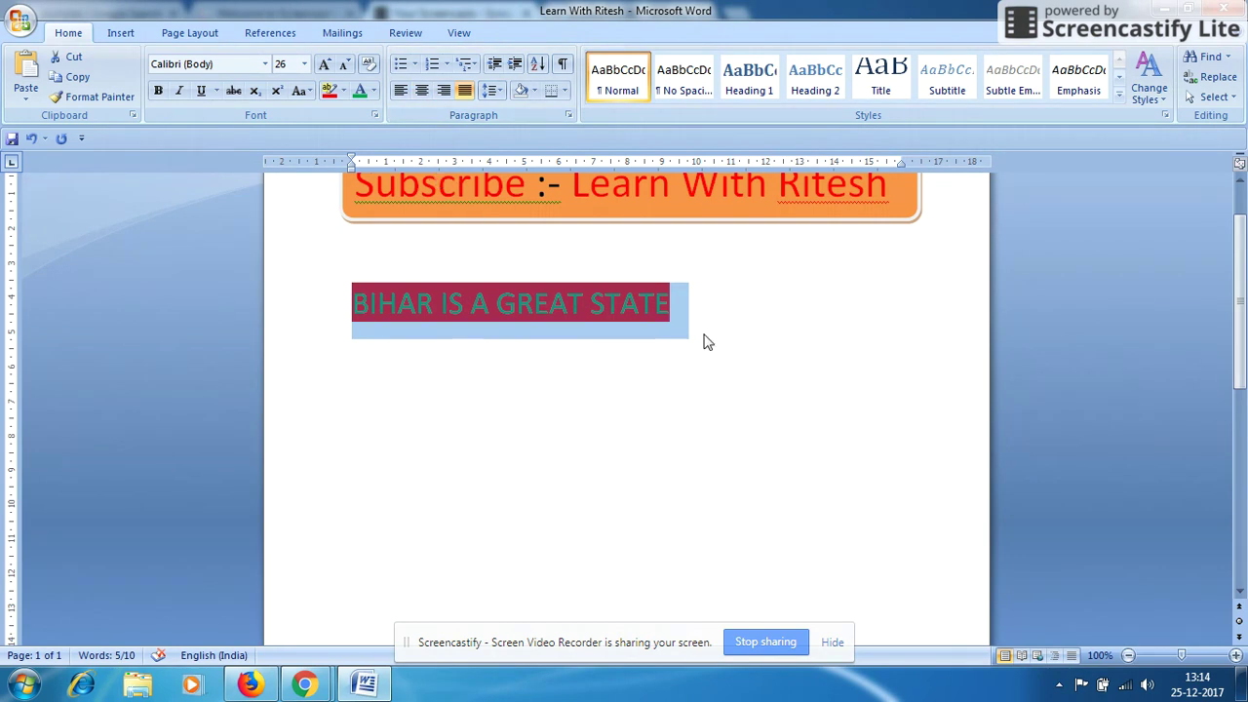
click(683, 310)
click(273, 334)
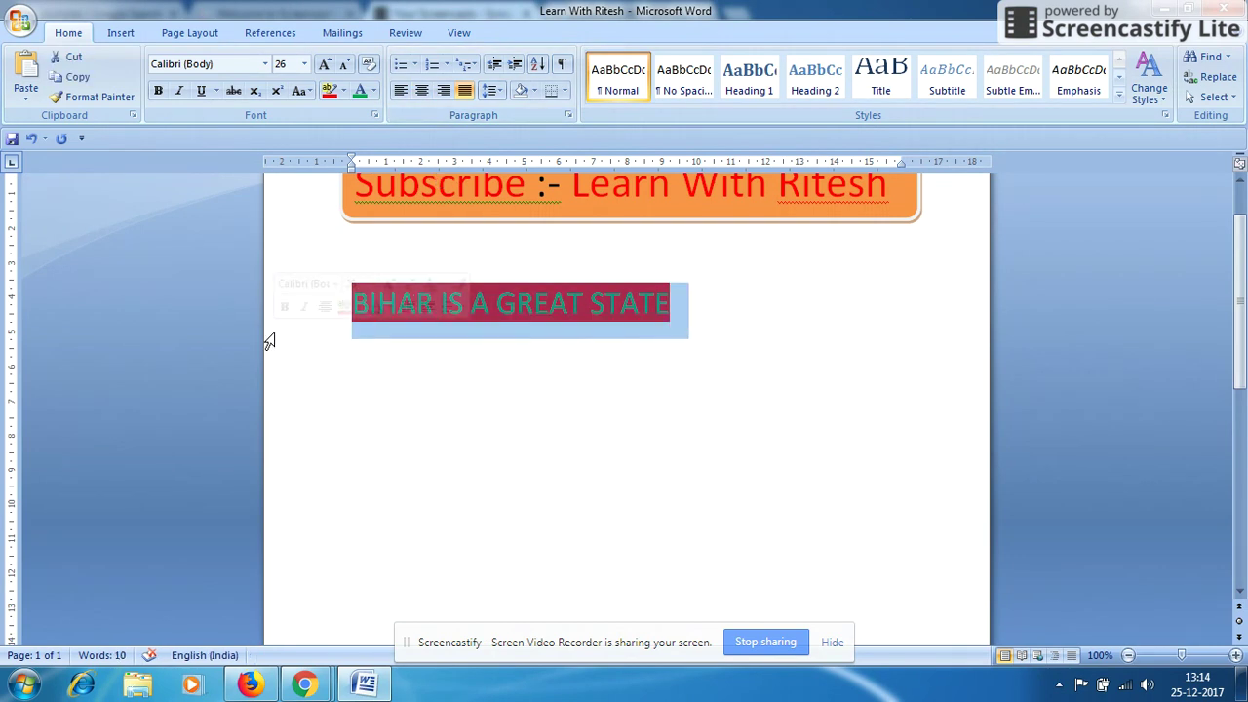
- Type the names RAM, MOHAN, RAJIV and RANJAN on separate lines
text(RAM)
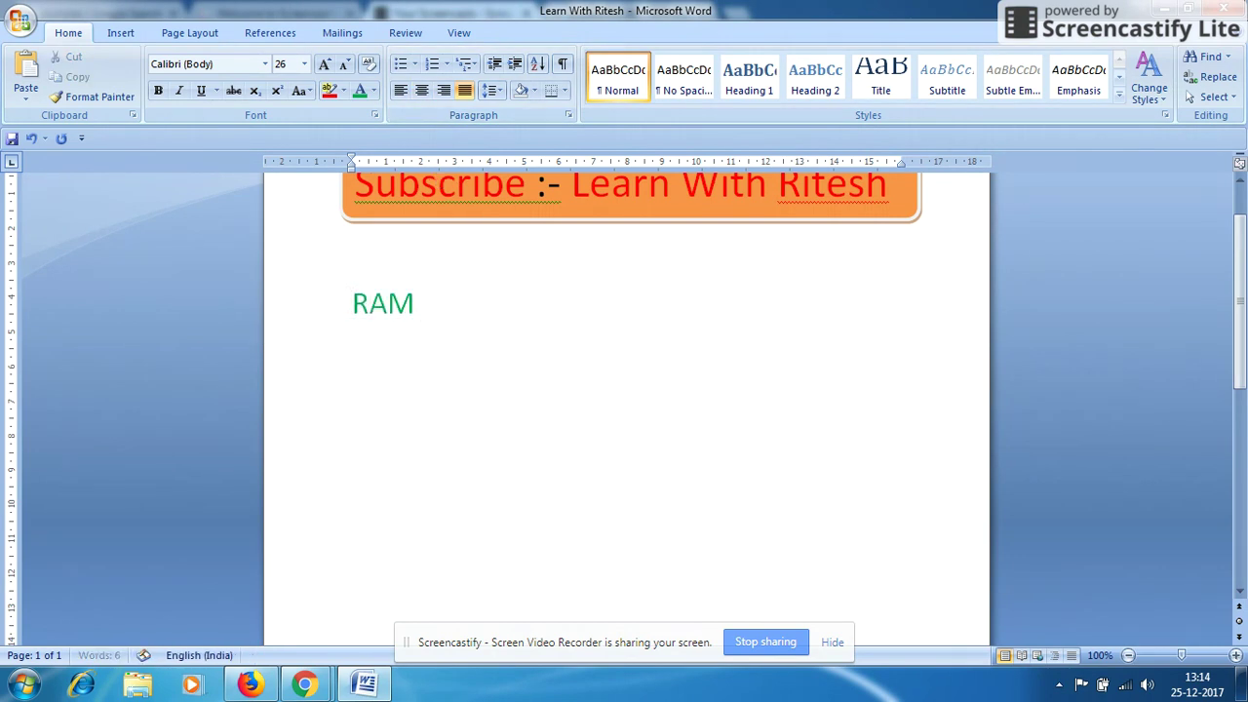
key(Return)
text(MOHA)
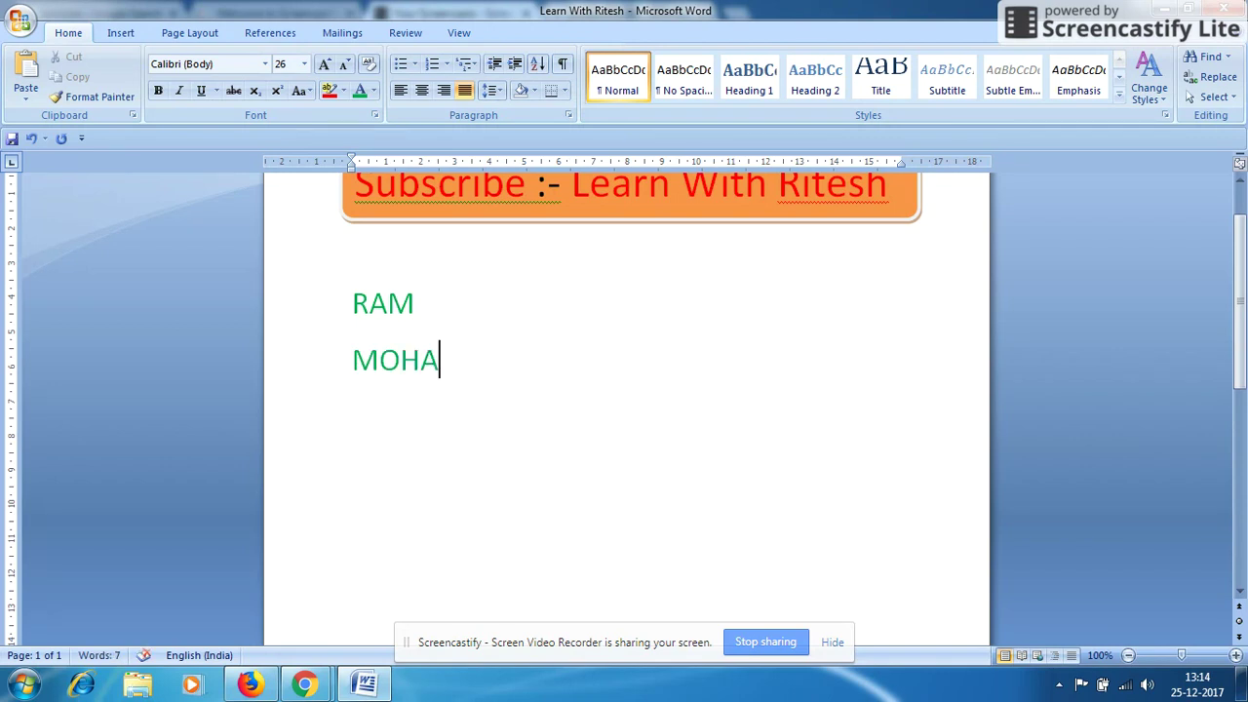
text(N)
key(Return)
text(RAJIV)
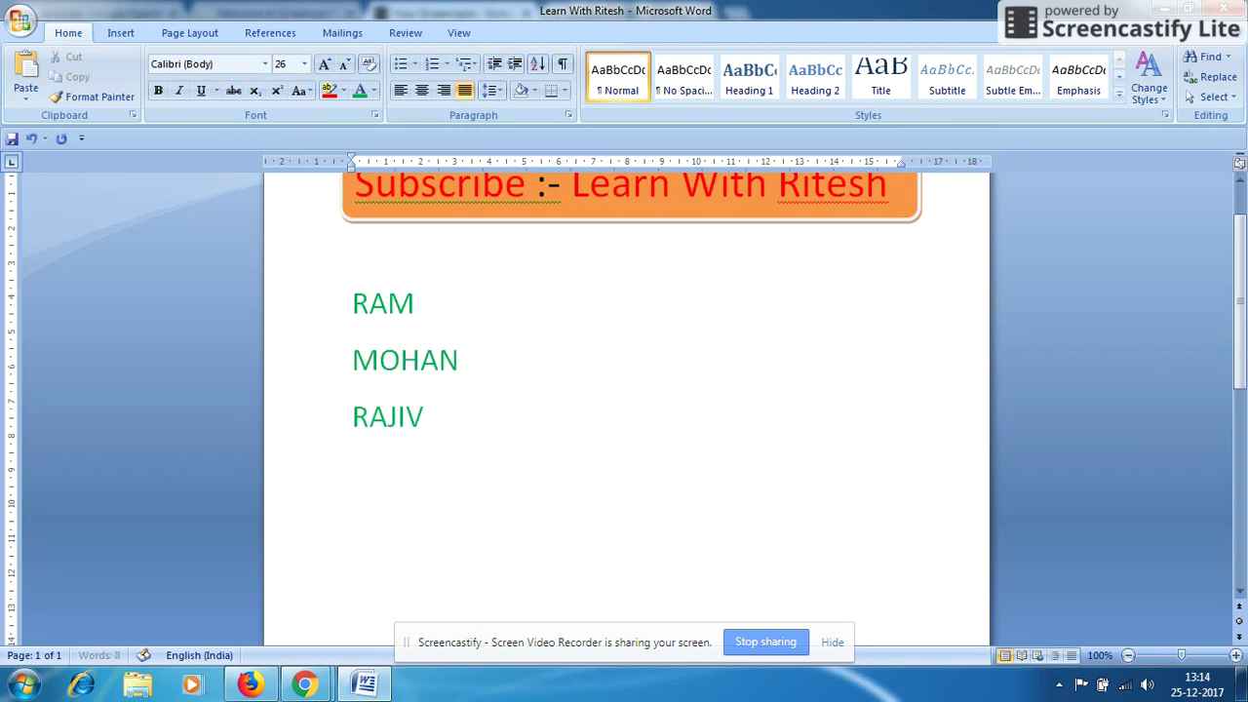
key(Return)
text(RAN)
text(JAN)
key(Return)
- Add a final line reading LEARN WITH RITESH, correcting the typos
text(LEA)
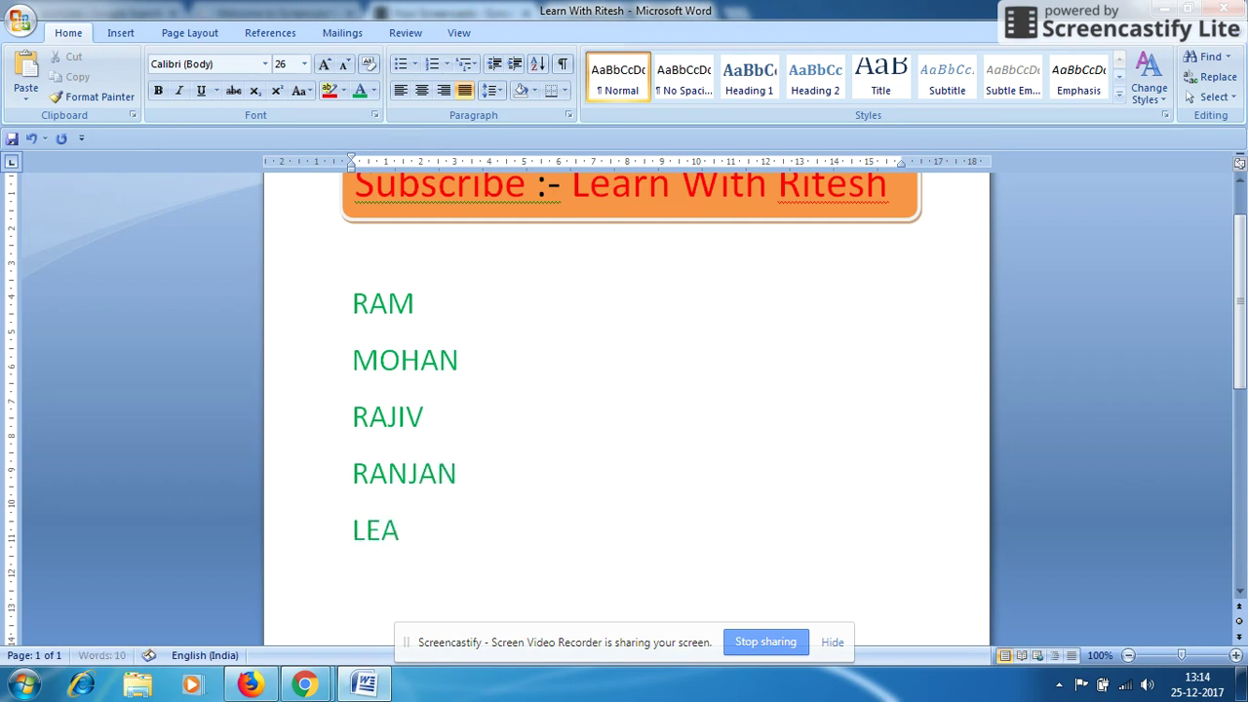
text(RN WIT)
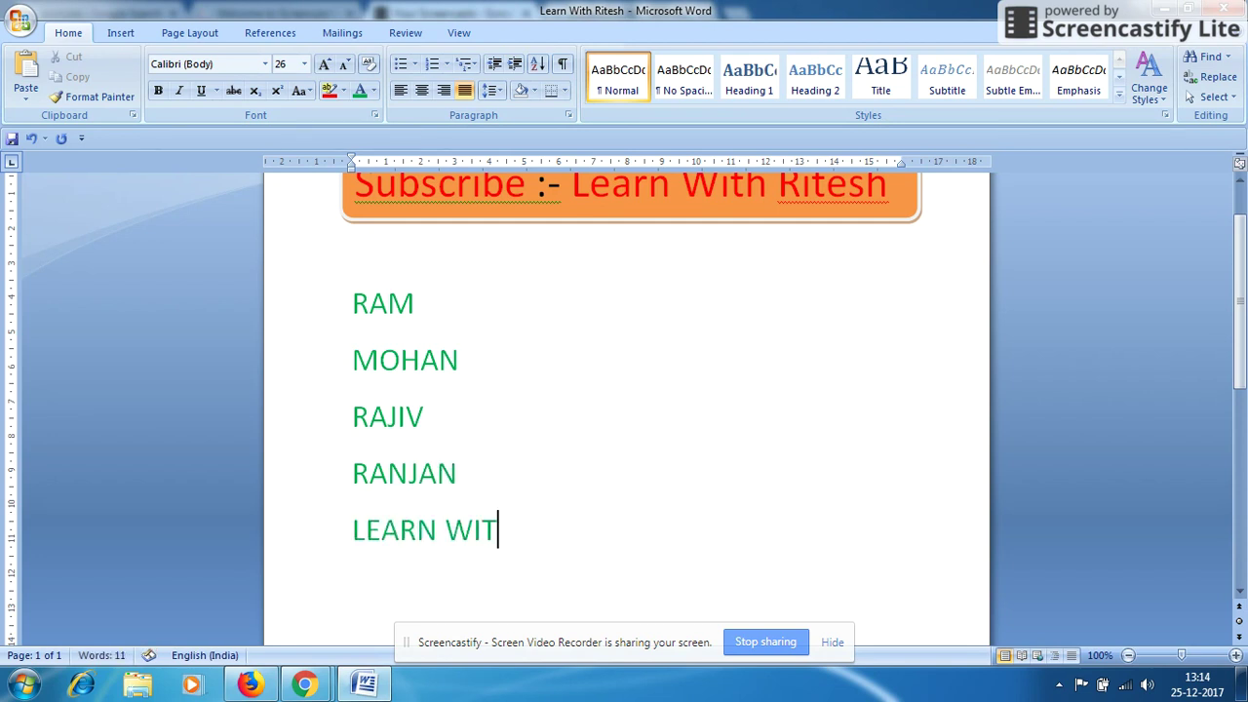
text(H)
key(BackSpace)
text(RI)
text(T)
key(BackSpace)
text(ITE)
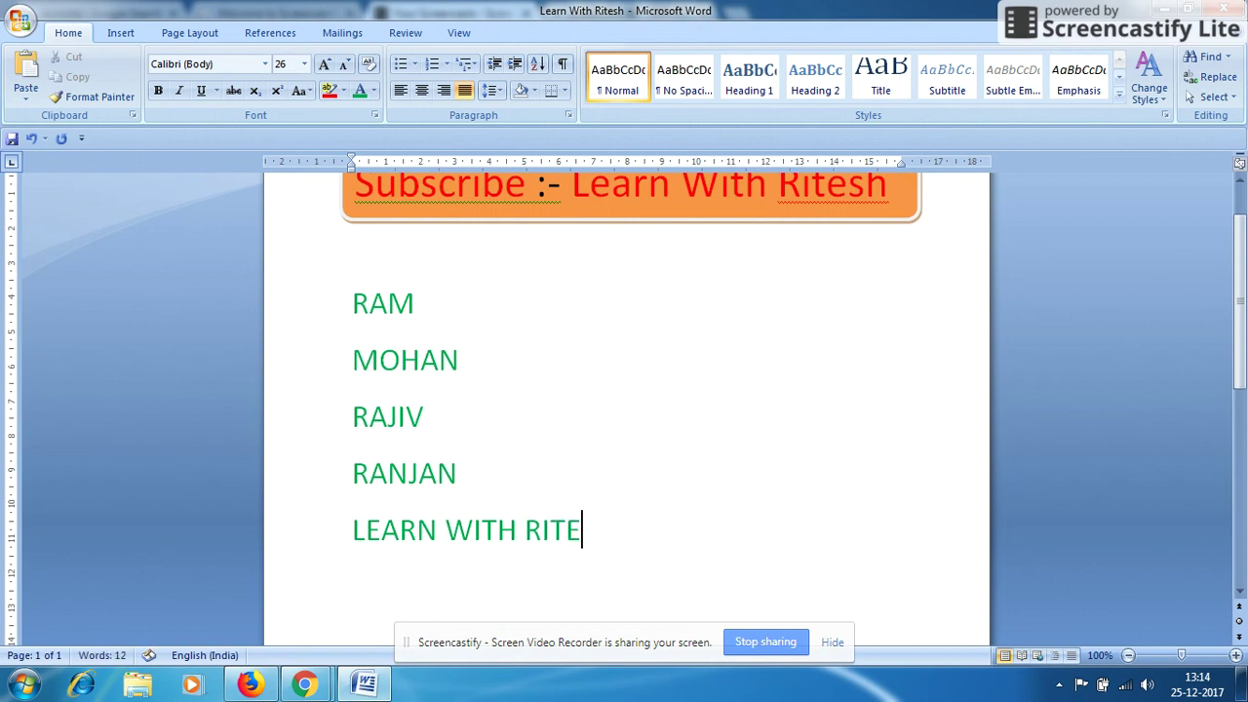
text(SH)
- Move LEARN WITH RITESH over RAM at the top, then select all four names
click(353, 530)
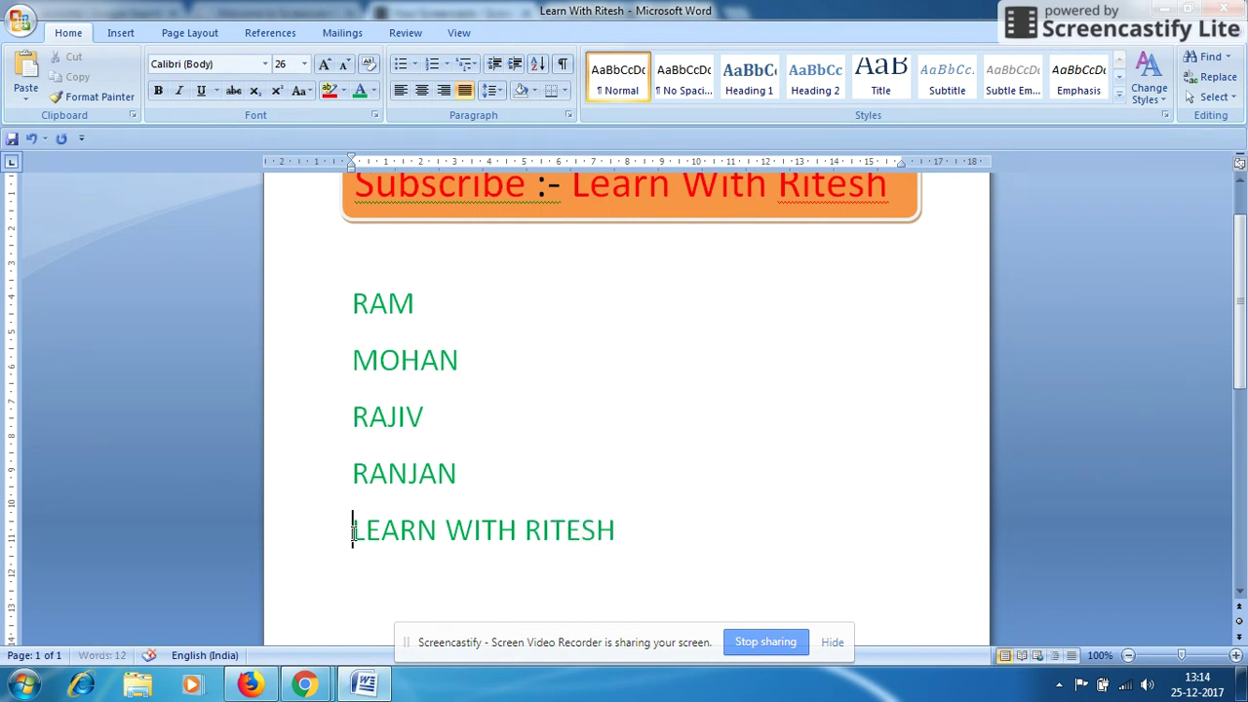
triple_click(649, 527)
key(ctrl+c)
key(Delete)
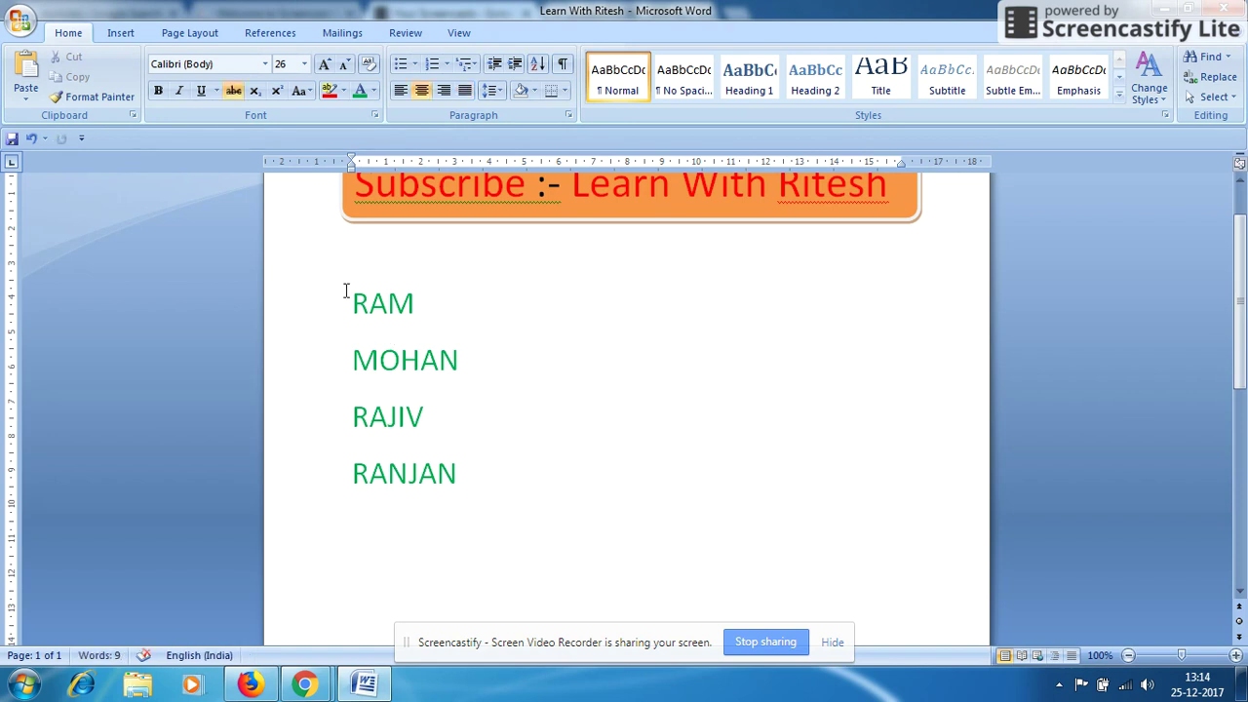
drag(345, 290, 459, 310)
key(ctrl+v)
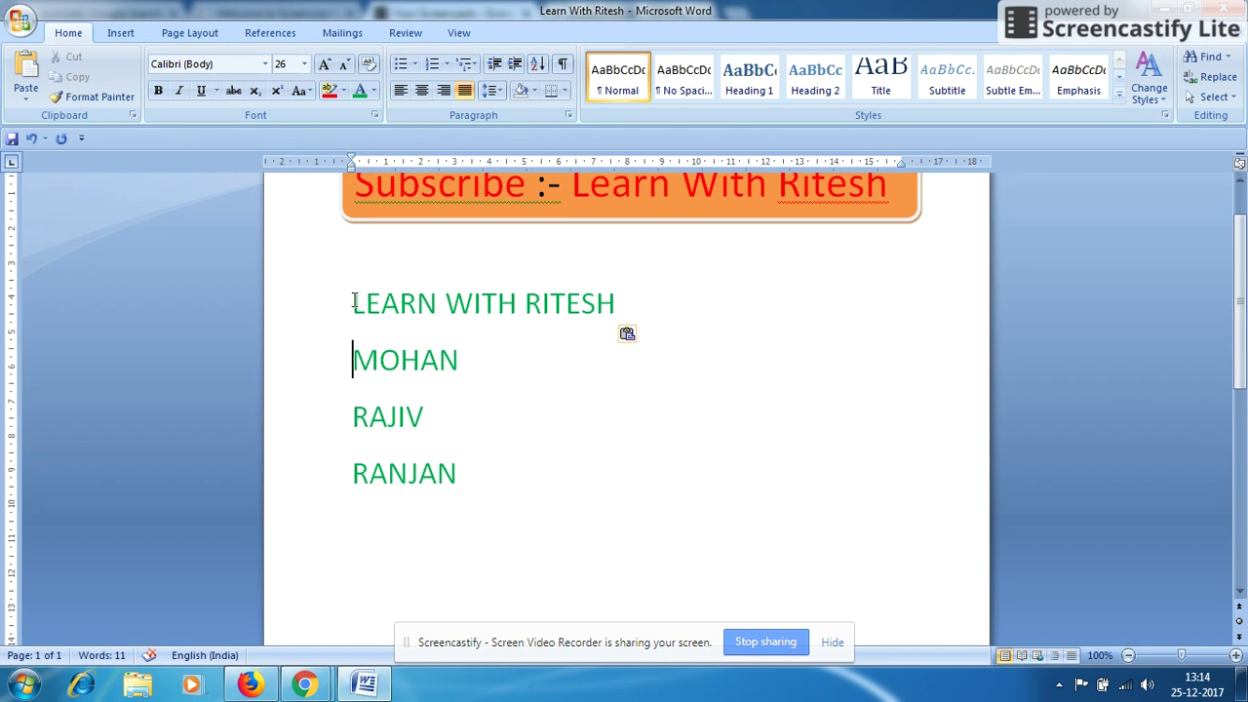
drag(356, 302, 594, 477)
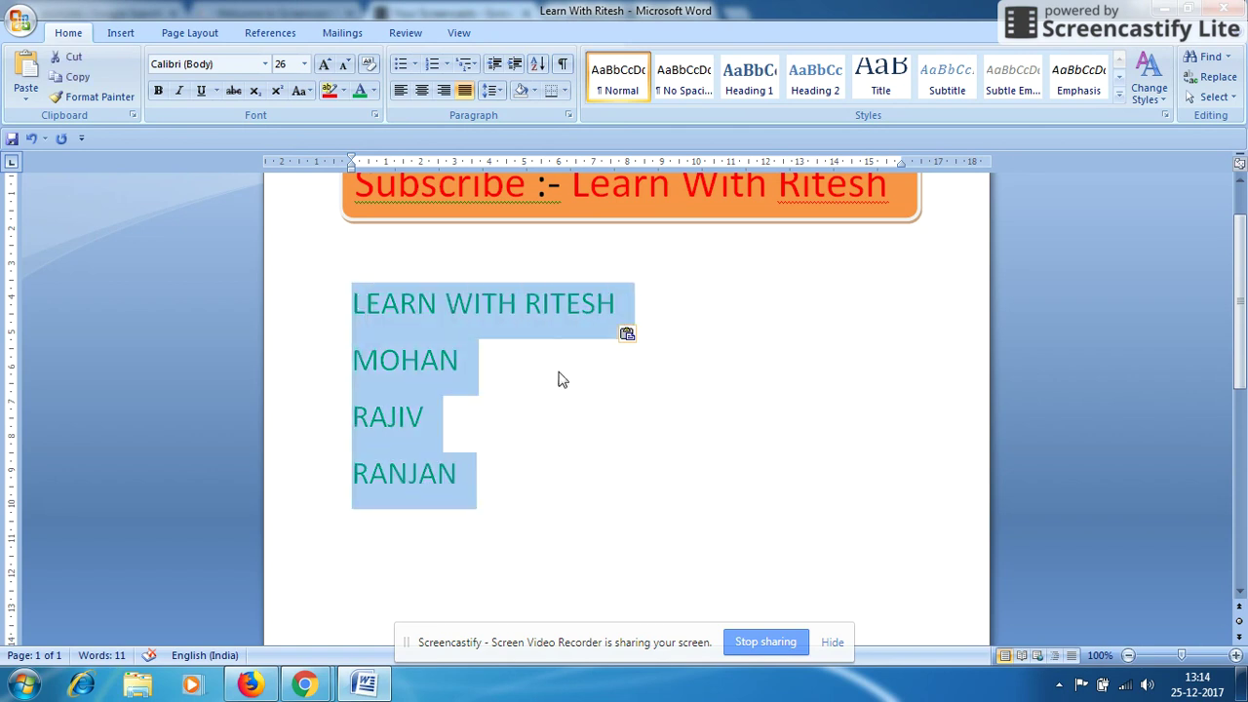
- Give the names arrow bullets, then switch to a) b) c) lettered numbering
click(415, 65)
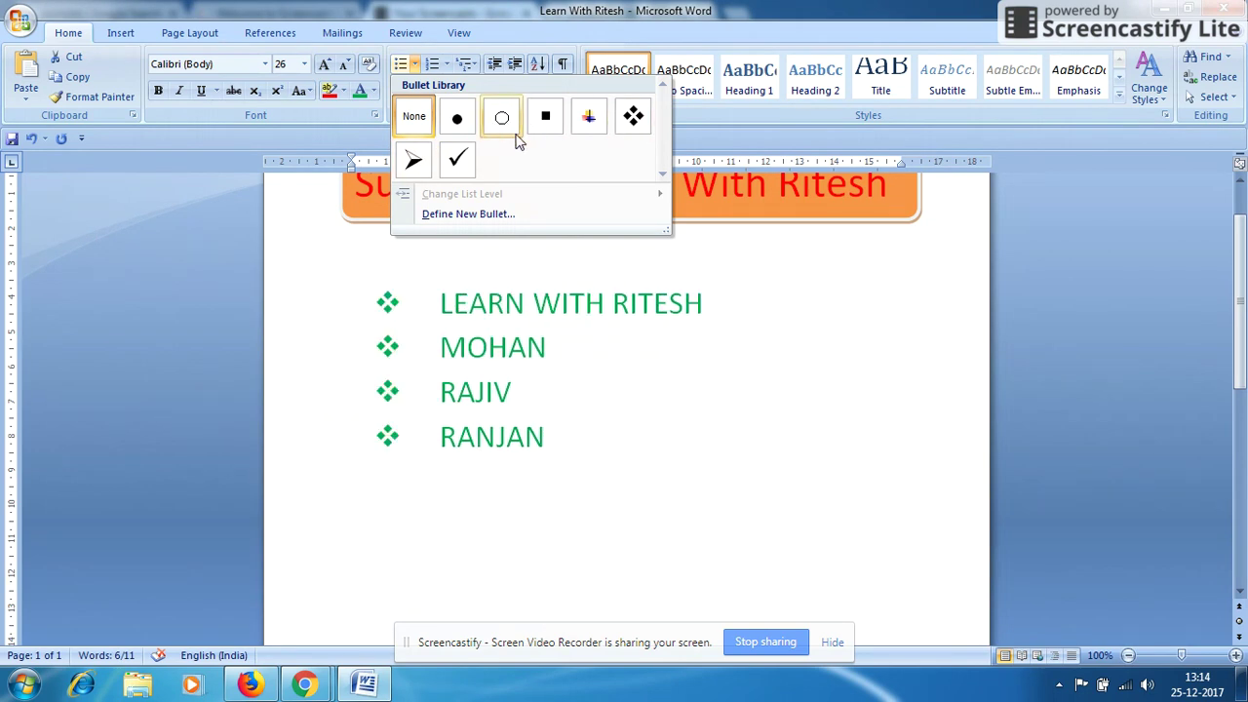
click(413, 159)
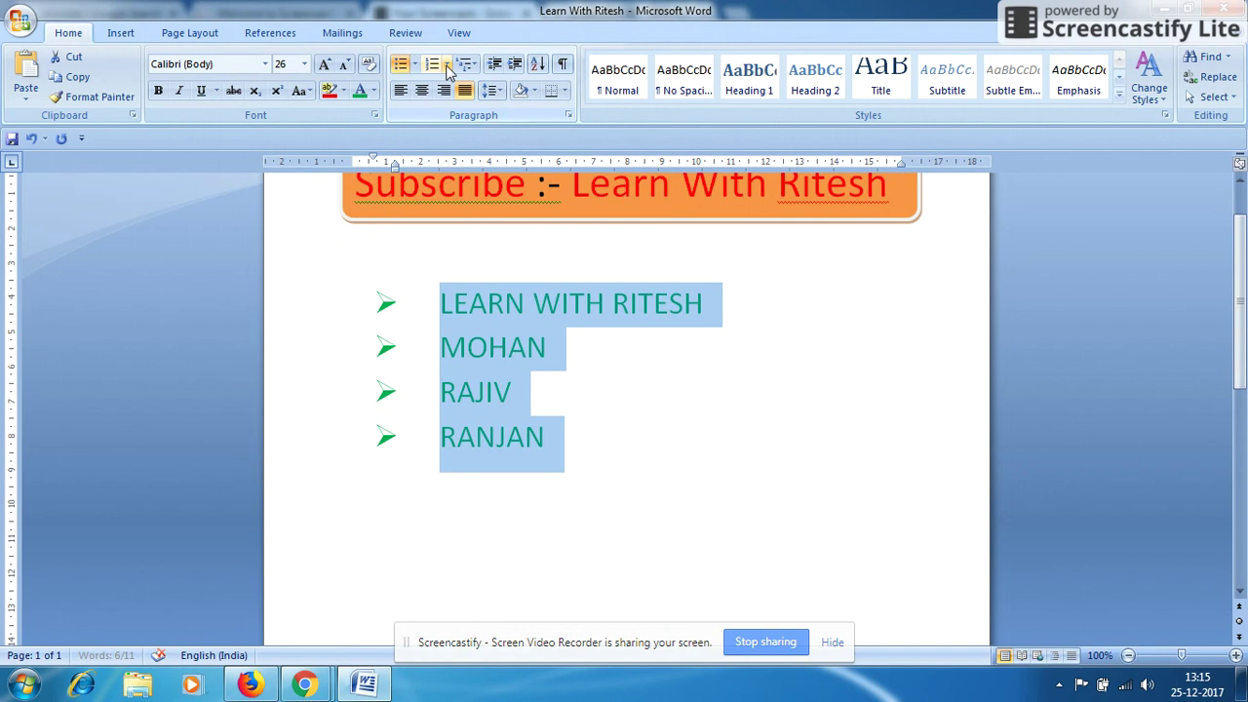
click(445, 64)
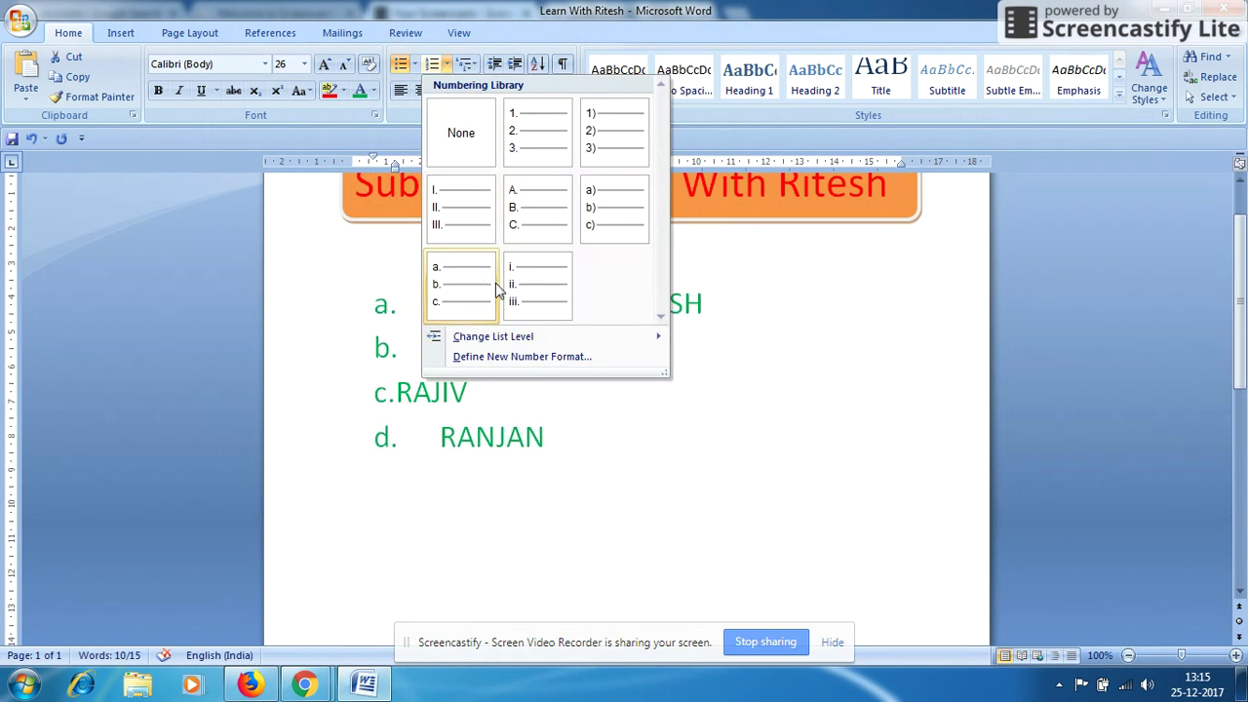
click(609, 219)
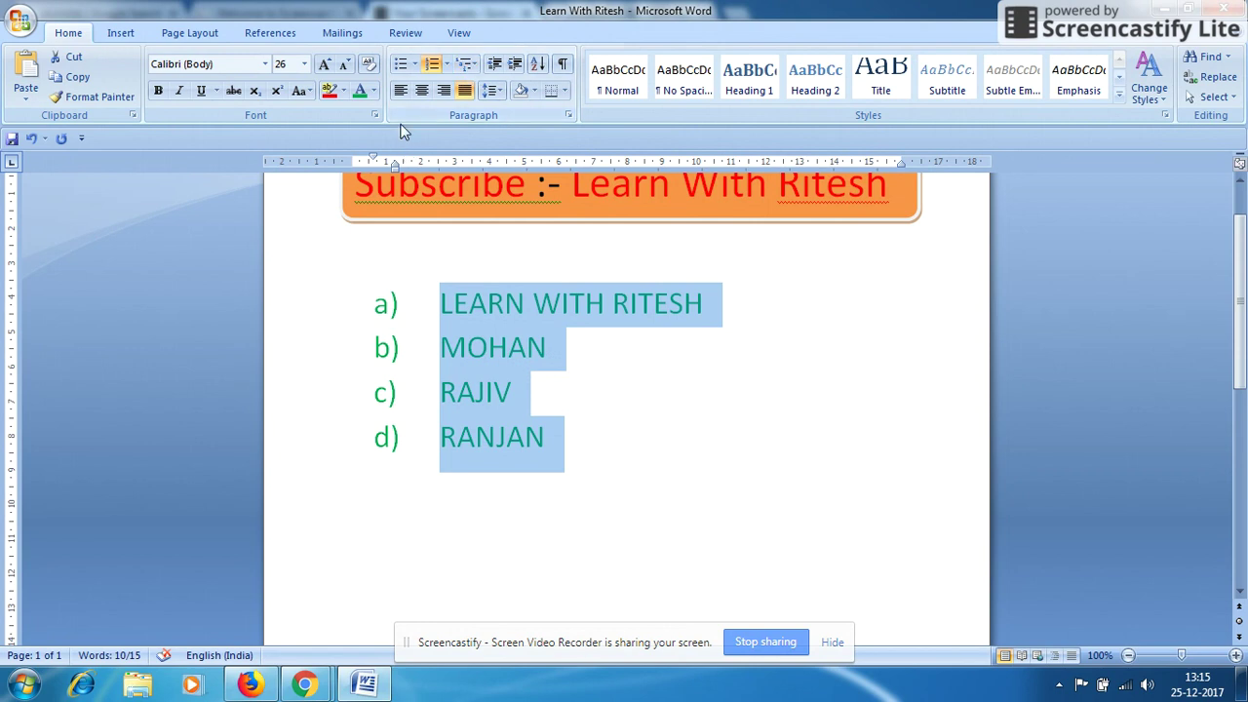
- Try increasing and decreasing the list indent, ending back at the original position
click(493, 64)
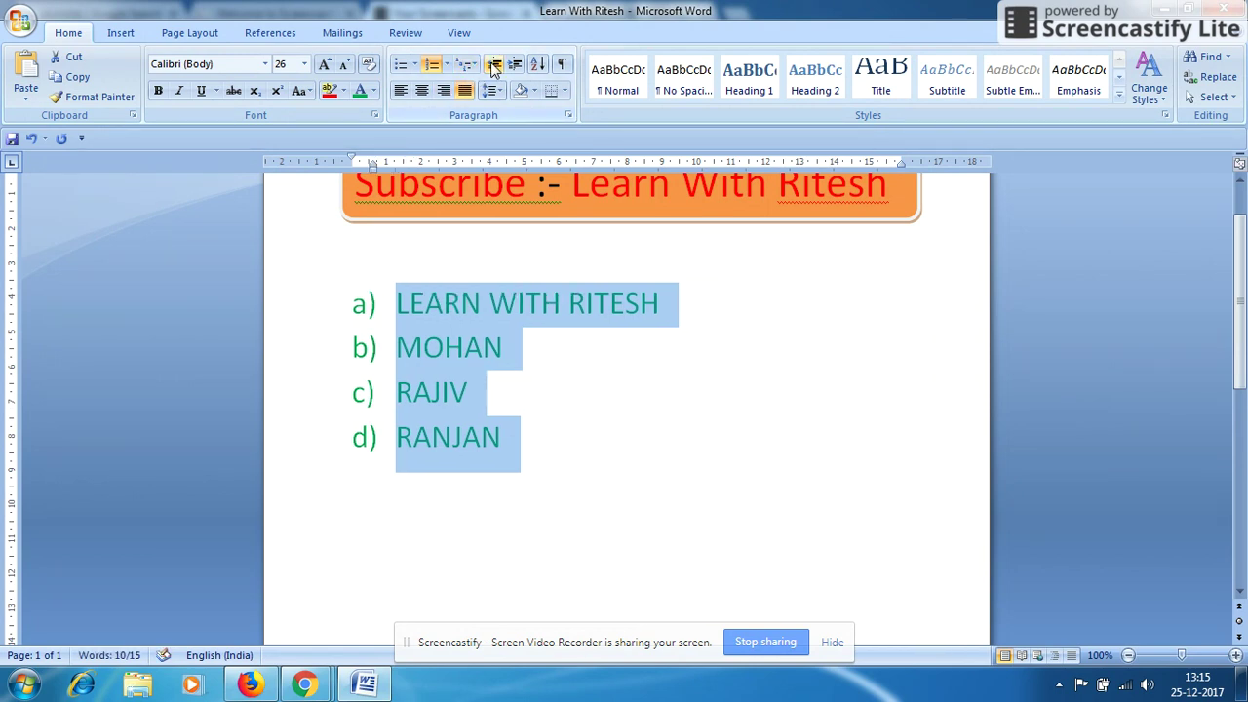
click(515, 65)
click(515, 64)
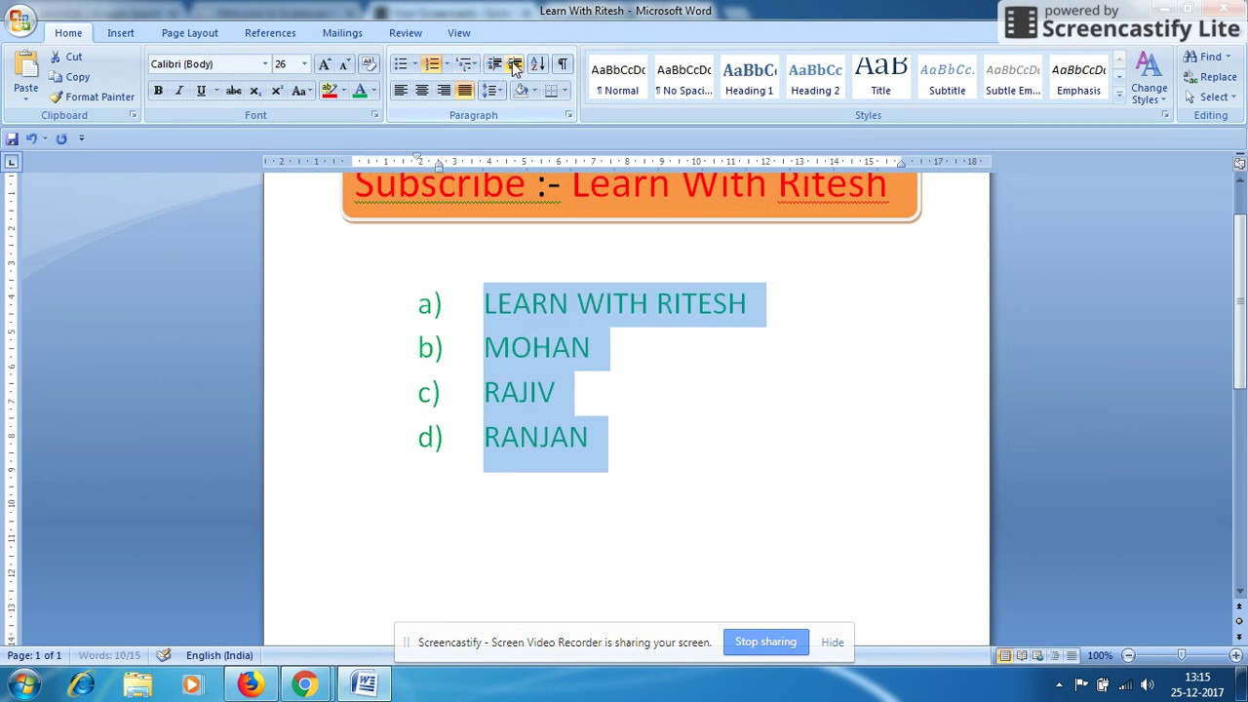
click(494, 64)
click(494, 65)
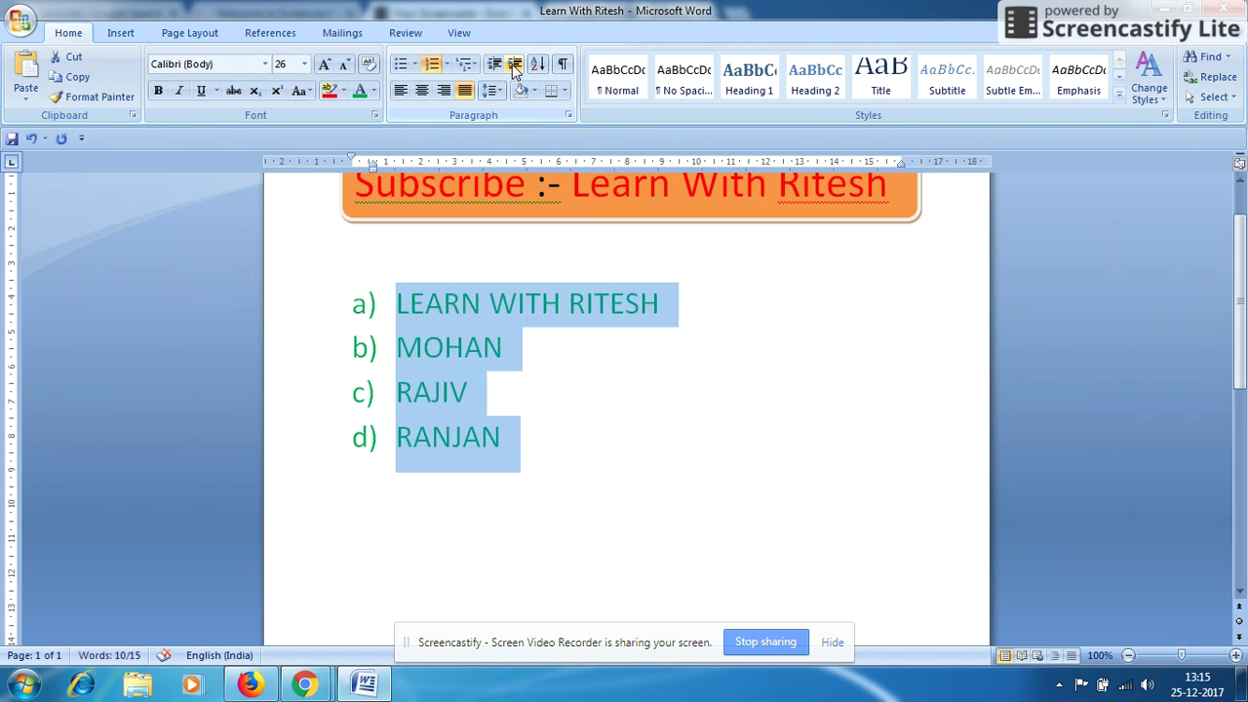
click(515, 64)
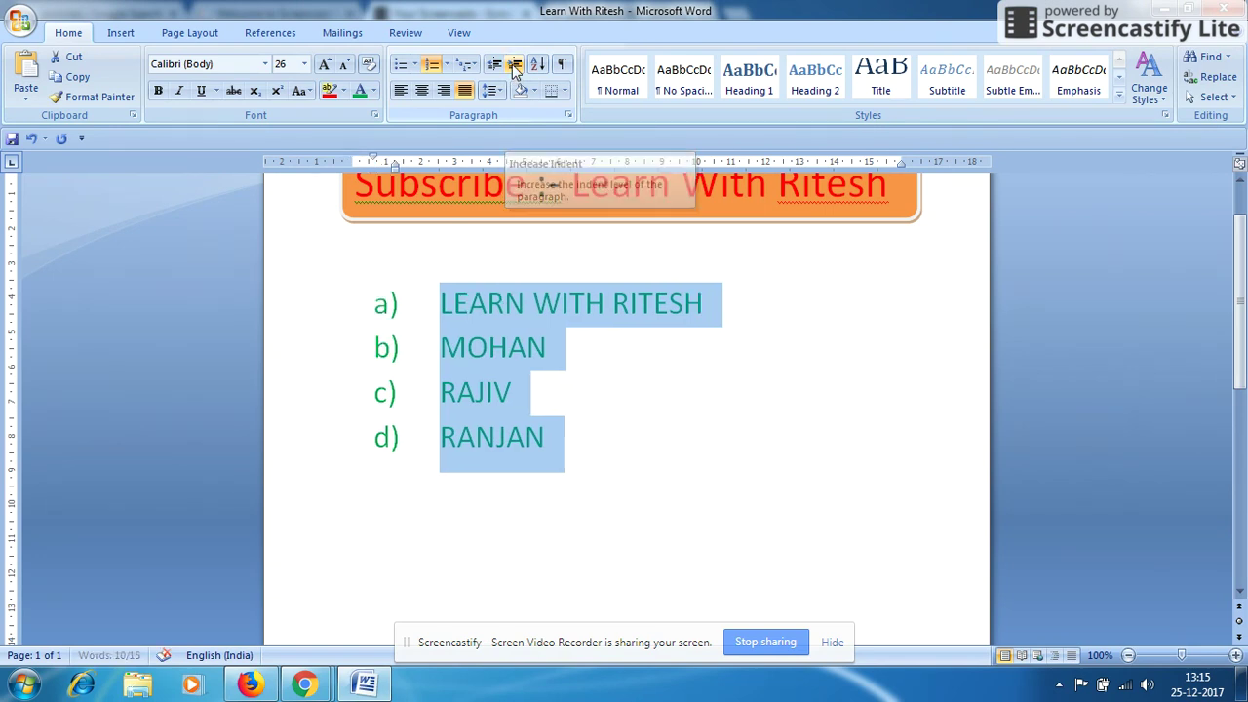
click(514, 64)
click(515, 64)
click(515, 65)
click(514, 64)
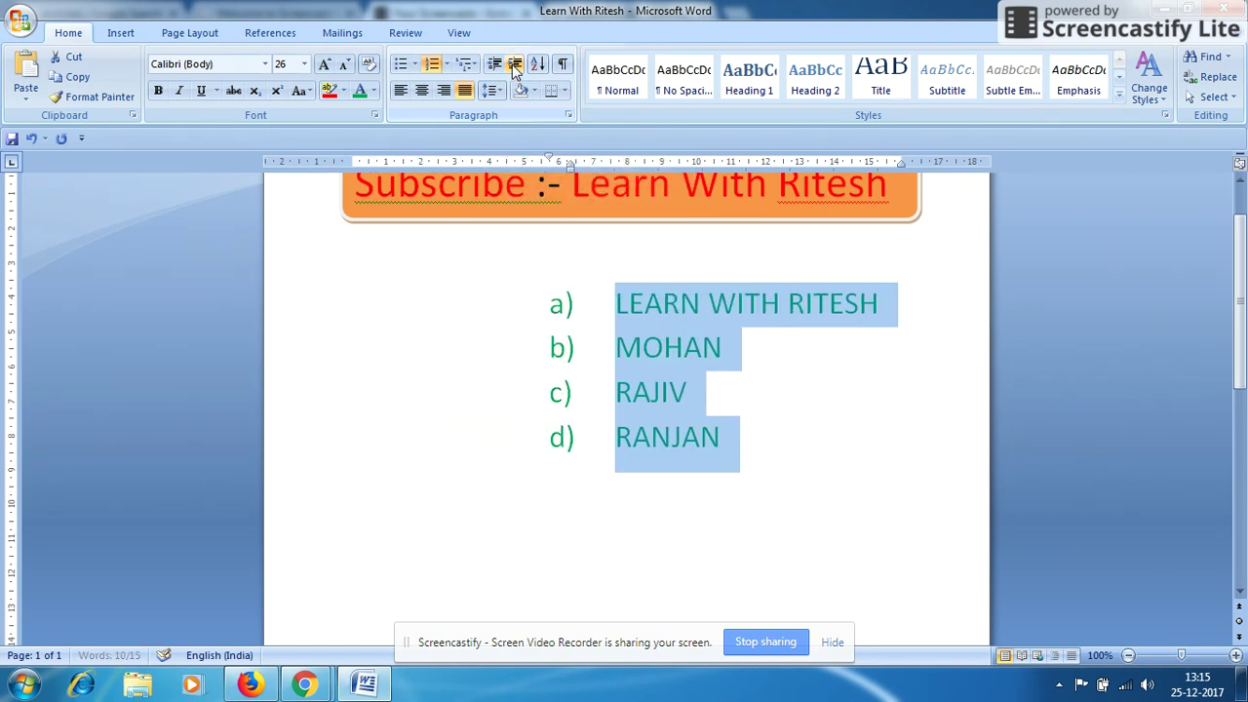
click(490, 66)
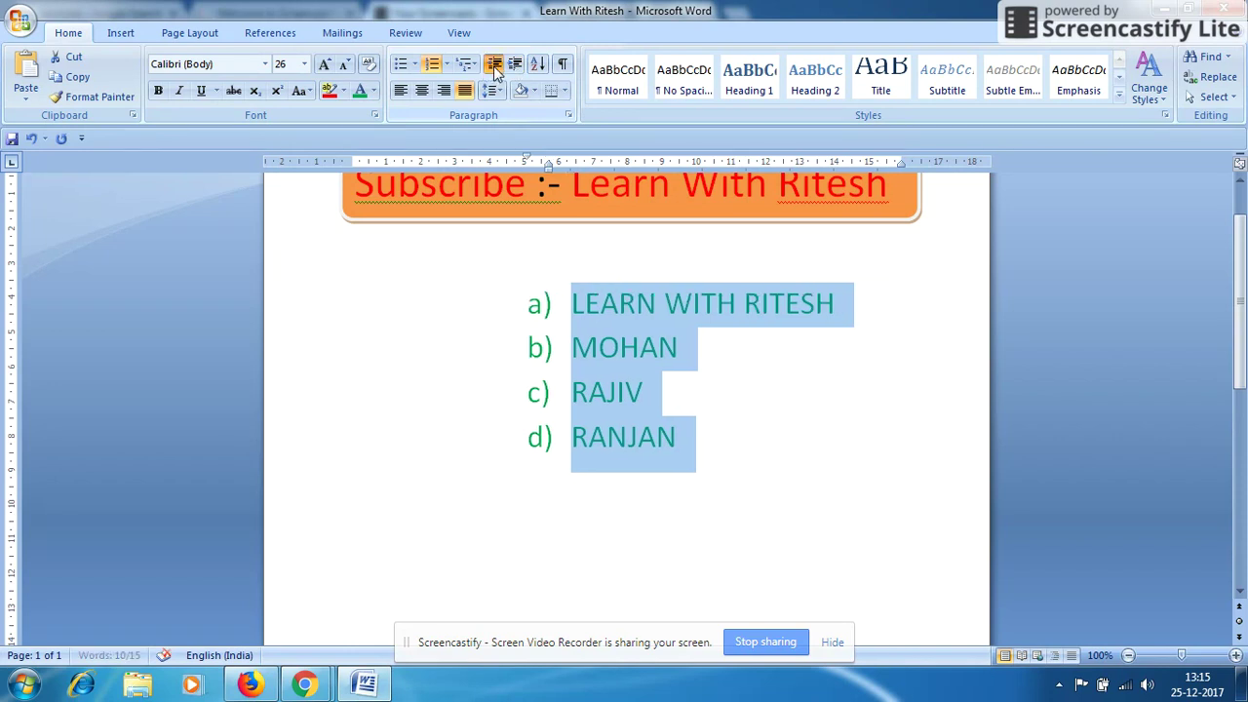
click(492, 66)
click(492, 66)
click(492, 67)
click(494, 68)
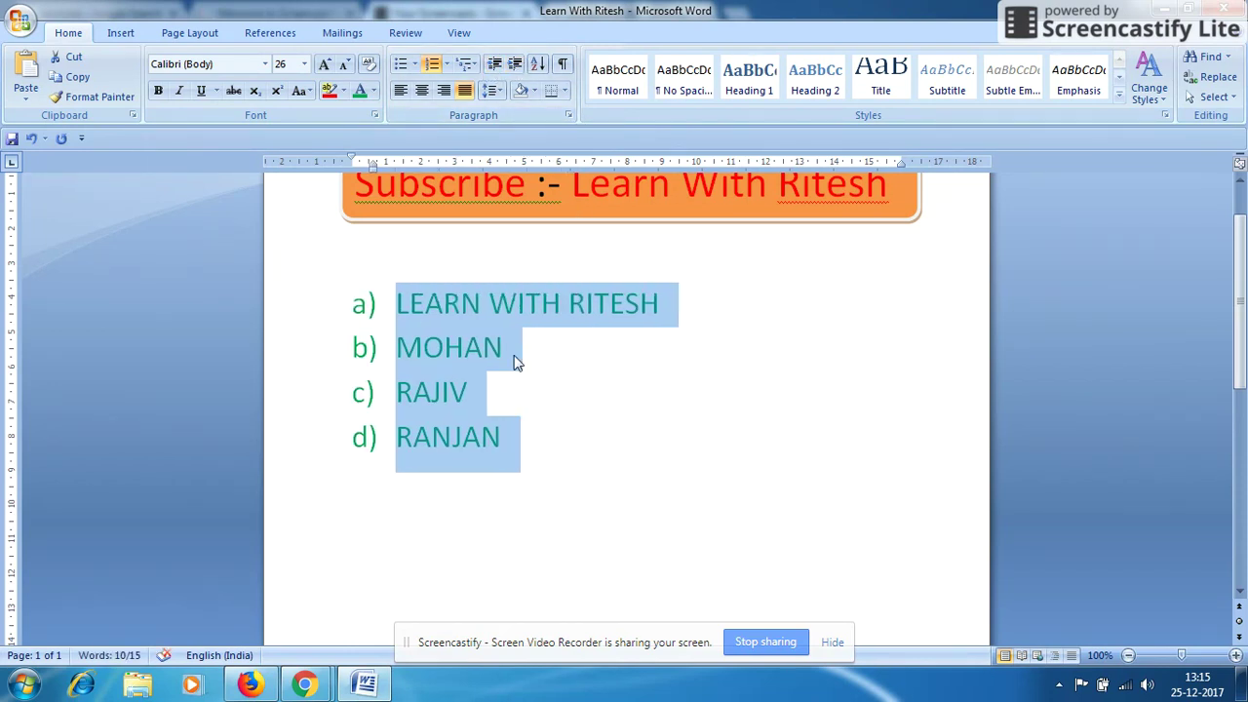
click(534, 91)
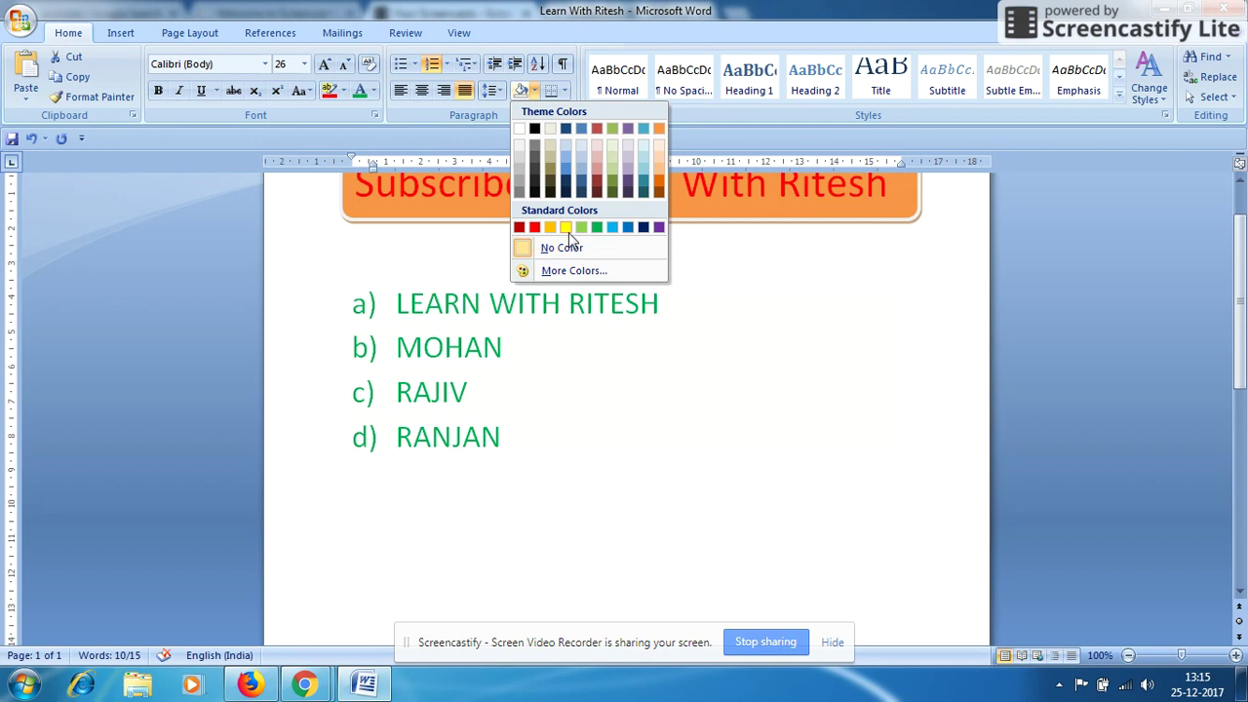
click(534, 91)
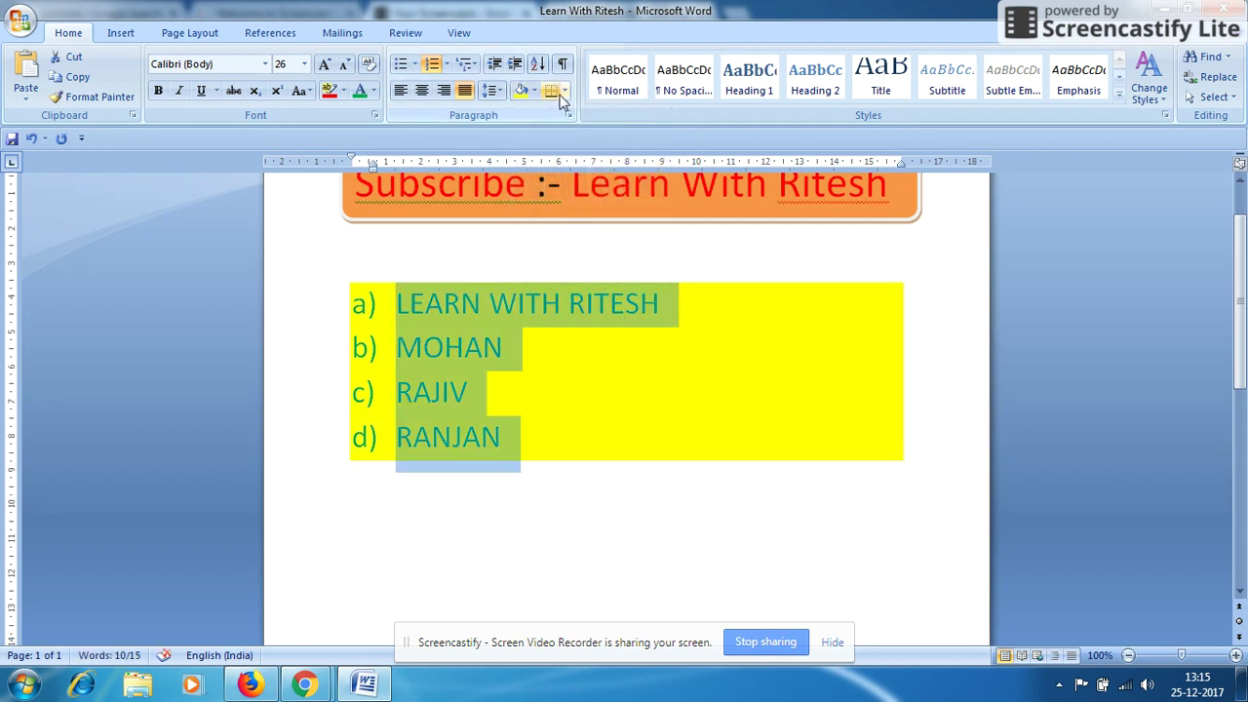
click(565, 91)
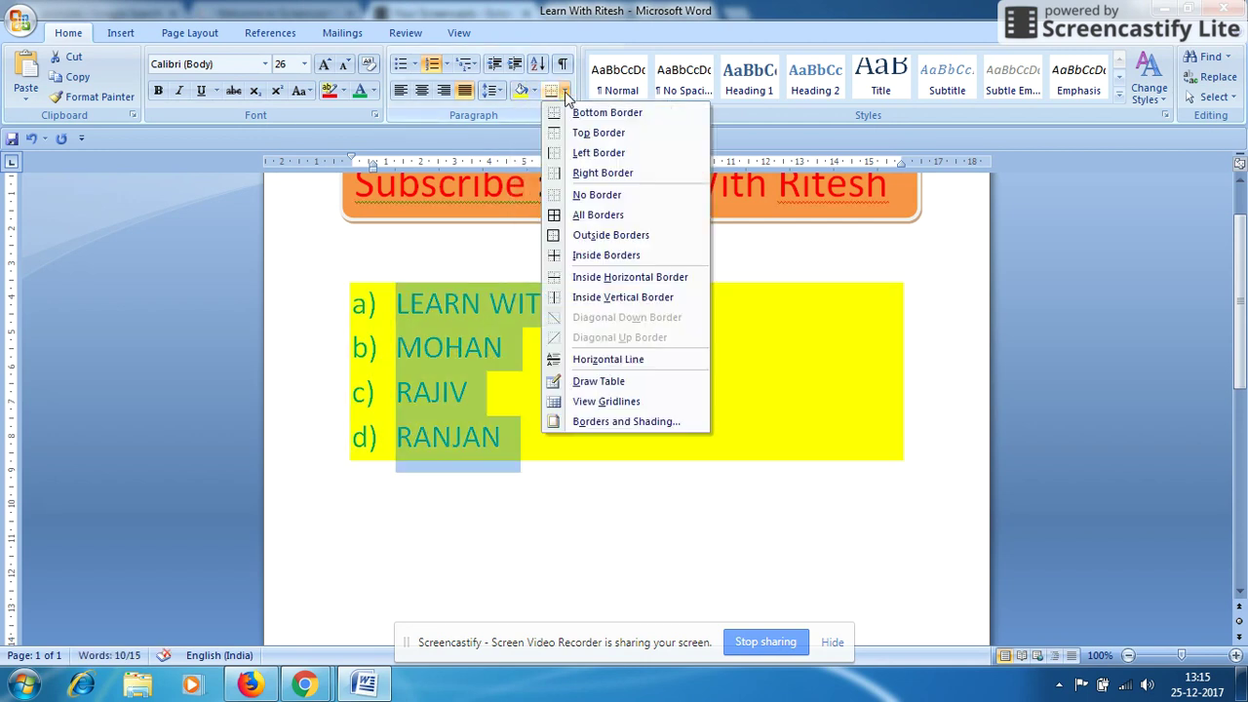
click(570, 217)
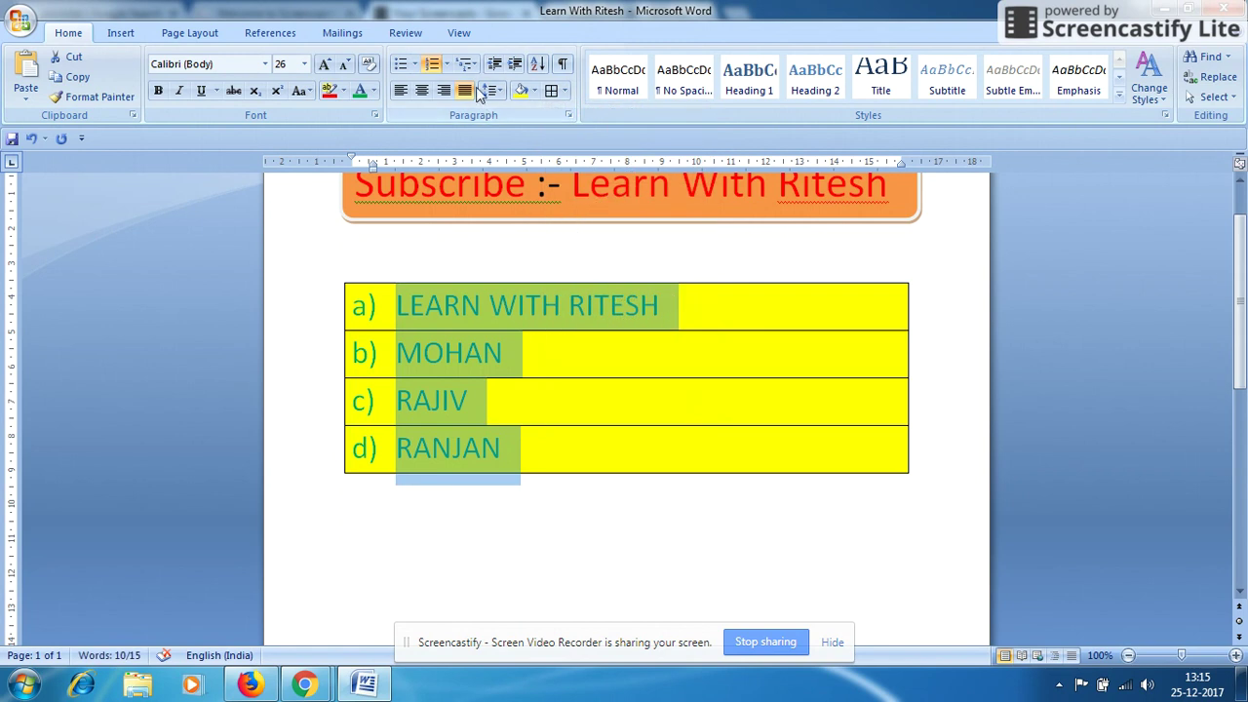
click(562, 65)
click(562, 65)
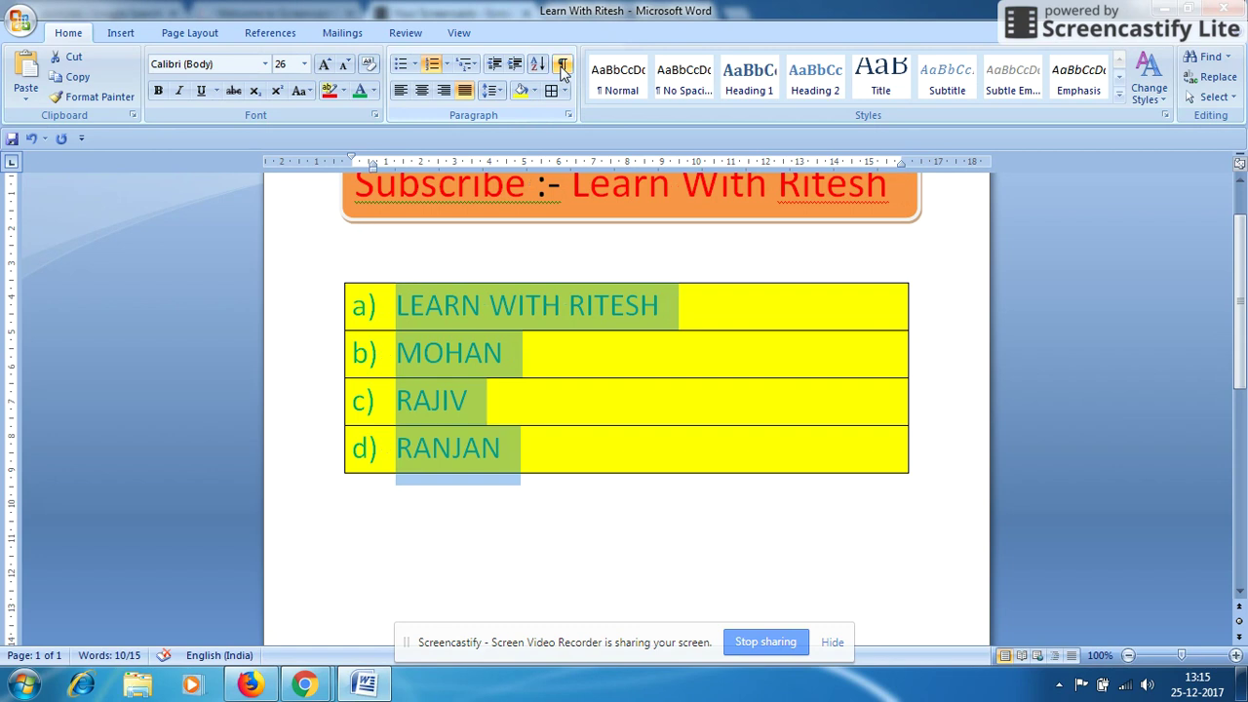
click(562, 65)
click(562, 65)
click(563, 65)
click(563, 66)
click(563, 66)
click(562, 65)
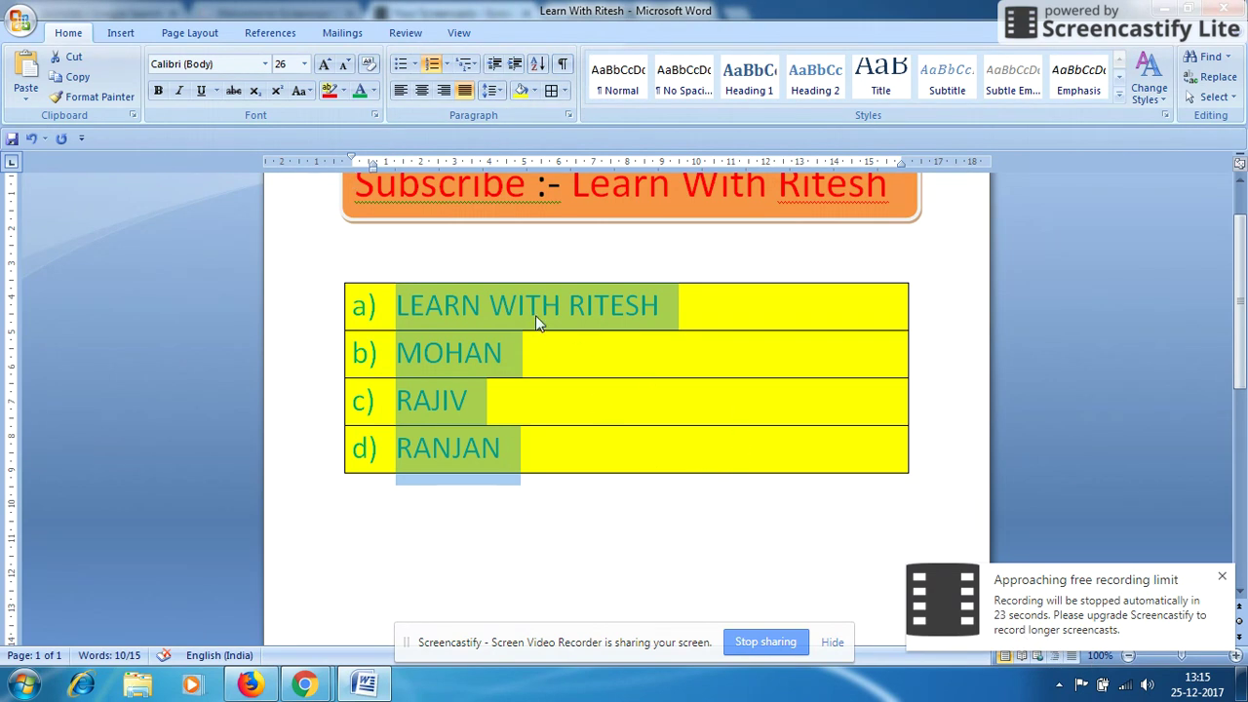
key(ctrl+z)
key(ctrl+z)
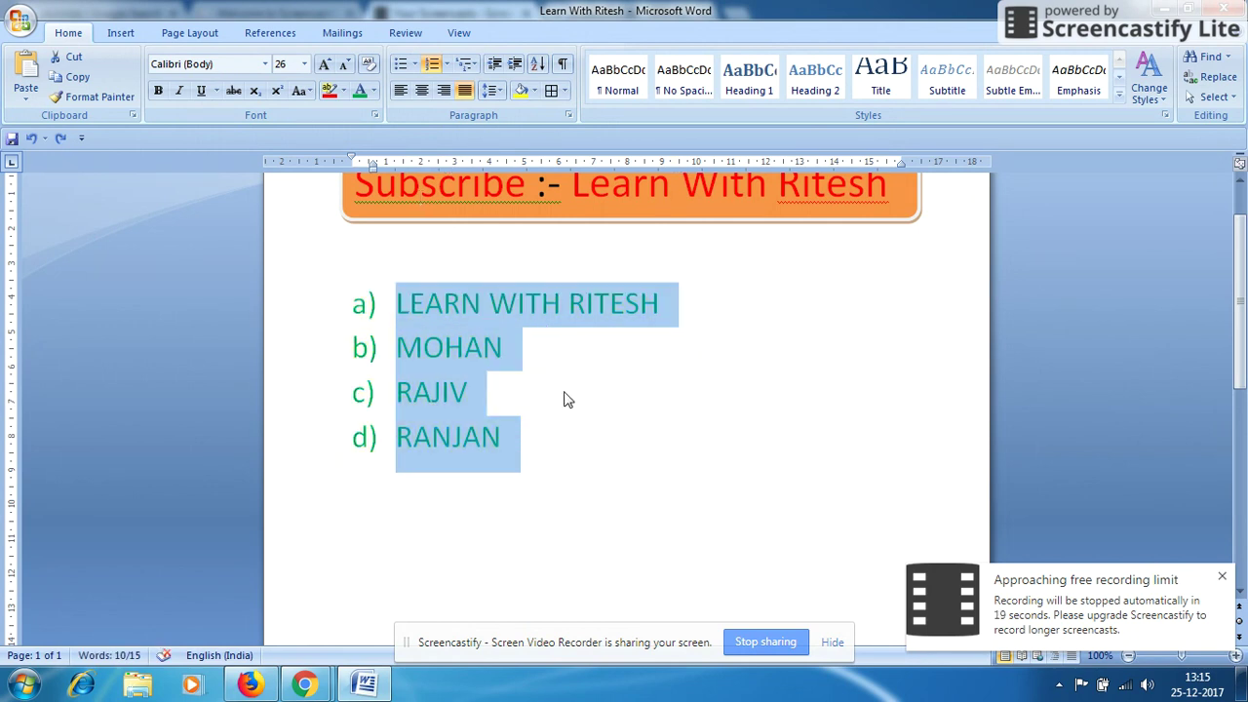
- Add sub-items FGDFG and DSFKLGDSFG under RANJAN, then item e) DSHFJGFKJHKJFGHJ
click(527, 445)
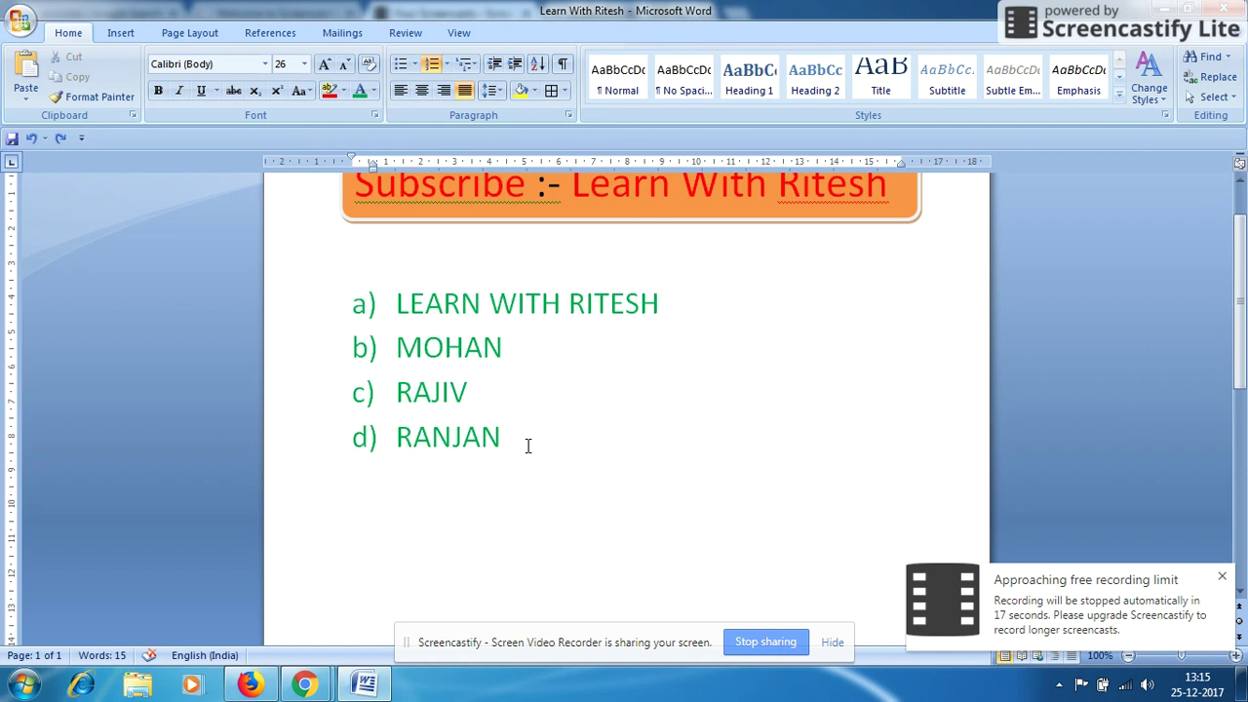
key(Return)
key(Tab)
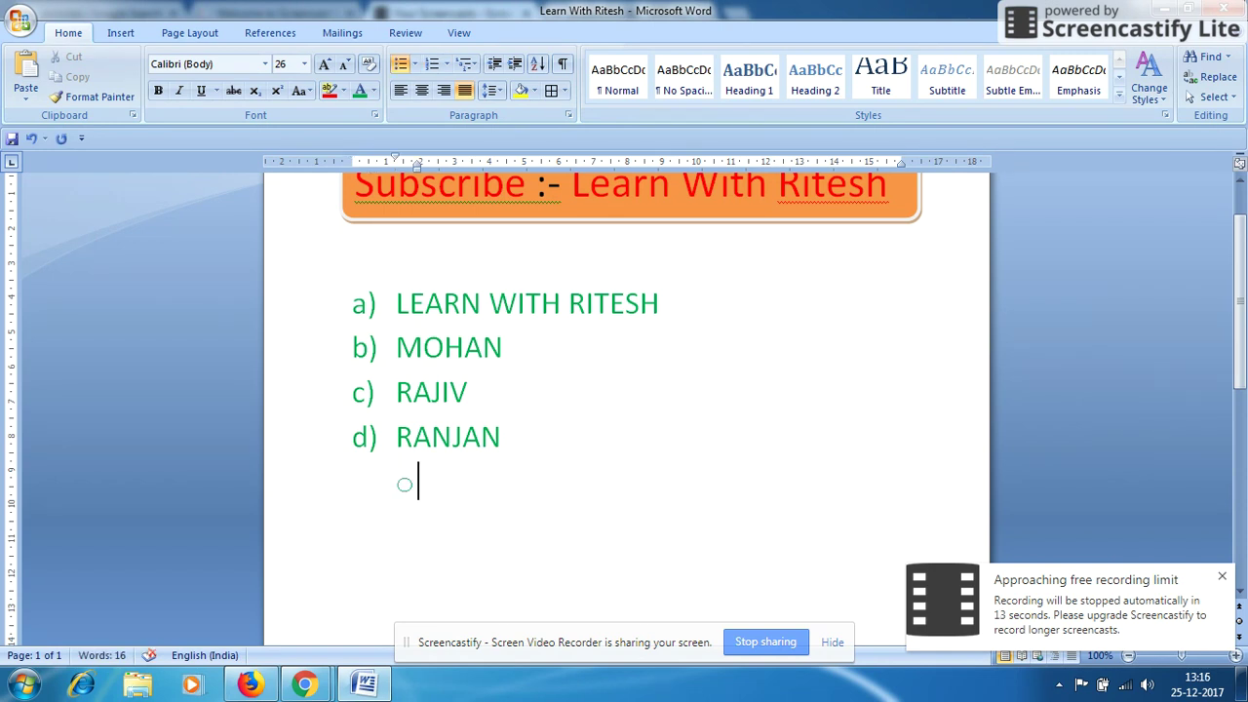
text(FGDFG)
key(Return)
text(DSFKLGDSFG)
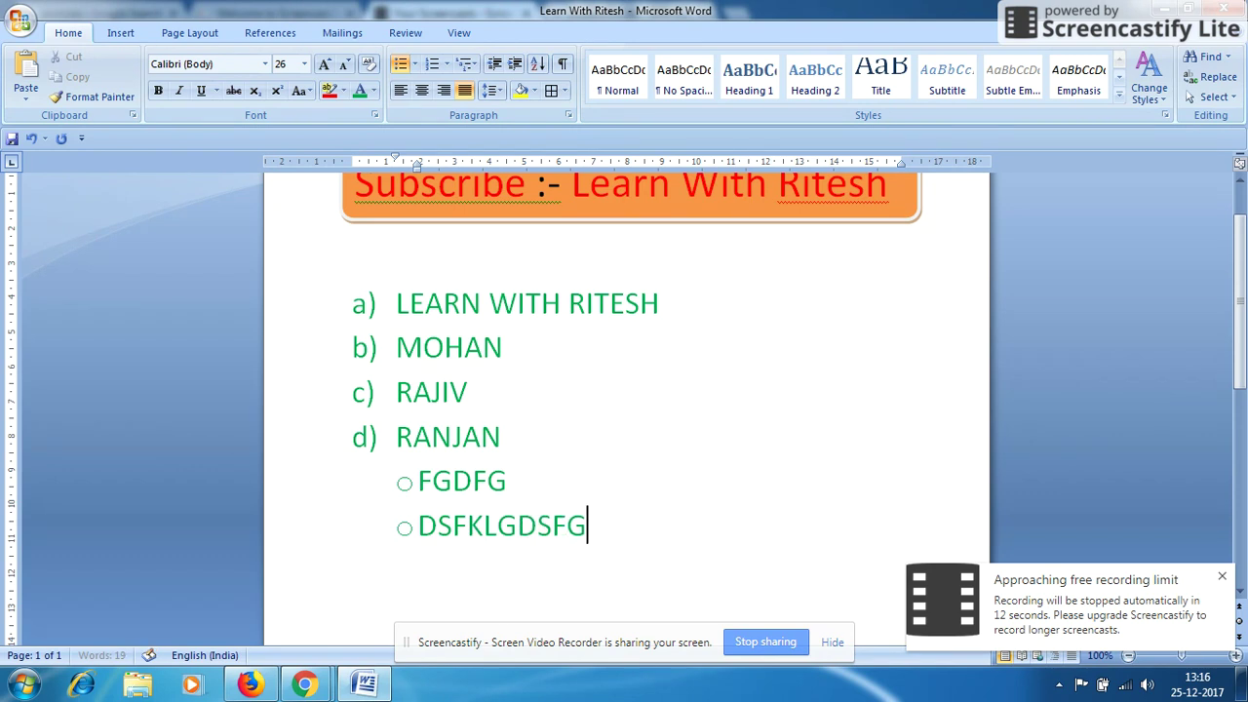
key(Return)
key(shift+Tab)
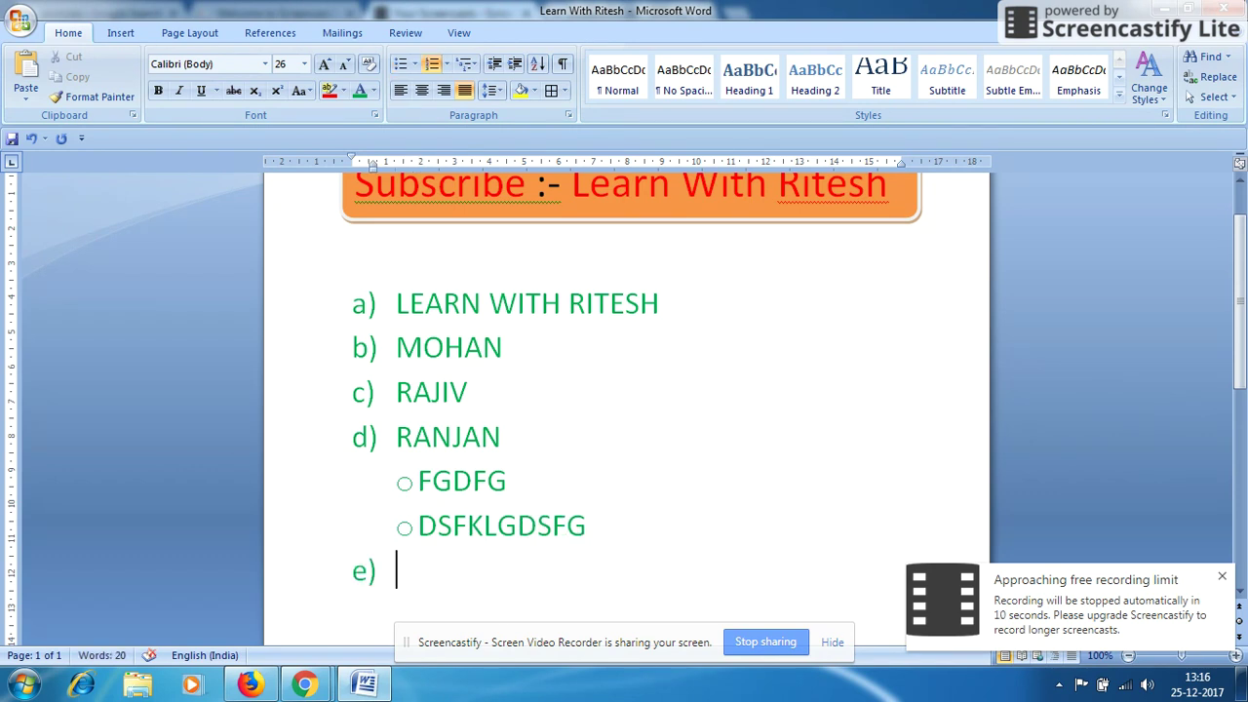
text(DSHFJ)
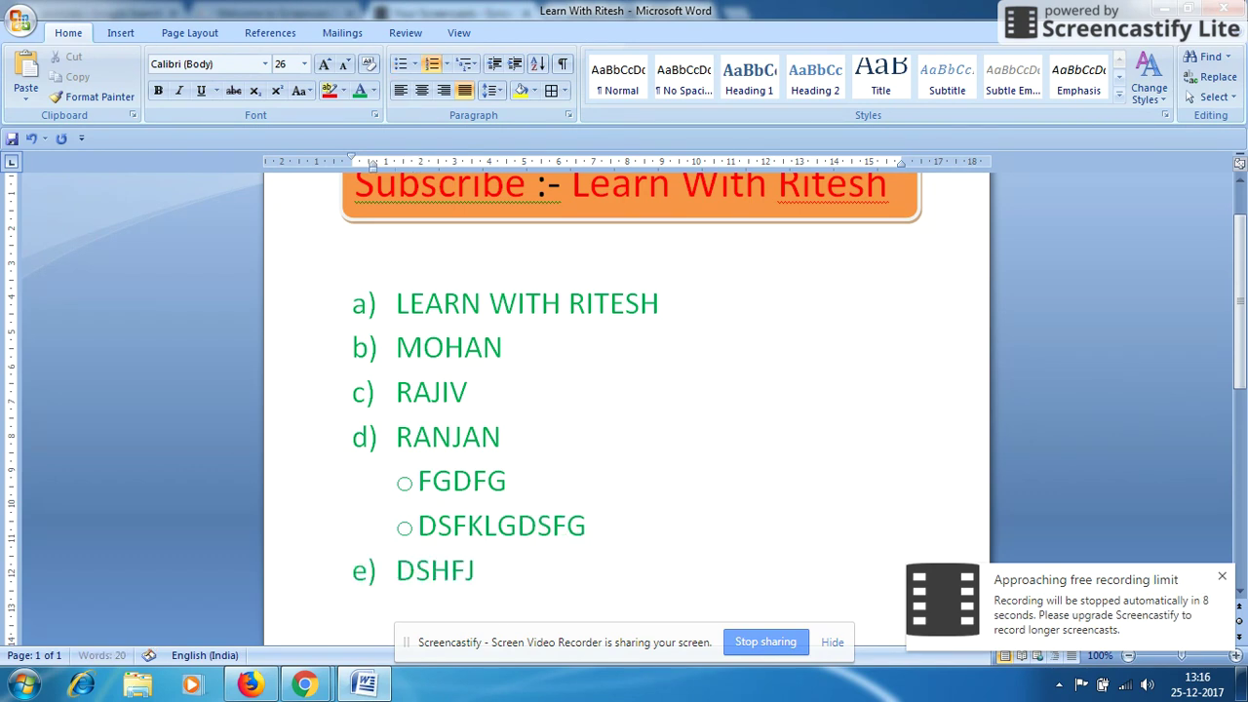
text(GFKJHKJFGHJ)
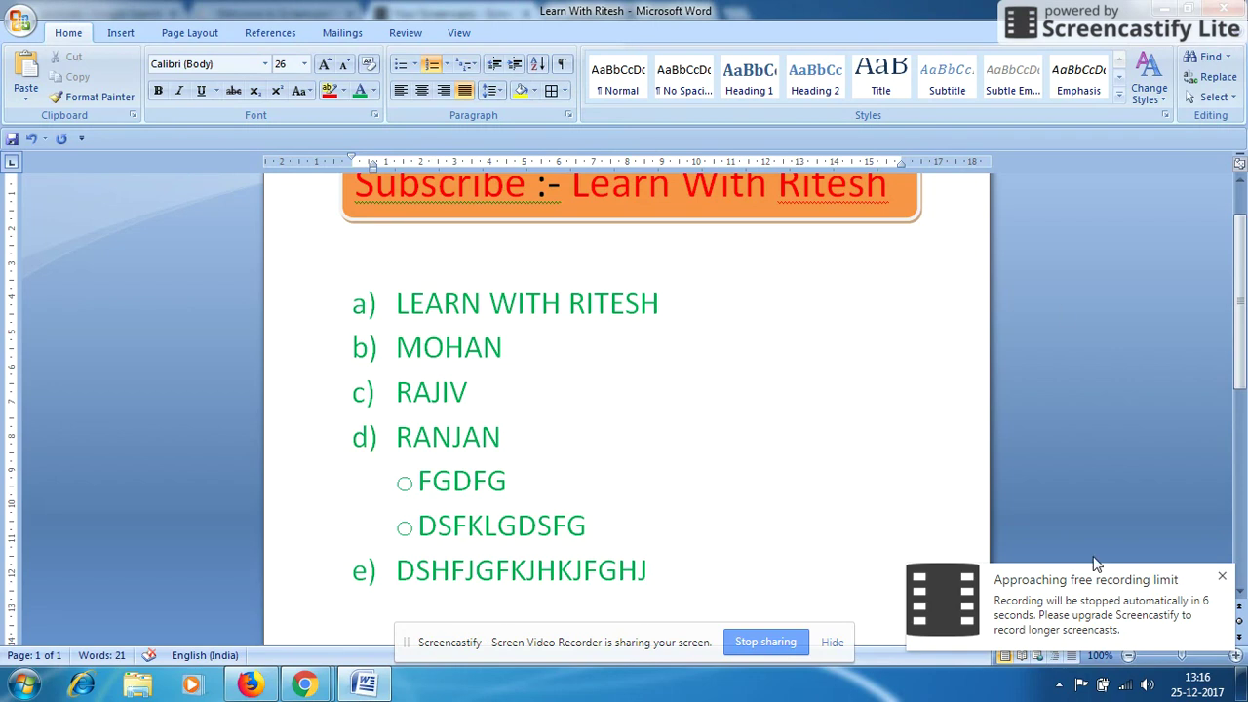